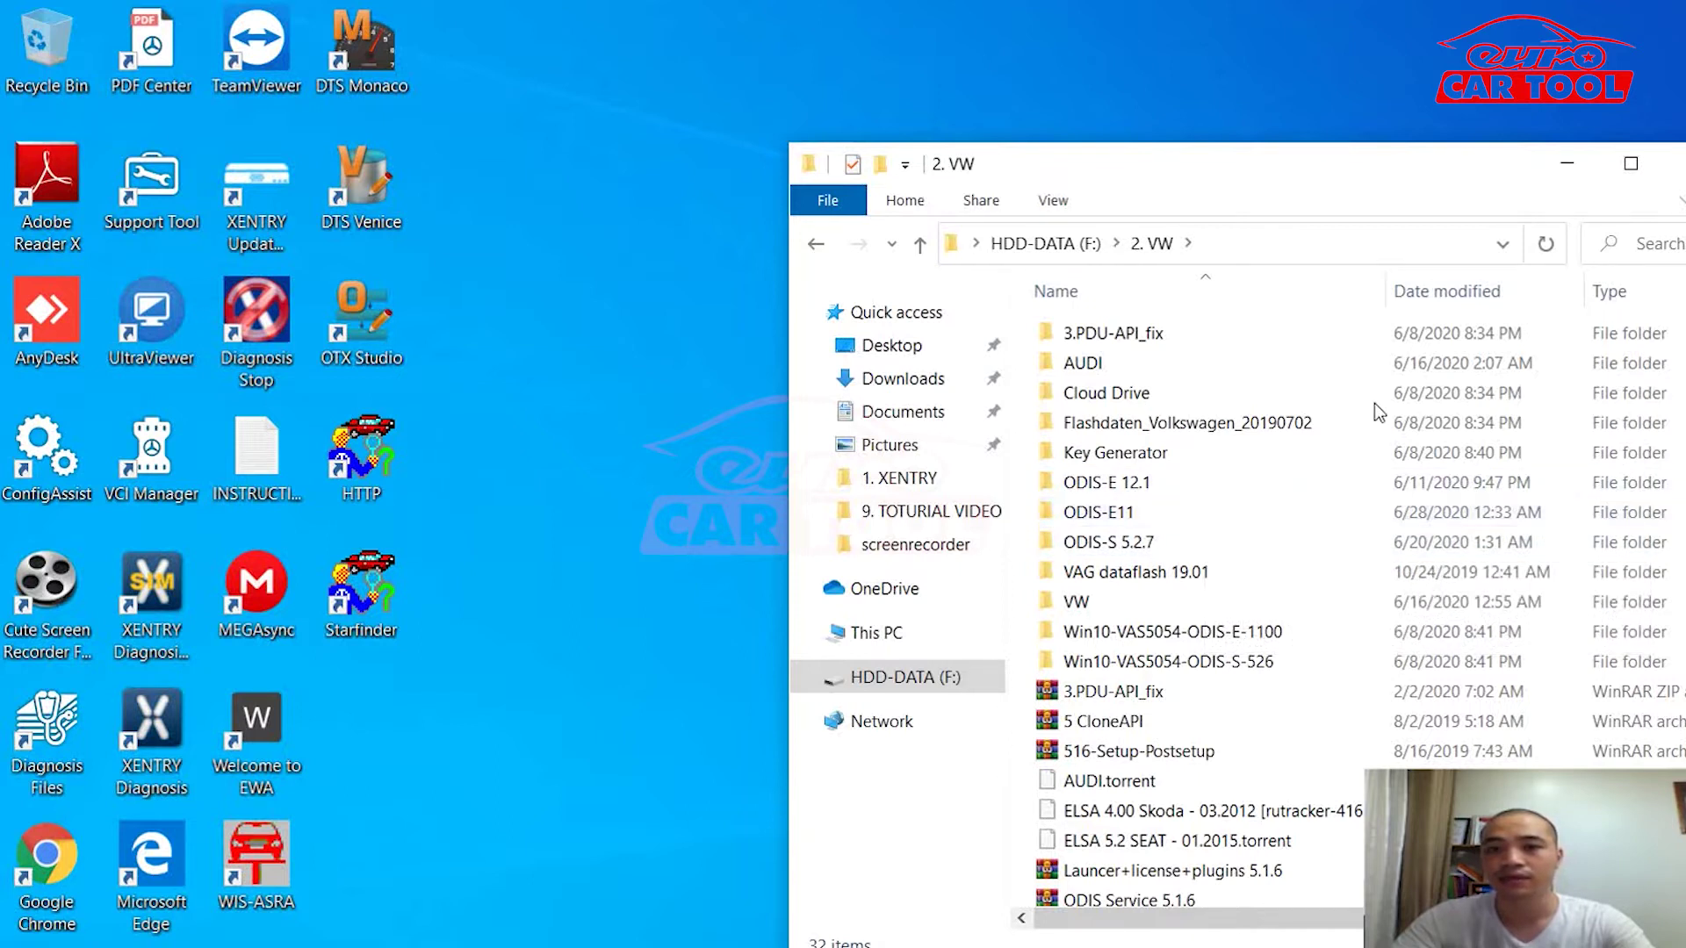
Step: Maximize the 2. VW folder window so all its folders are visible
scroll(1375, 405, down, 2)
scroll(1373, 474, down, 1)
scroll(1377, 501, down, 3)
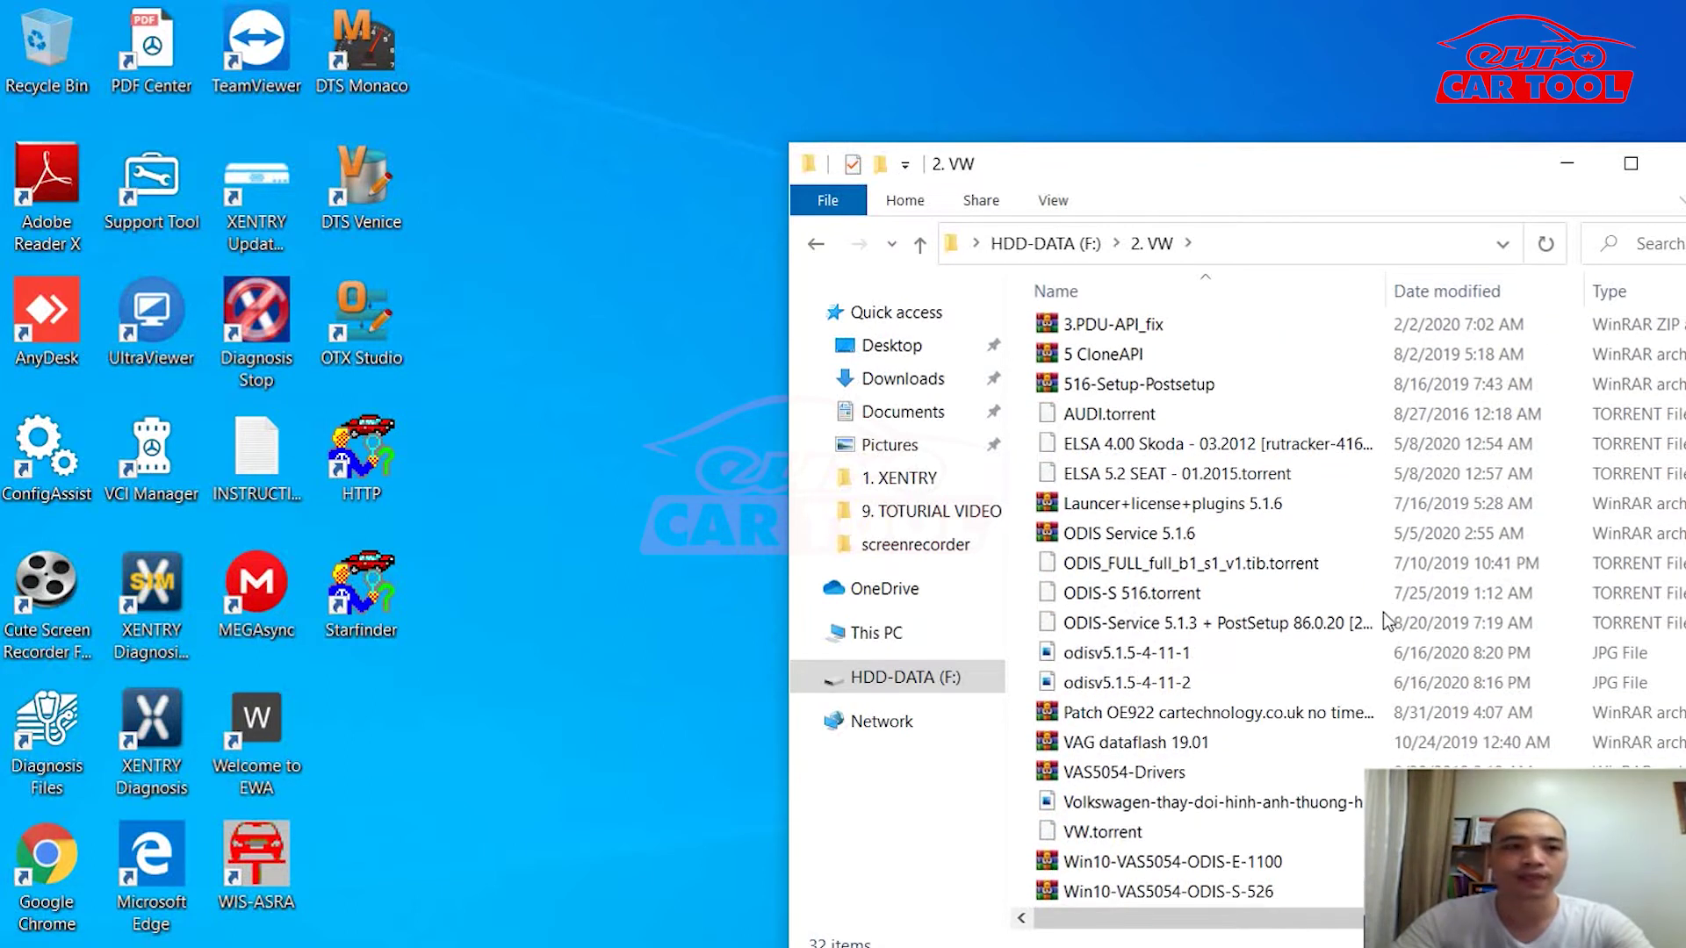
double_click(1300, 149)
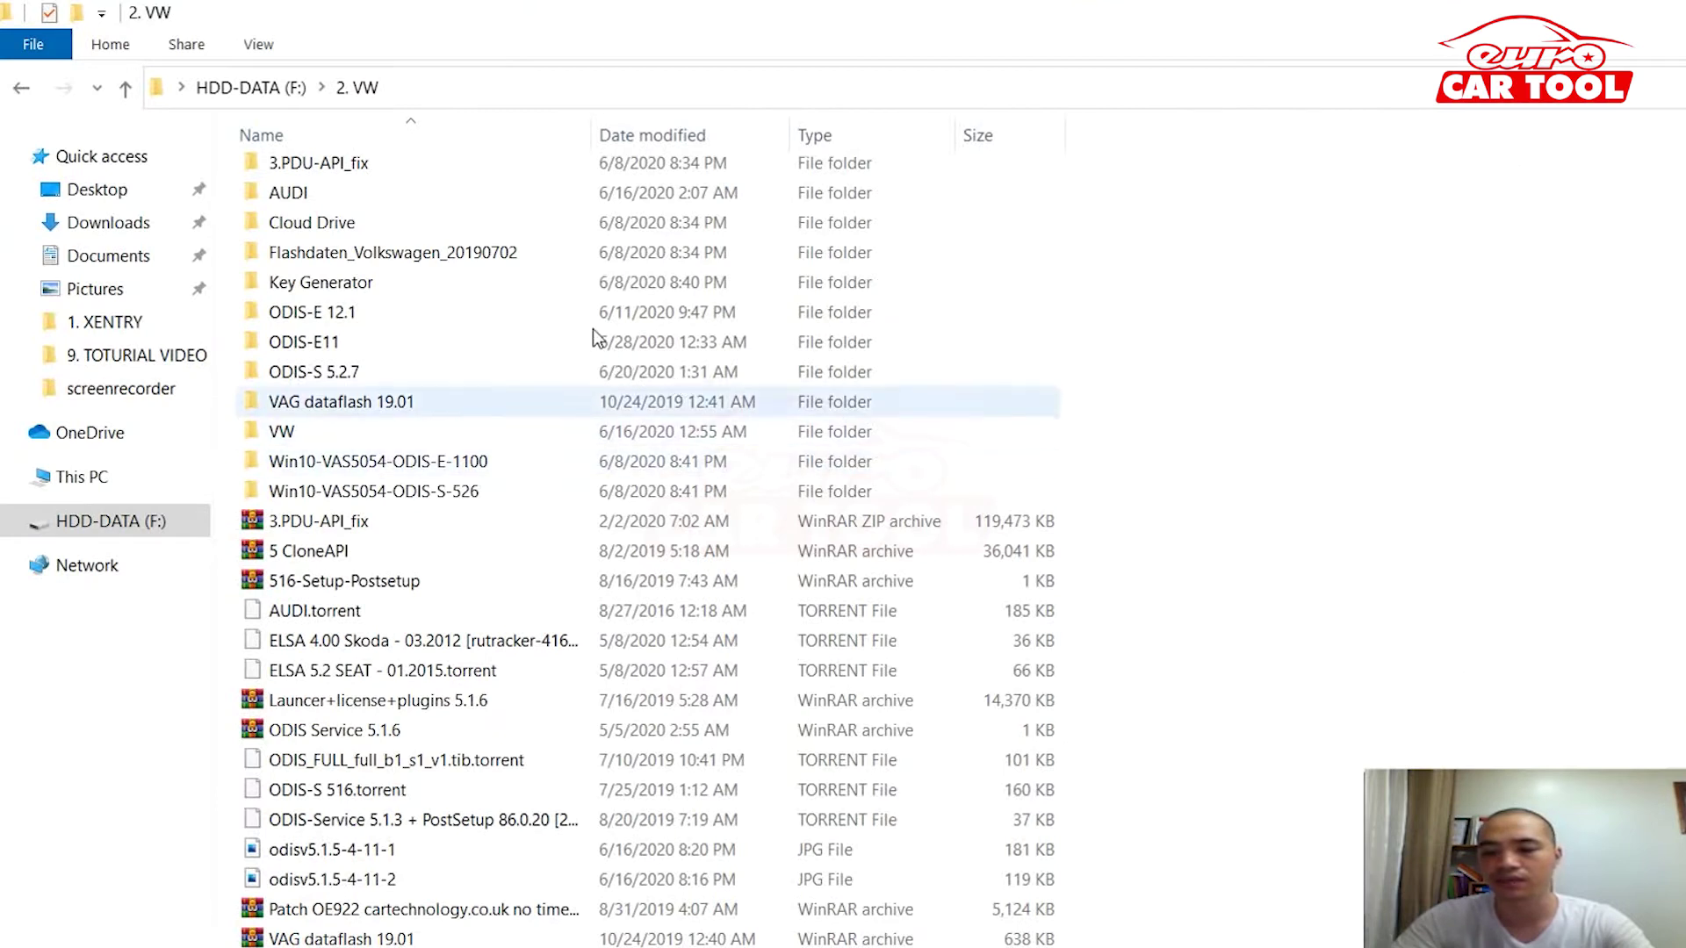
key(Down)
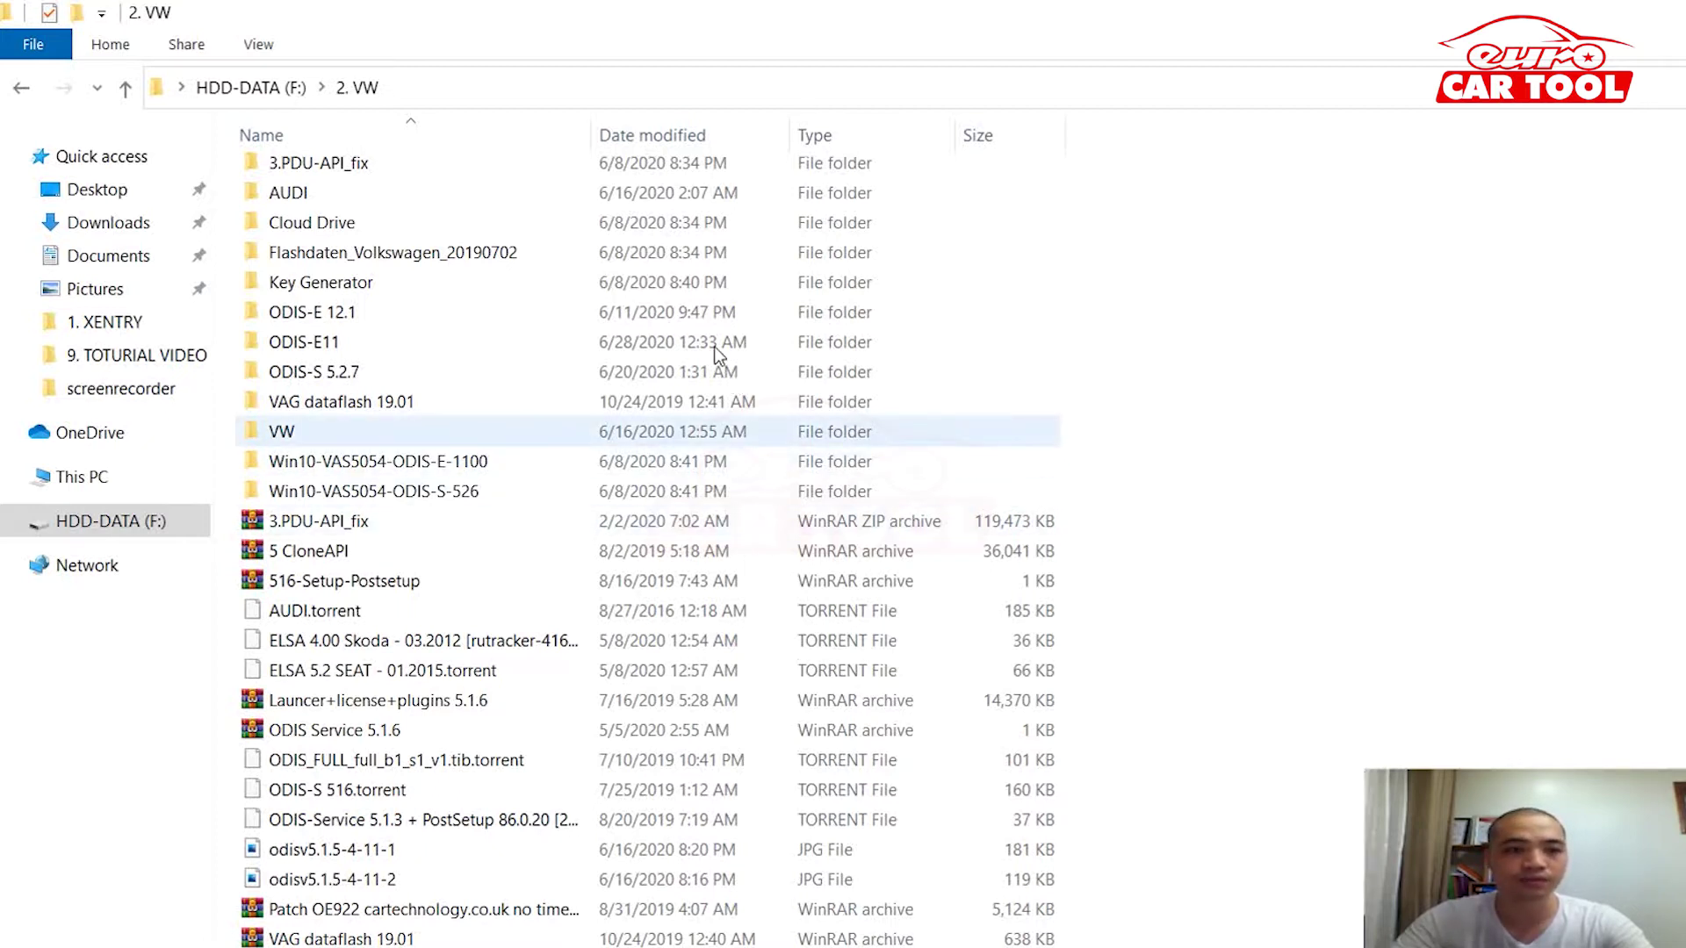
Step: Look inside the VW folder, return to 2. VW, and open the ODIS-S 5.2.7 folder
key(Return)
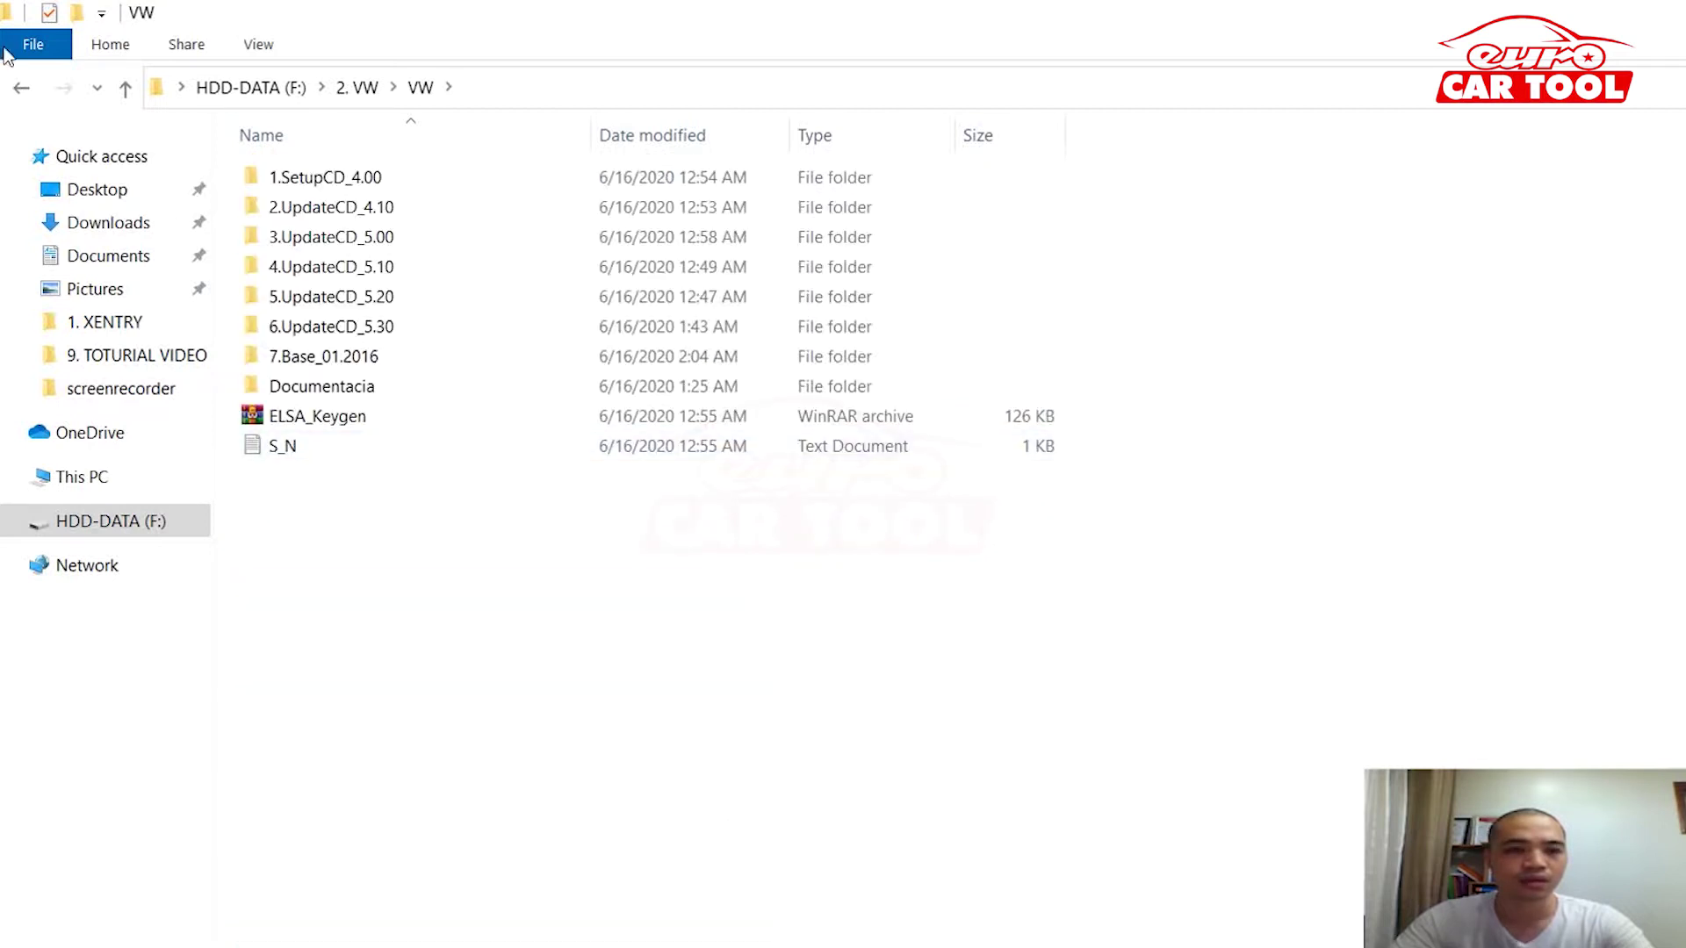
click(26, 83)
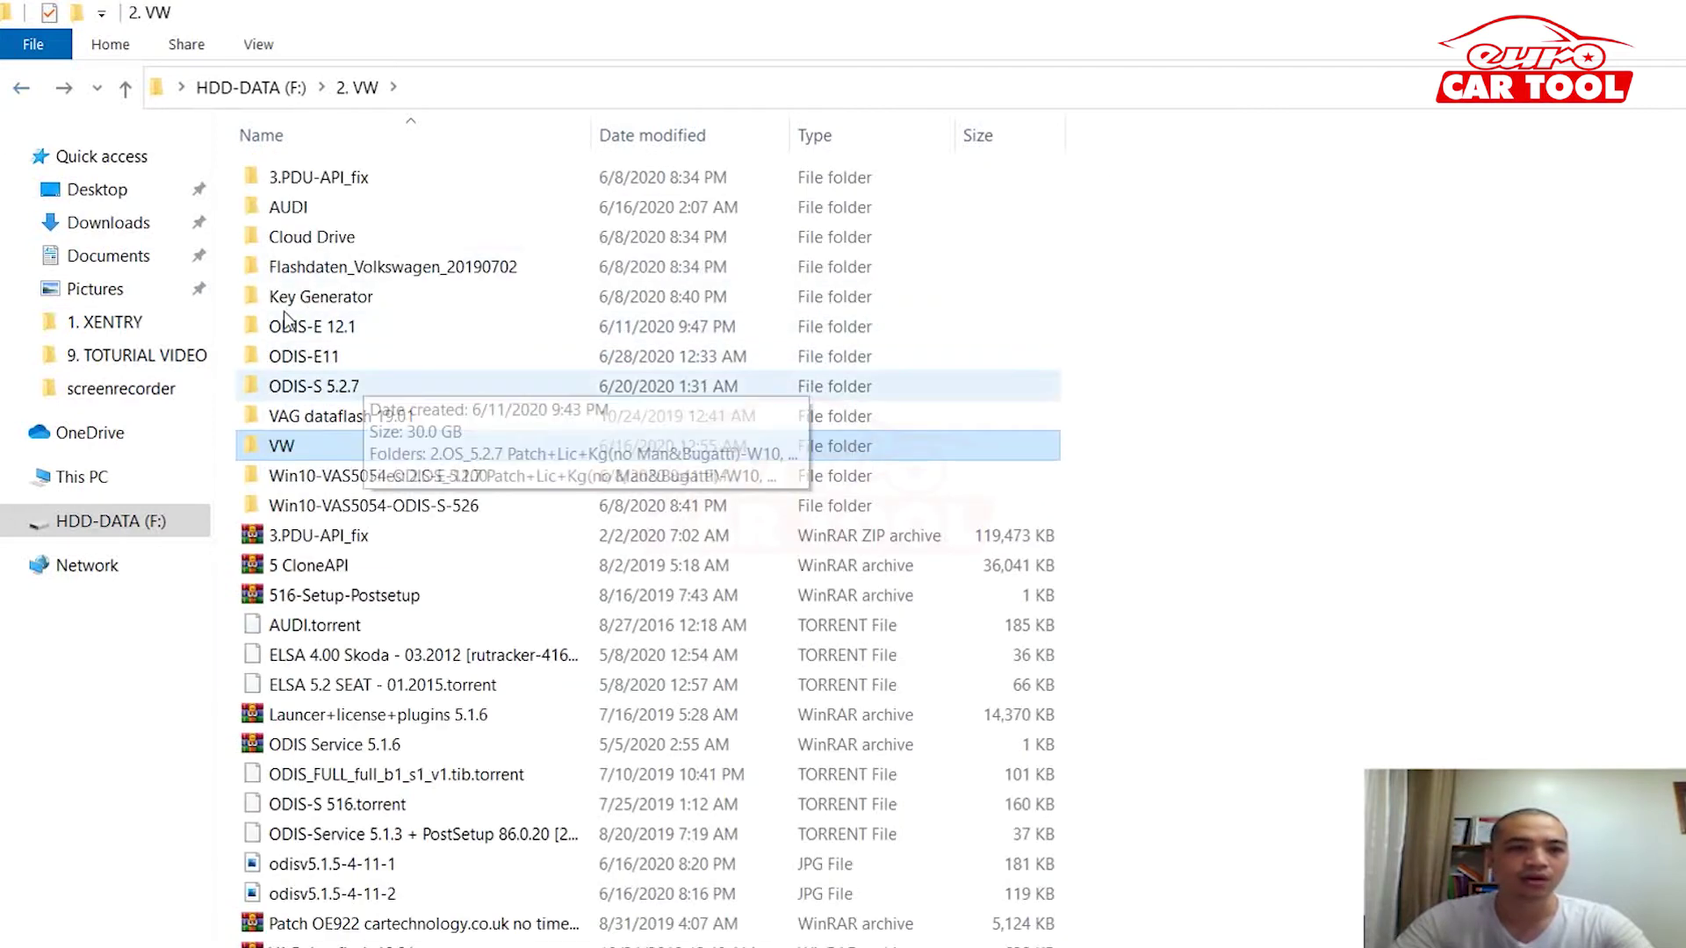
double_click(283, 322)
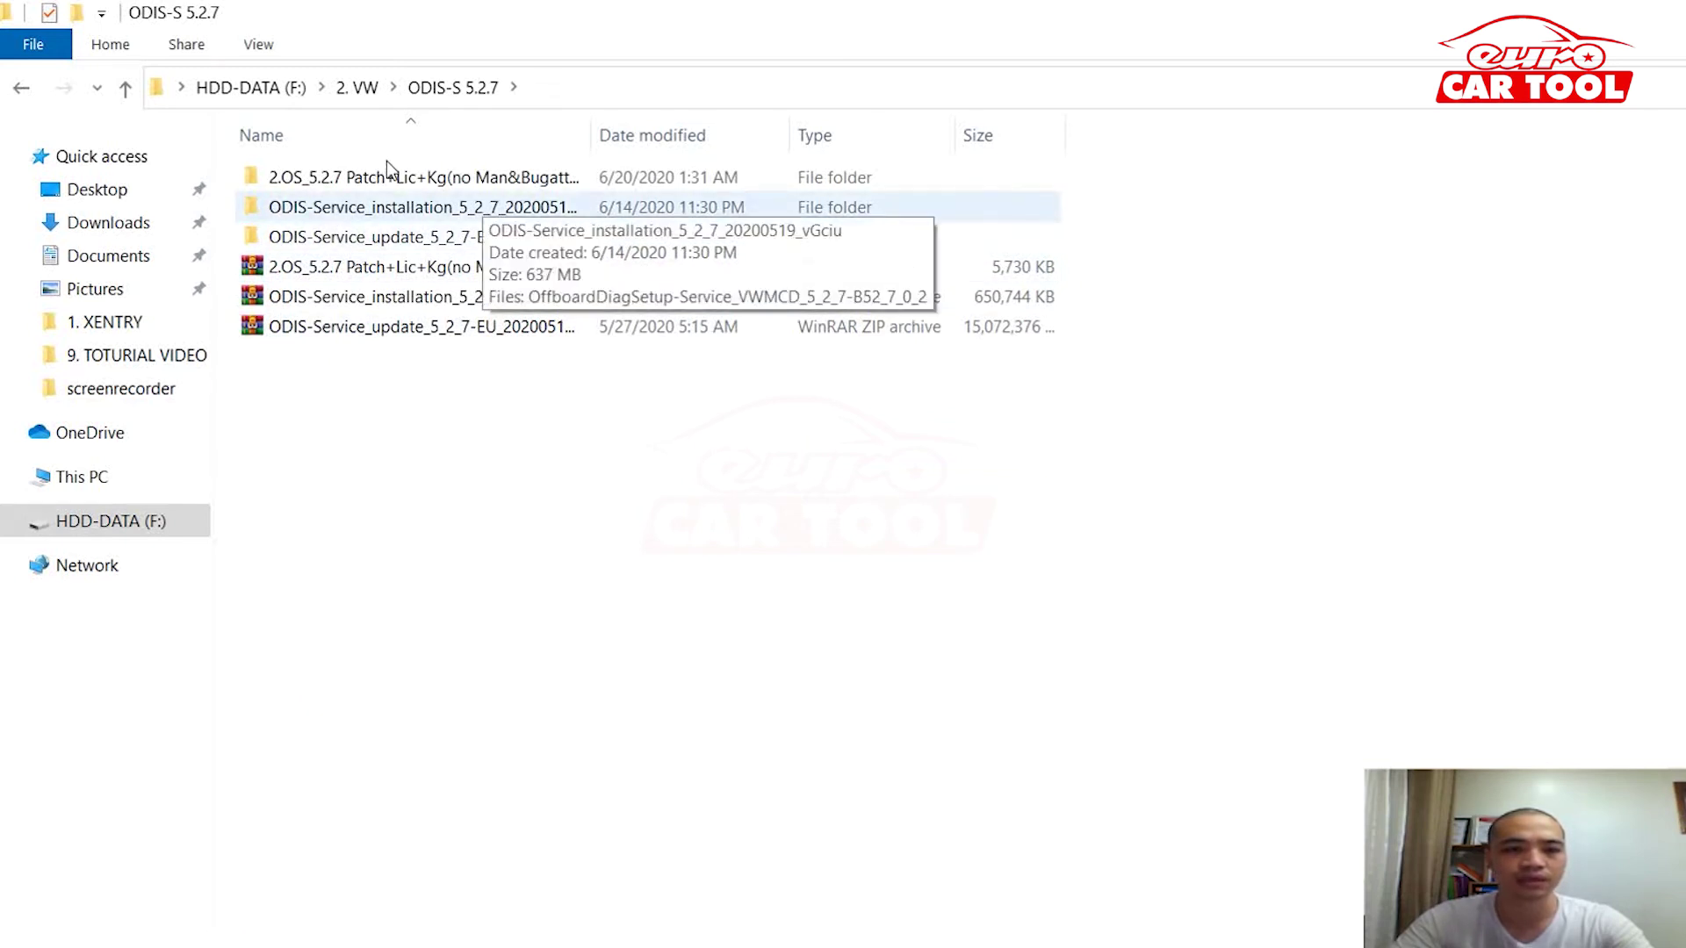
Step: Run OffboardDiagSetup from the ODIS-Service_installation_5_2_7 folder as administrator
key(Return)
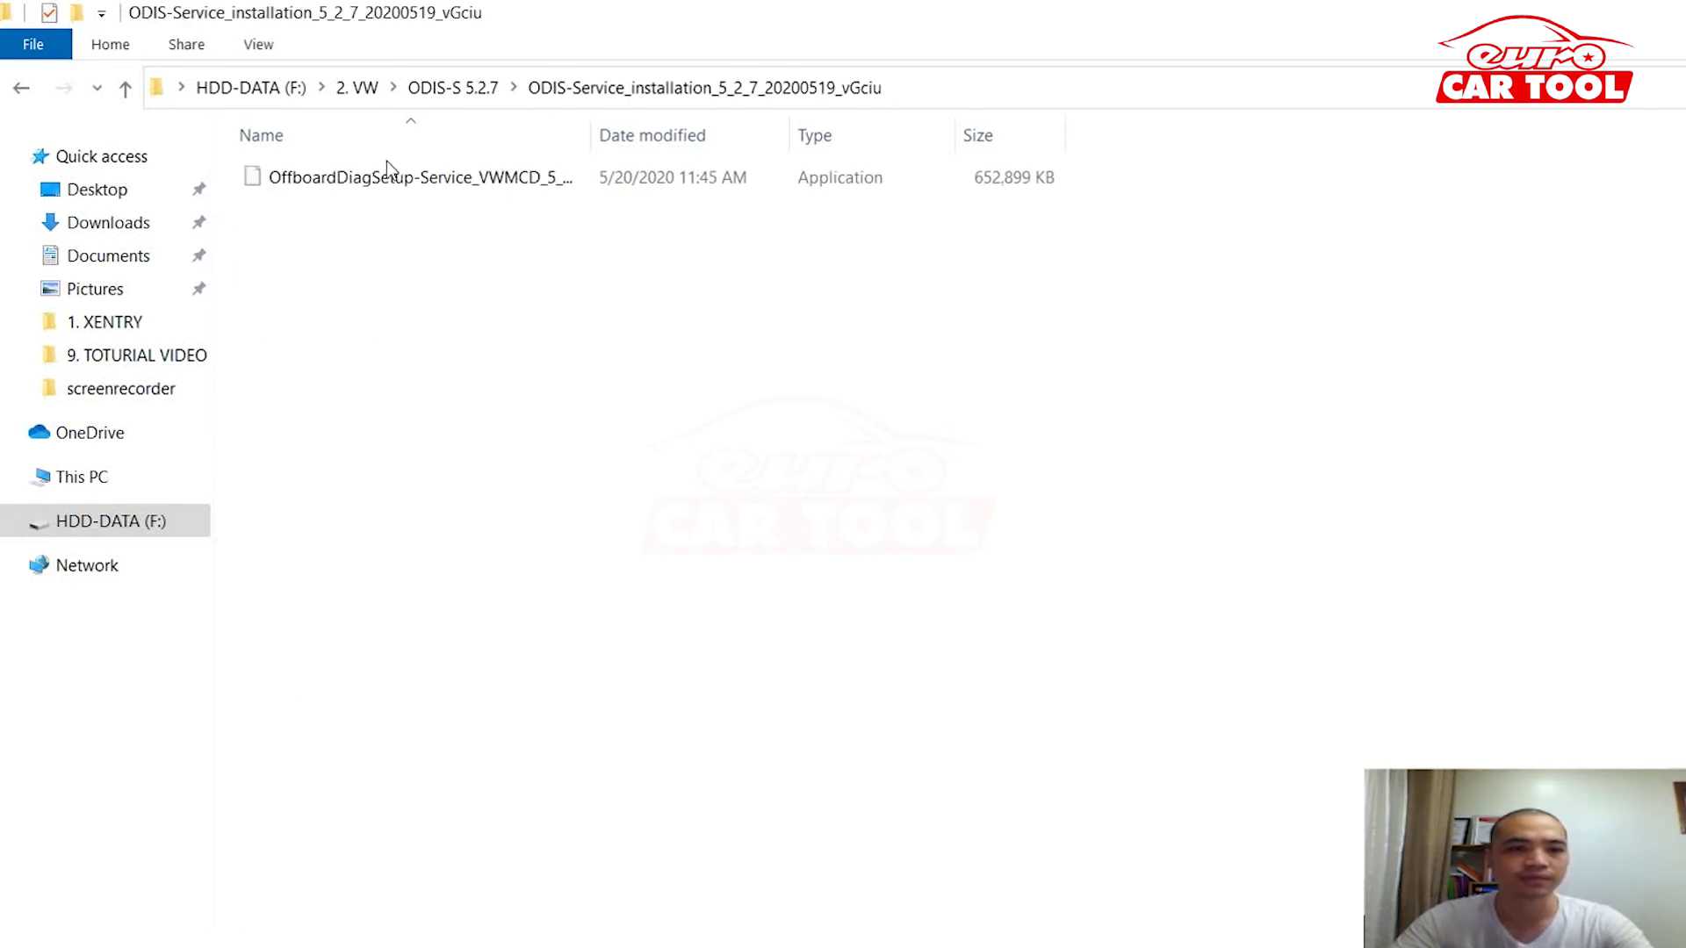
key(Down)
key(Return)
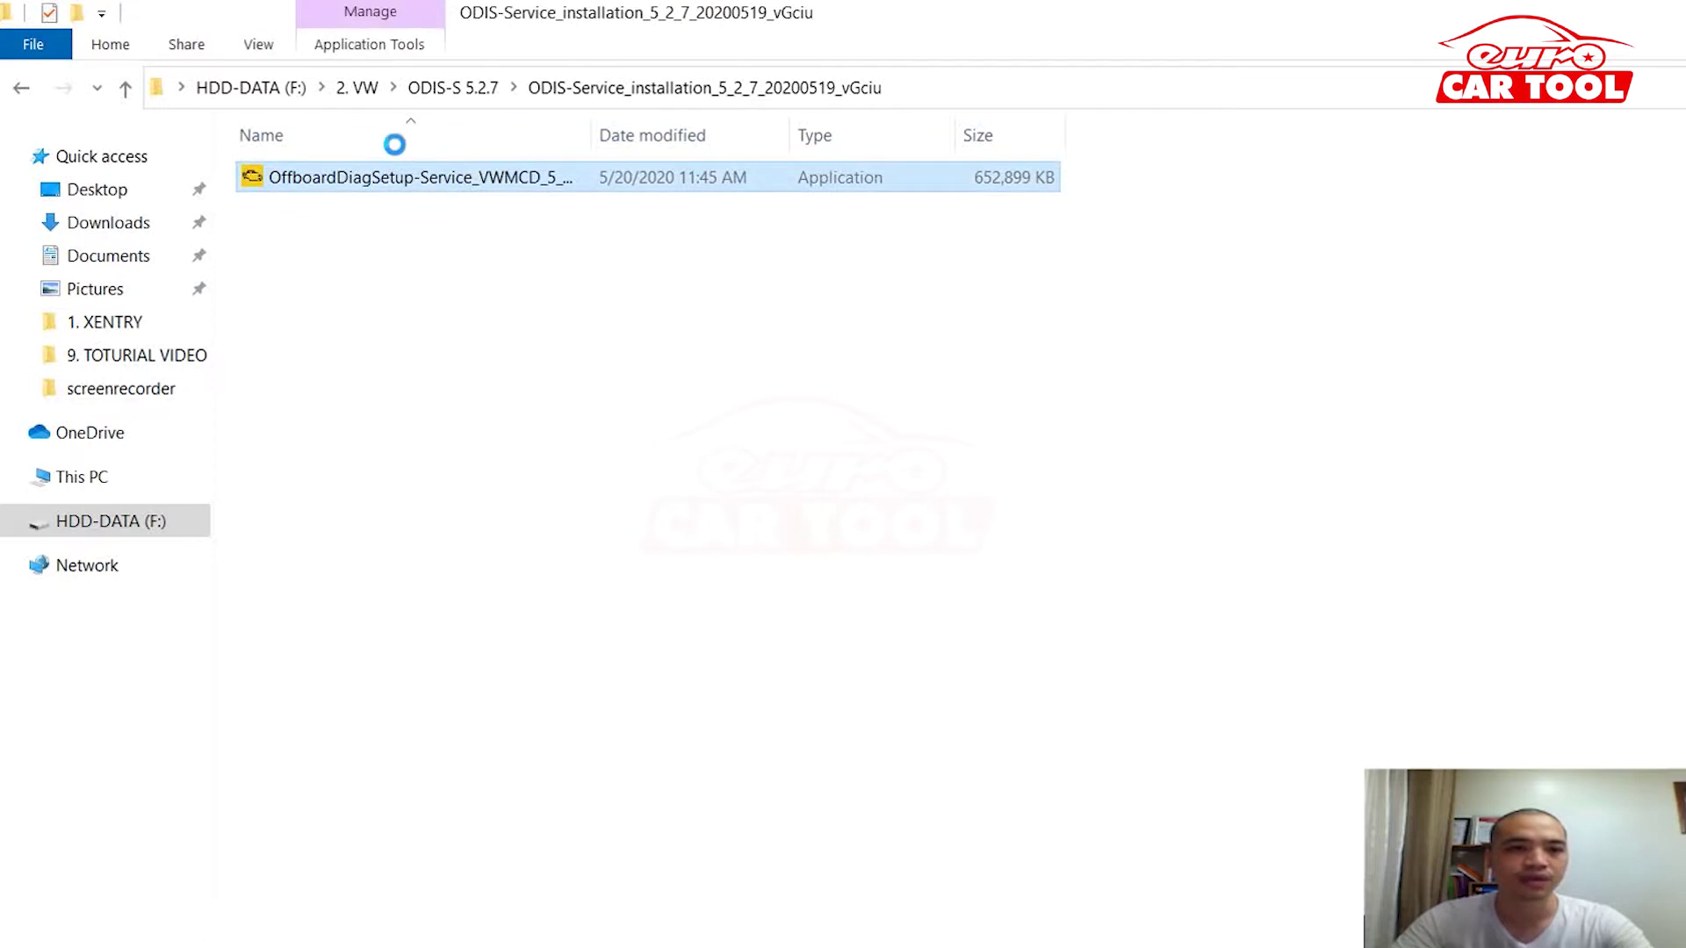
key(shift+F10)
key(Down)
key(Down)
key(Return)
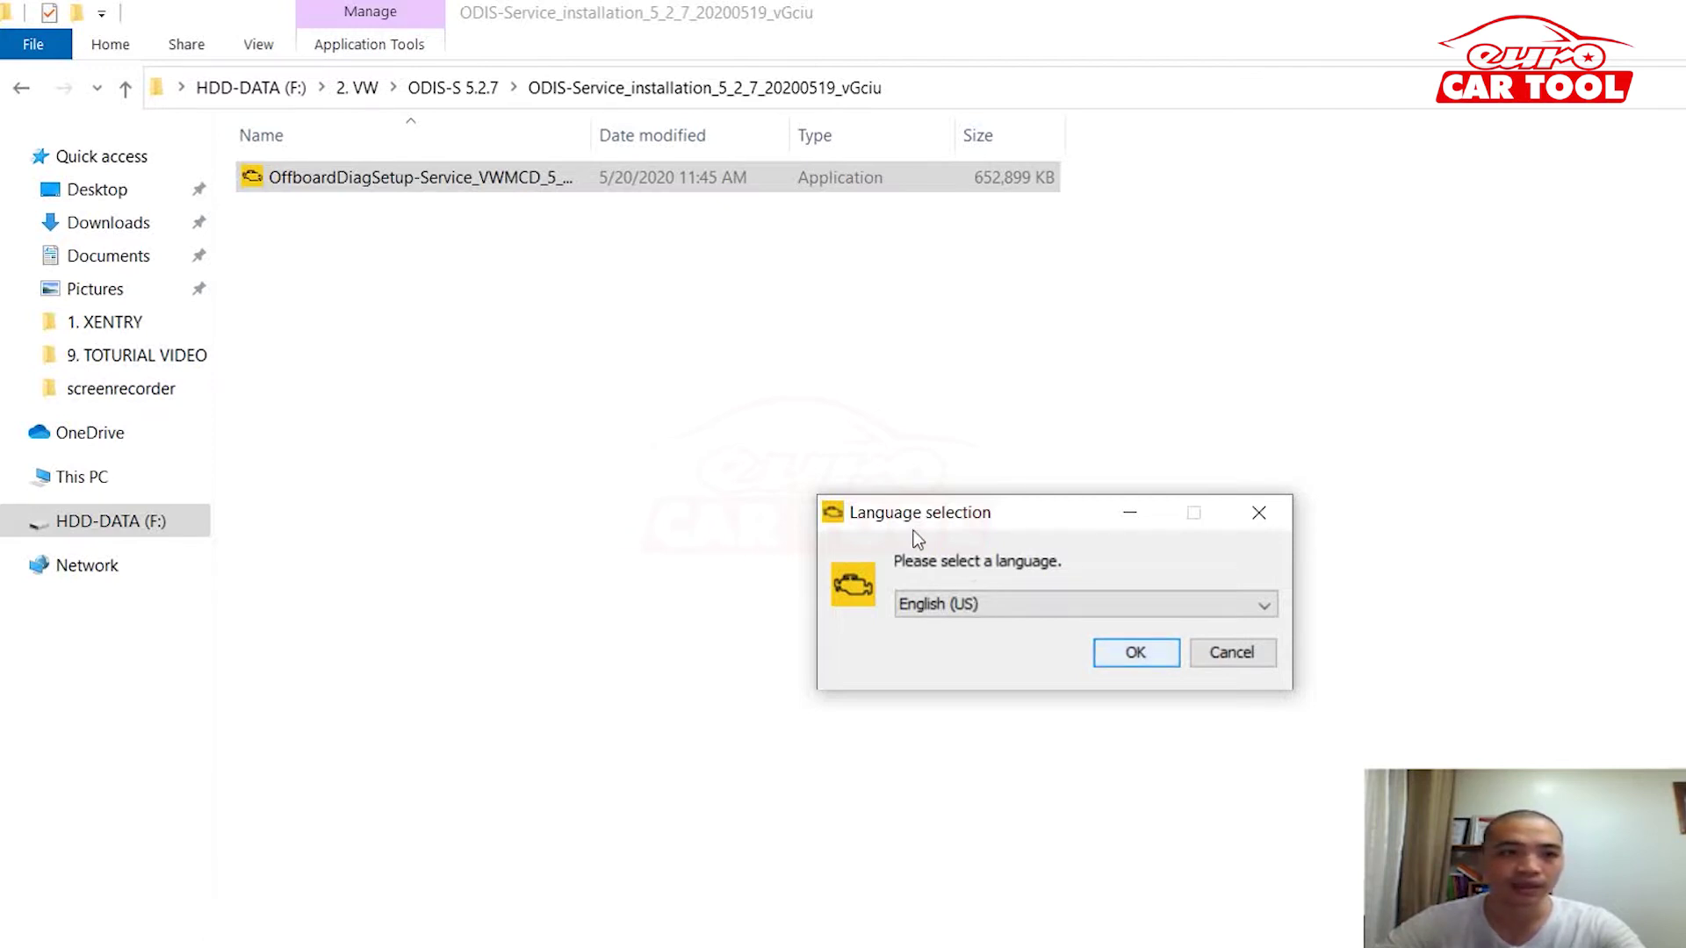
Step: Accept English (US), the default install folders and platform, and the VAS 6154 interface
key(Return)
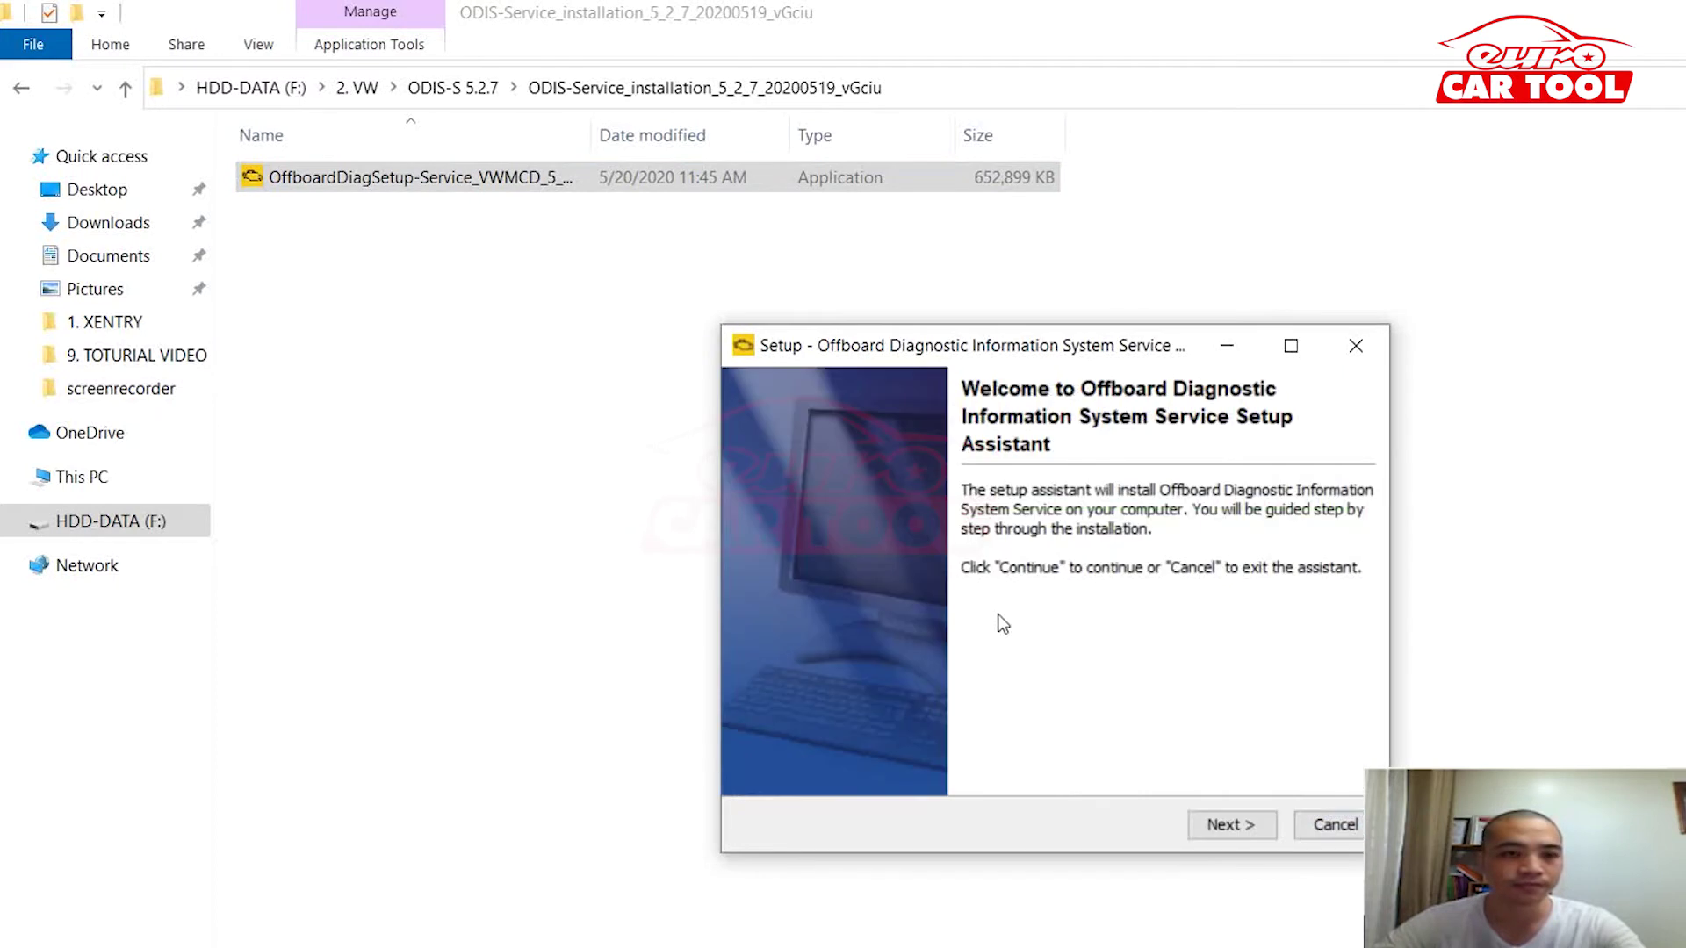
key(Return)
key(Return)
key(Return)
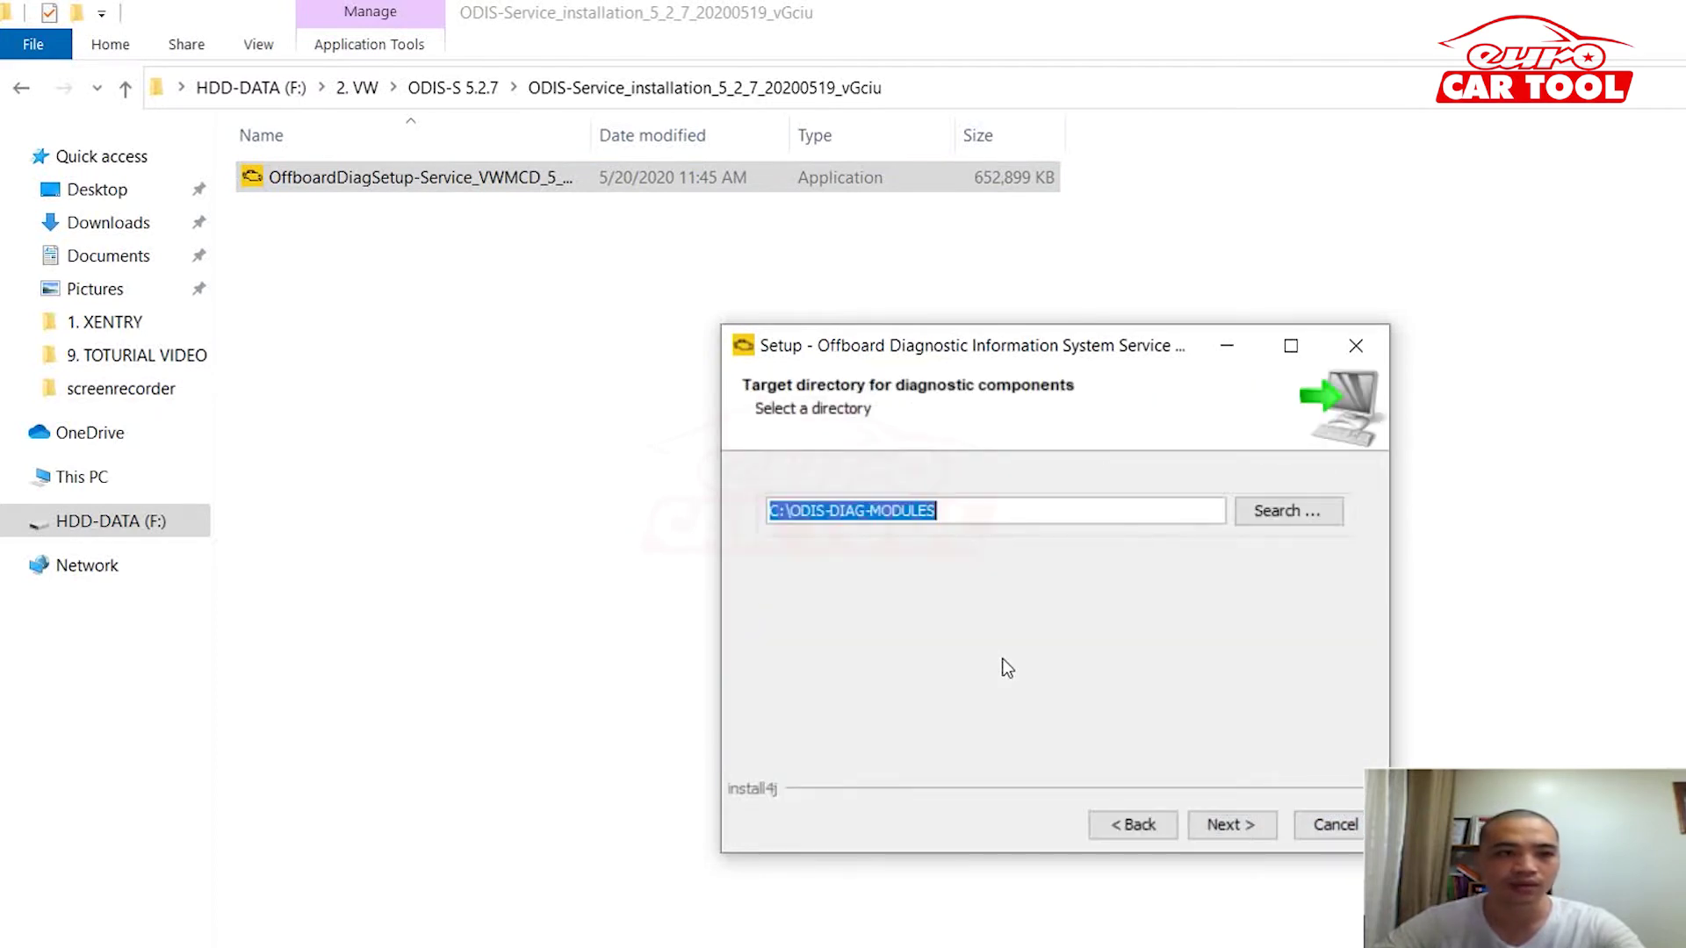
key(Return)
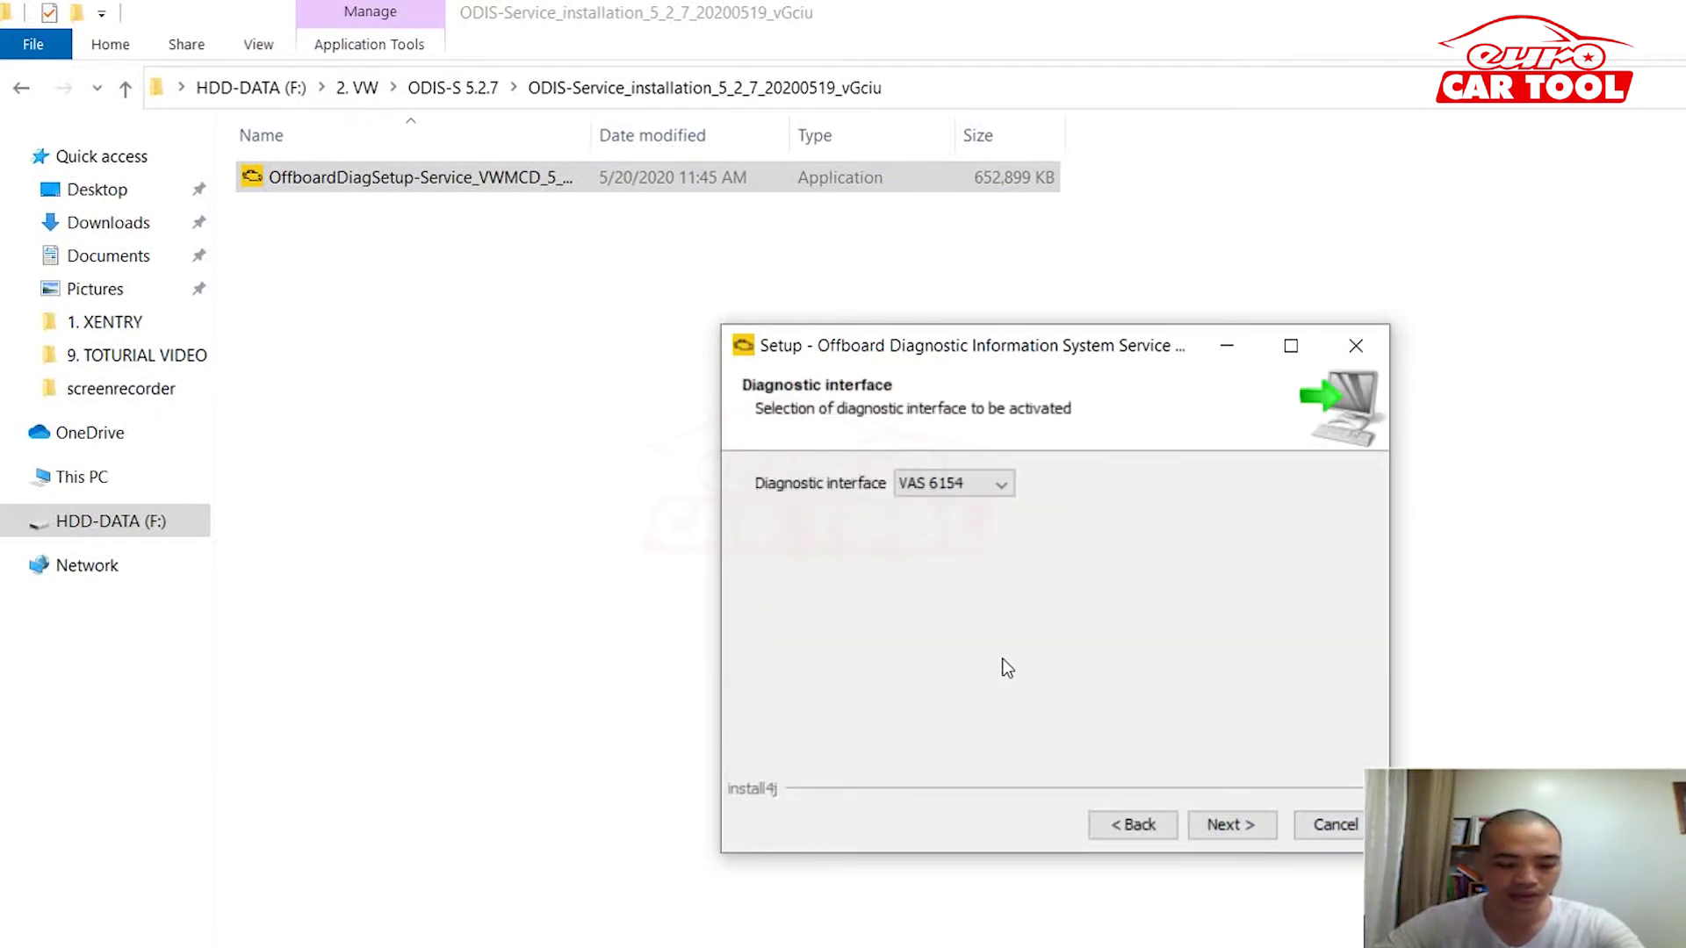
key(Return)
key(Return)
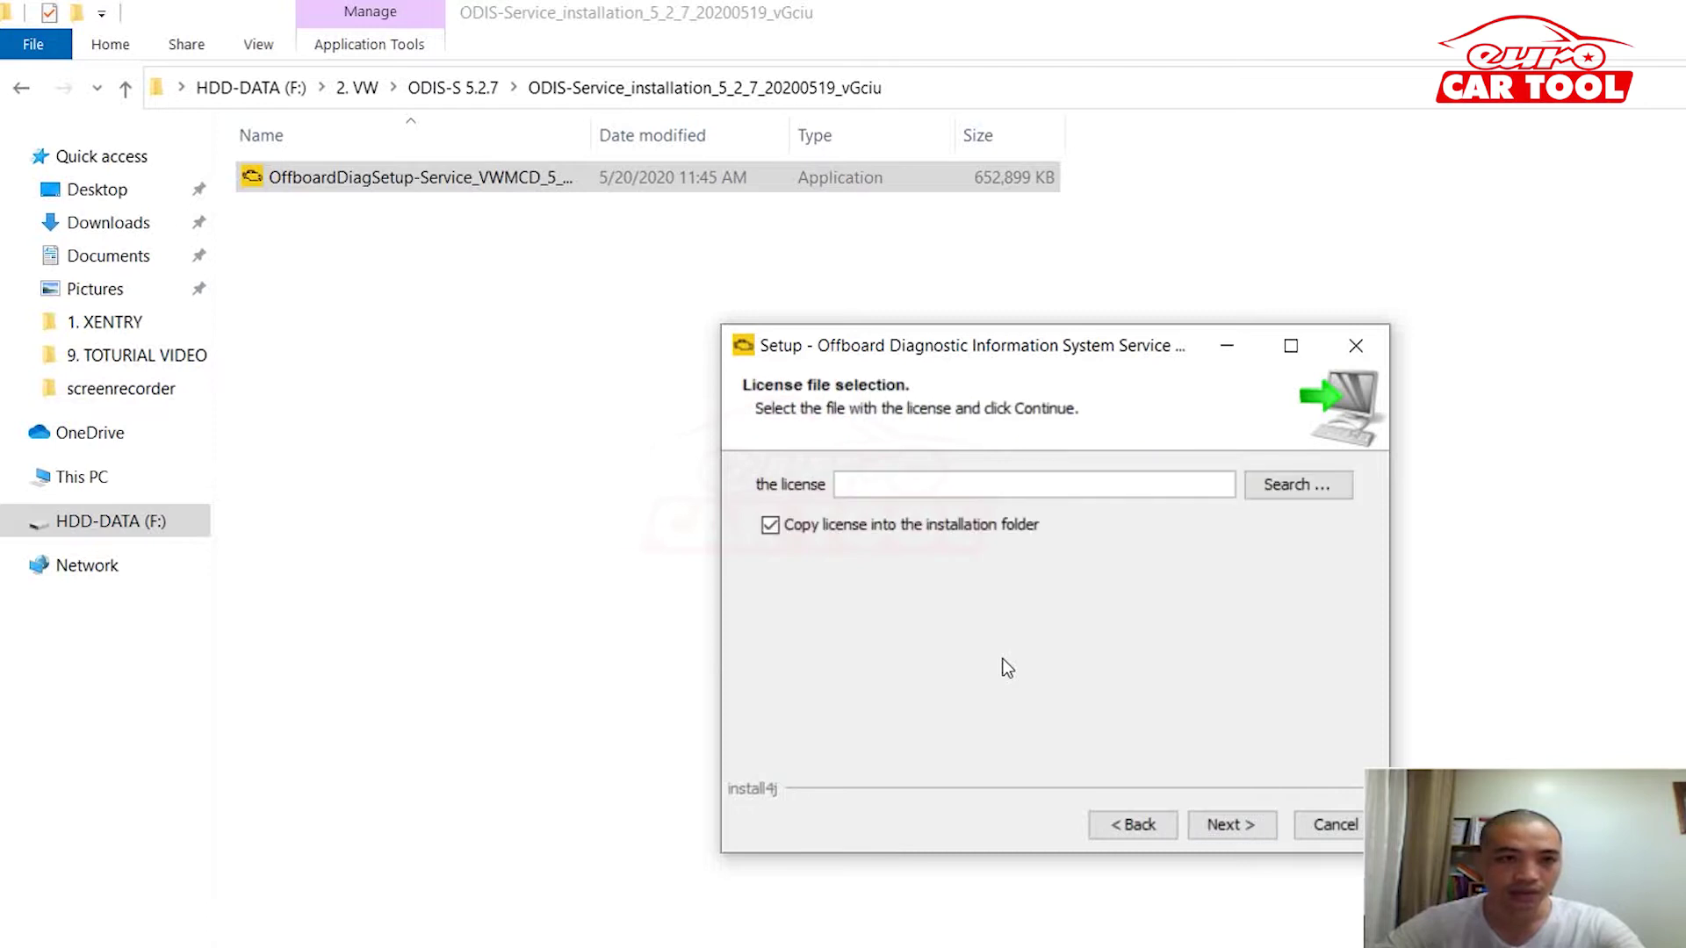
Step: Choose license.dat from the 2.OS_5.2.7 patch folder as the license file and continue
key(Return)
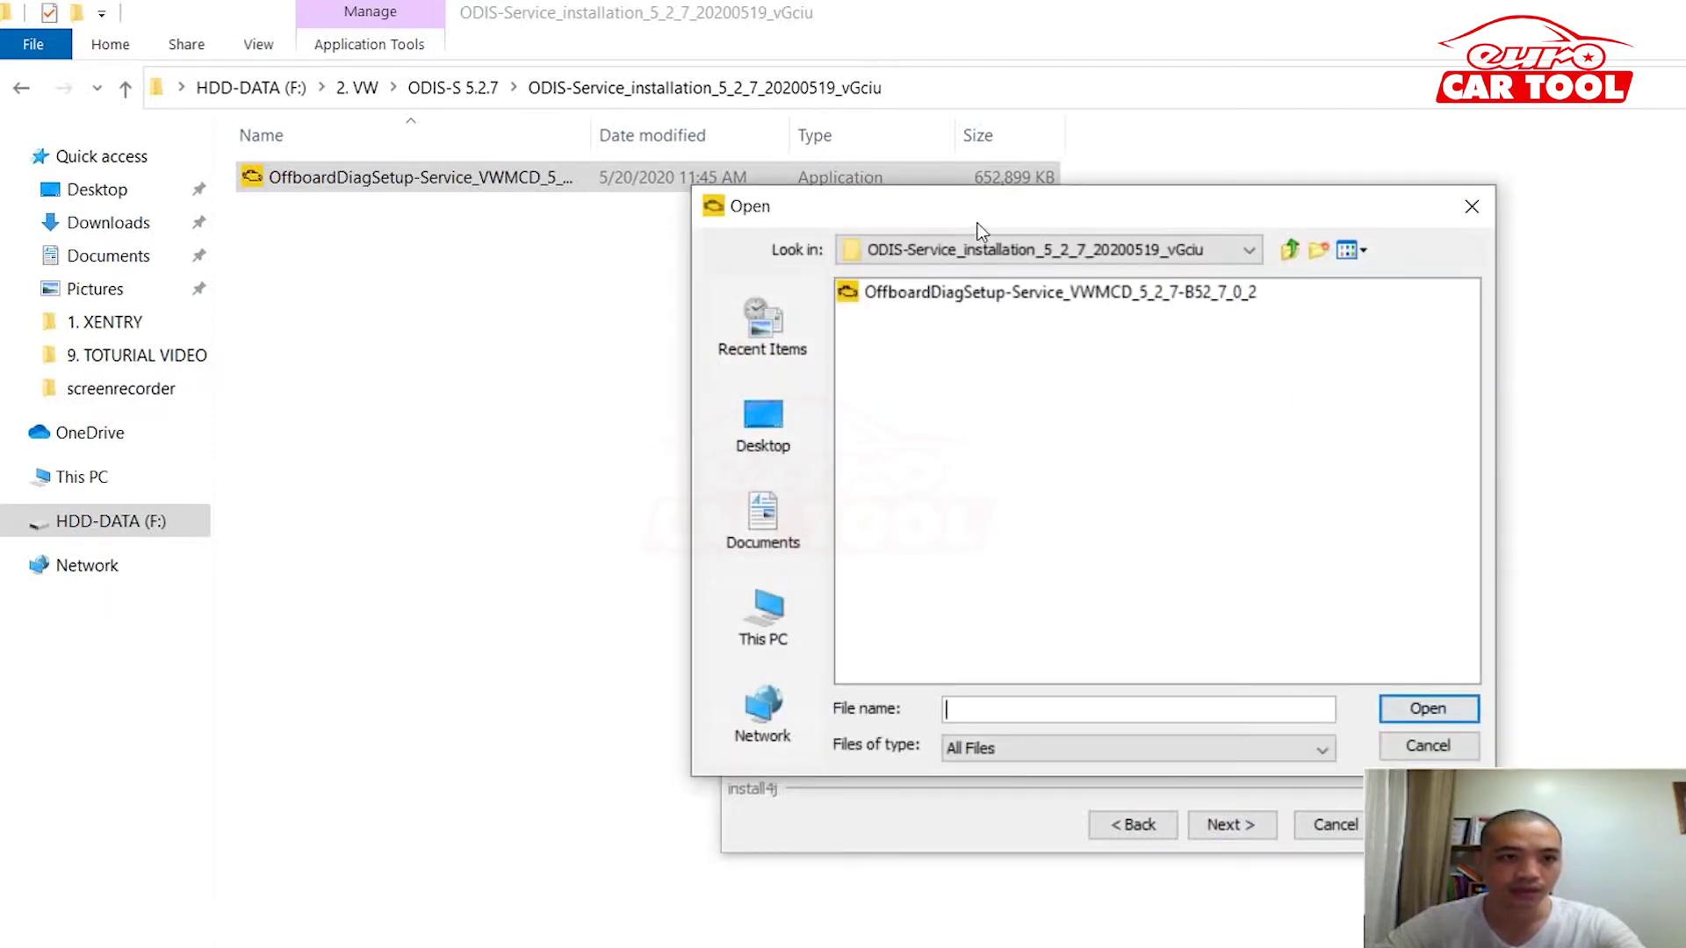
key(BackSpace)
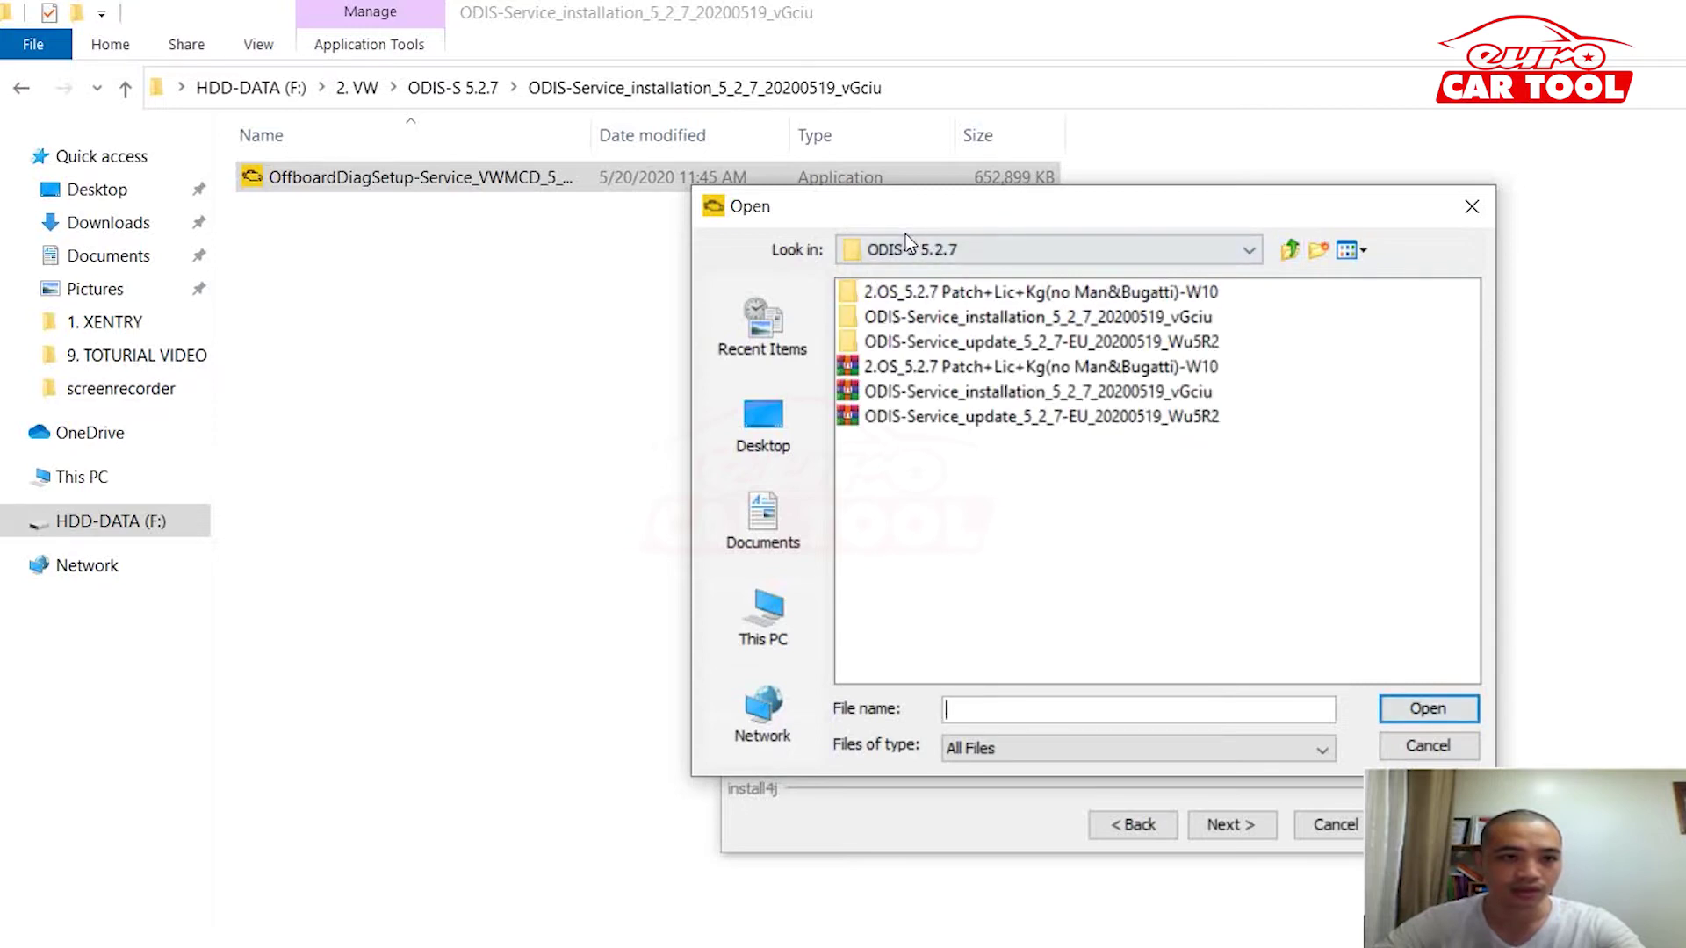
key(shift+Tab)
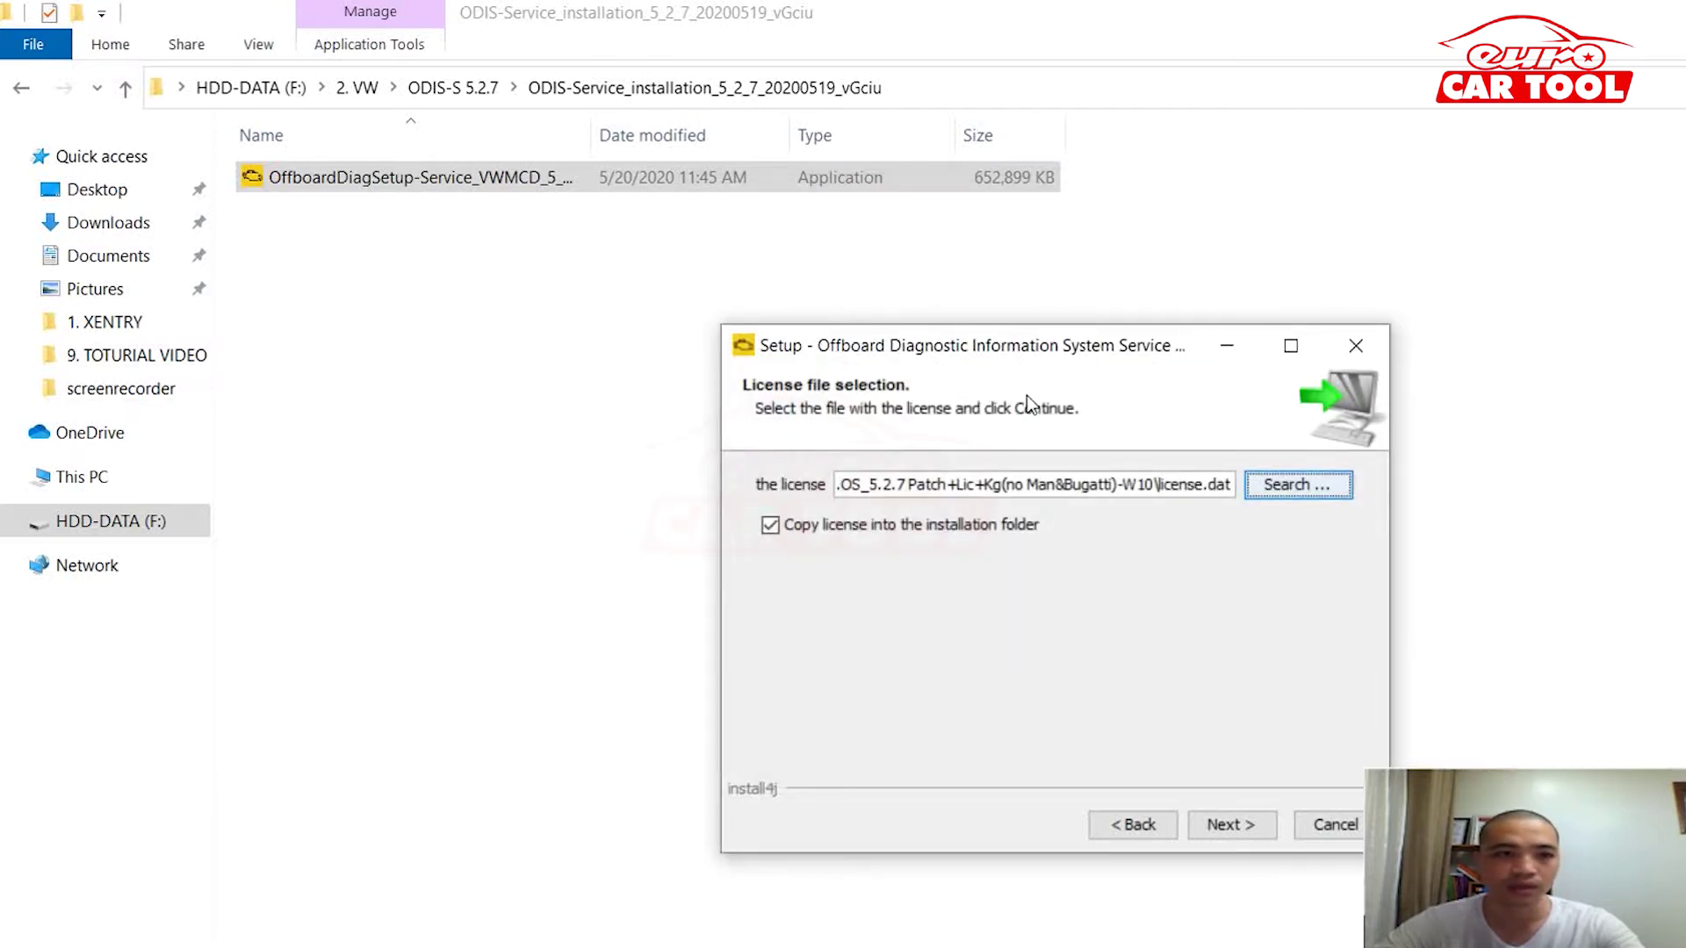
key(Return)
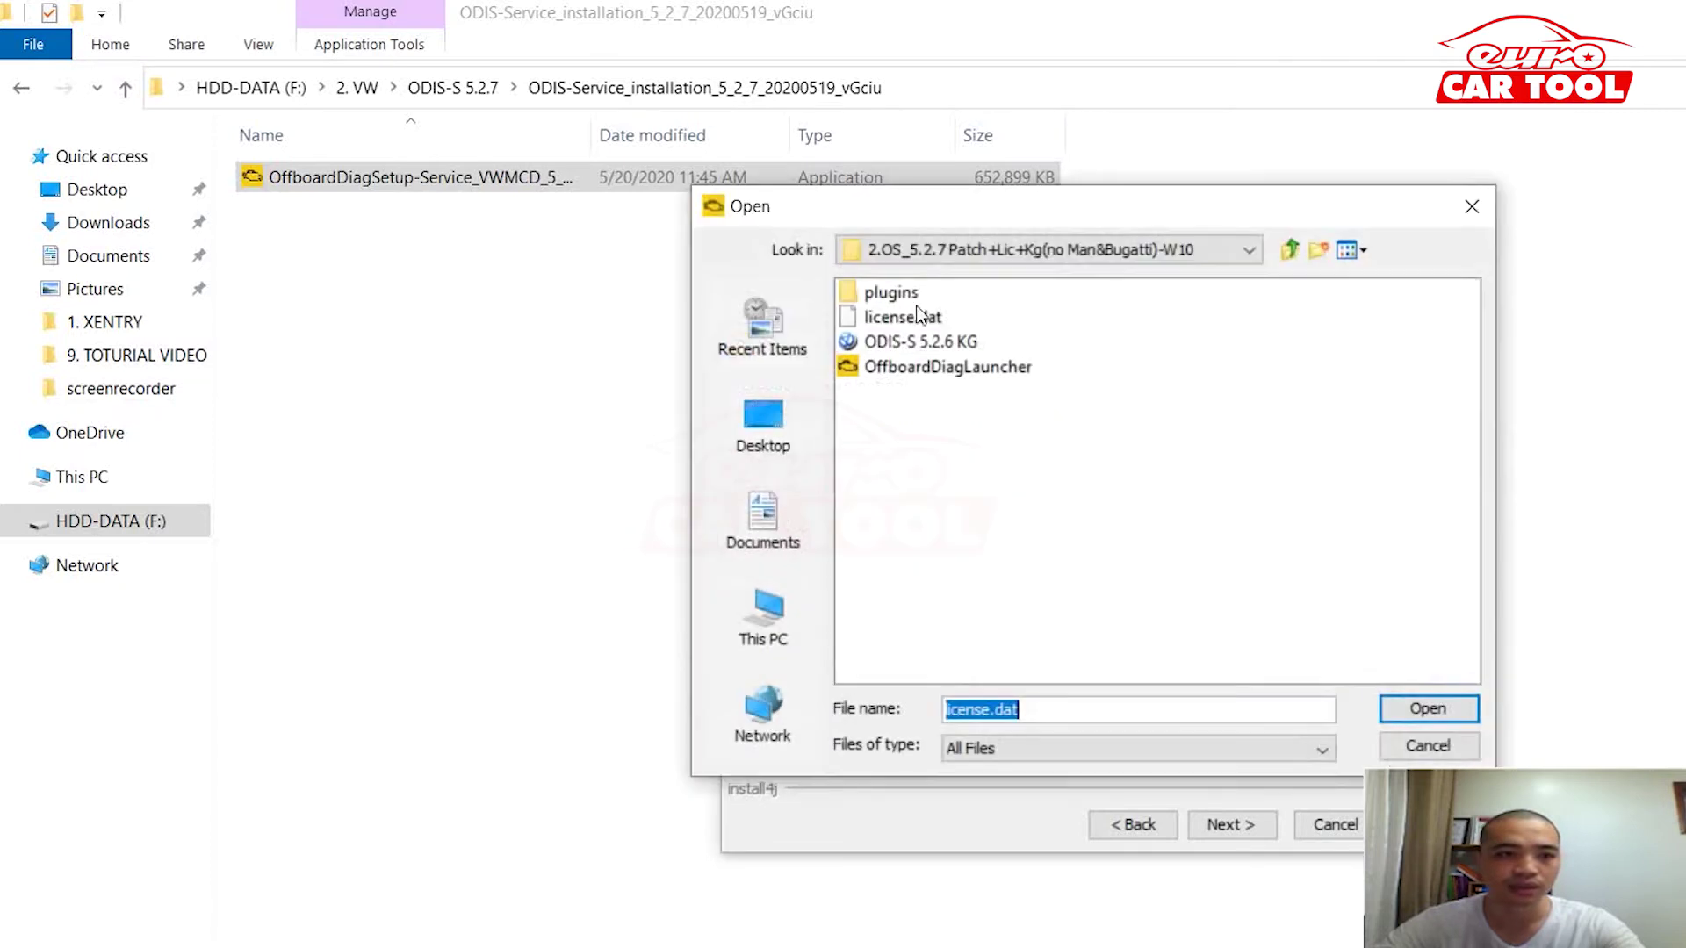
key(BackSpace)
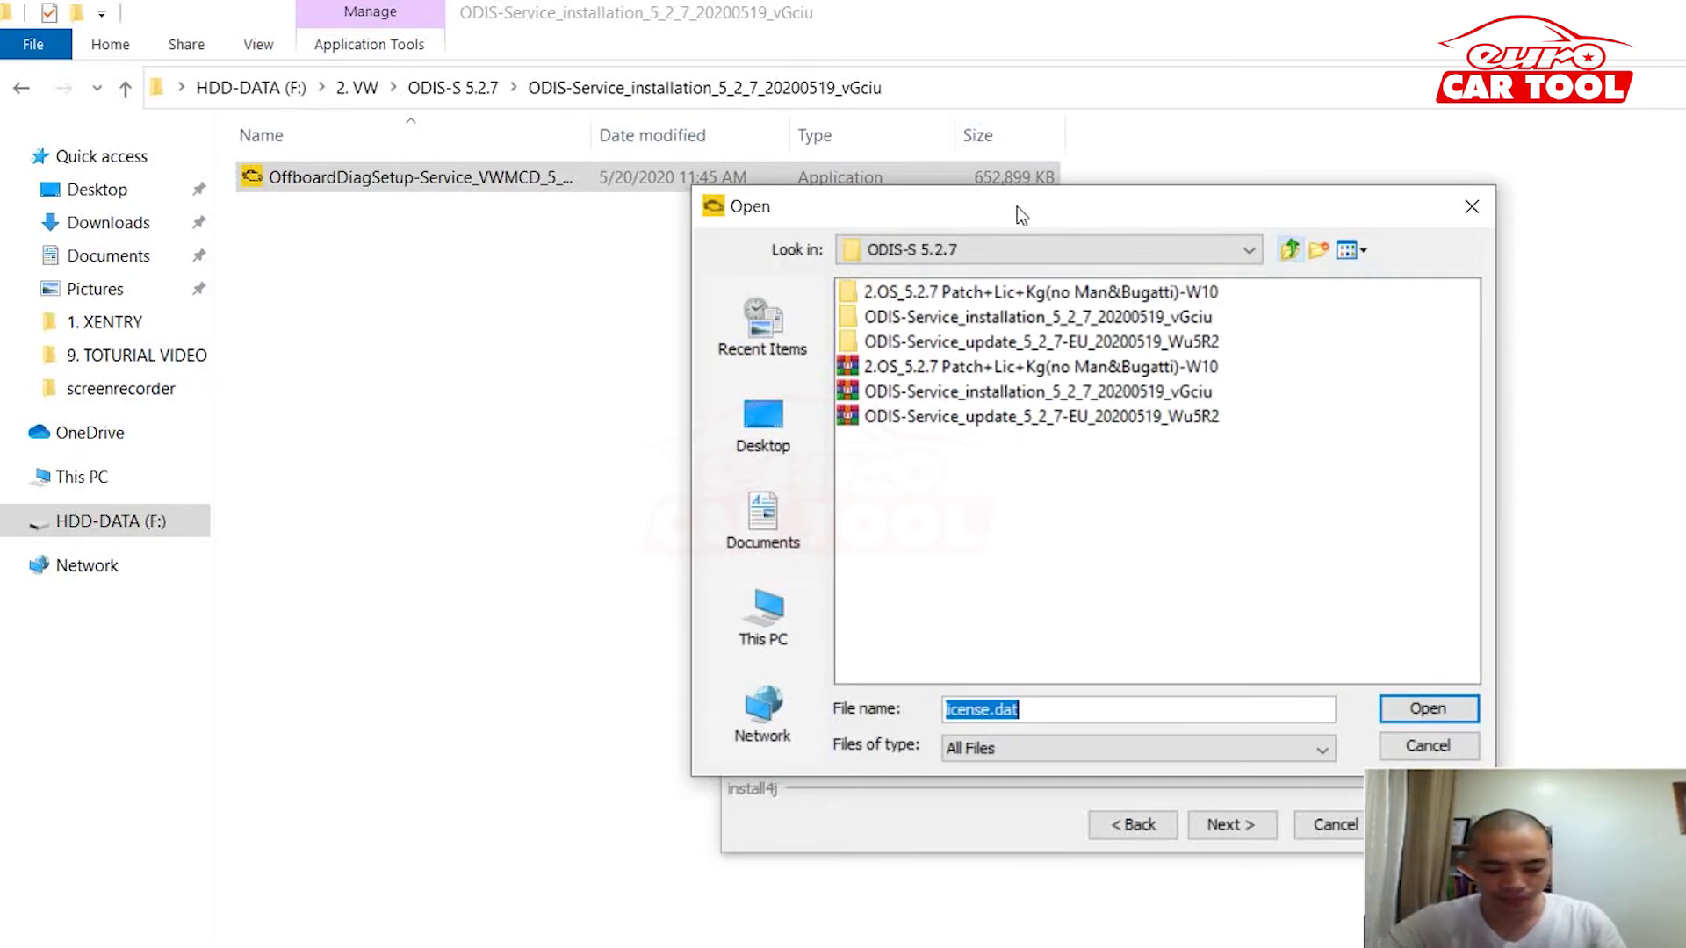
key(Return)
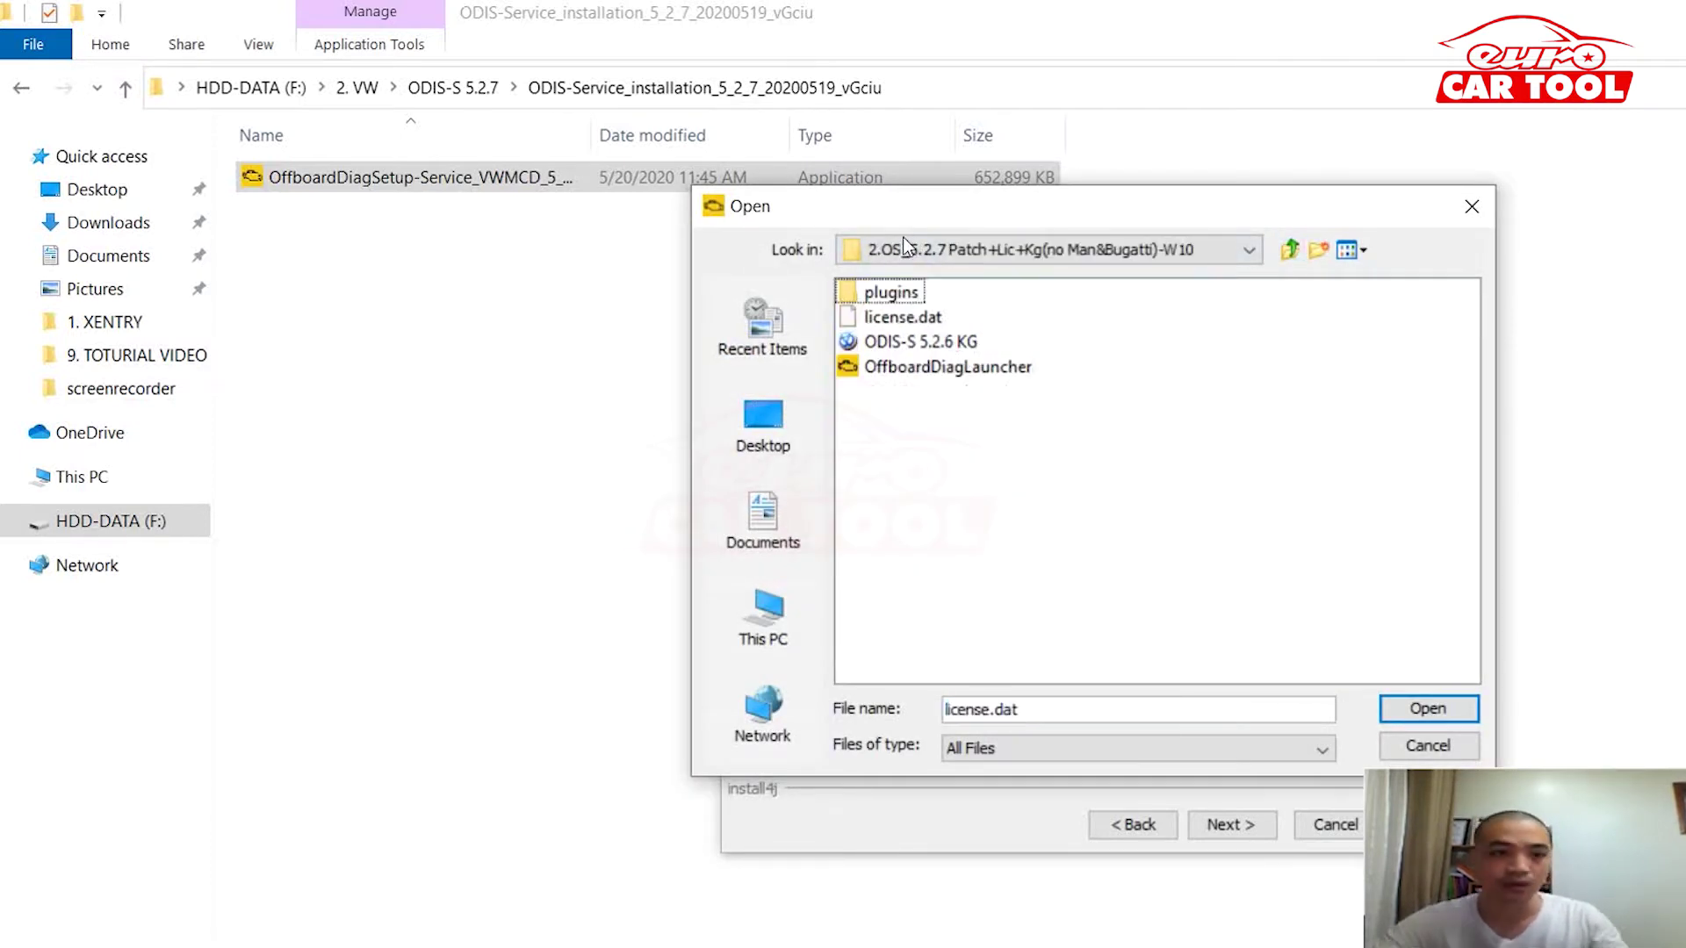
key(Down)
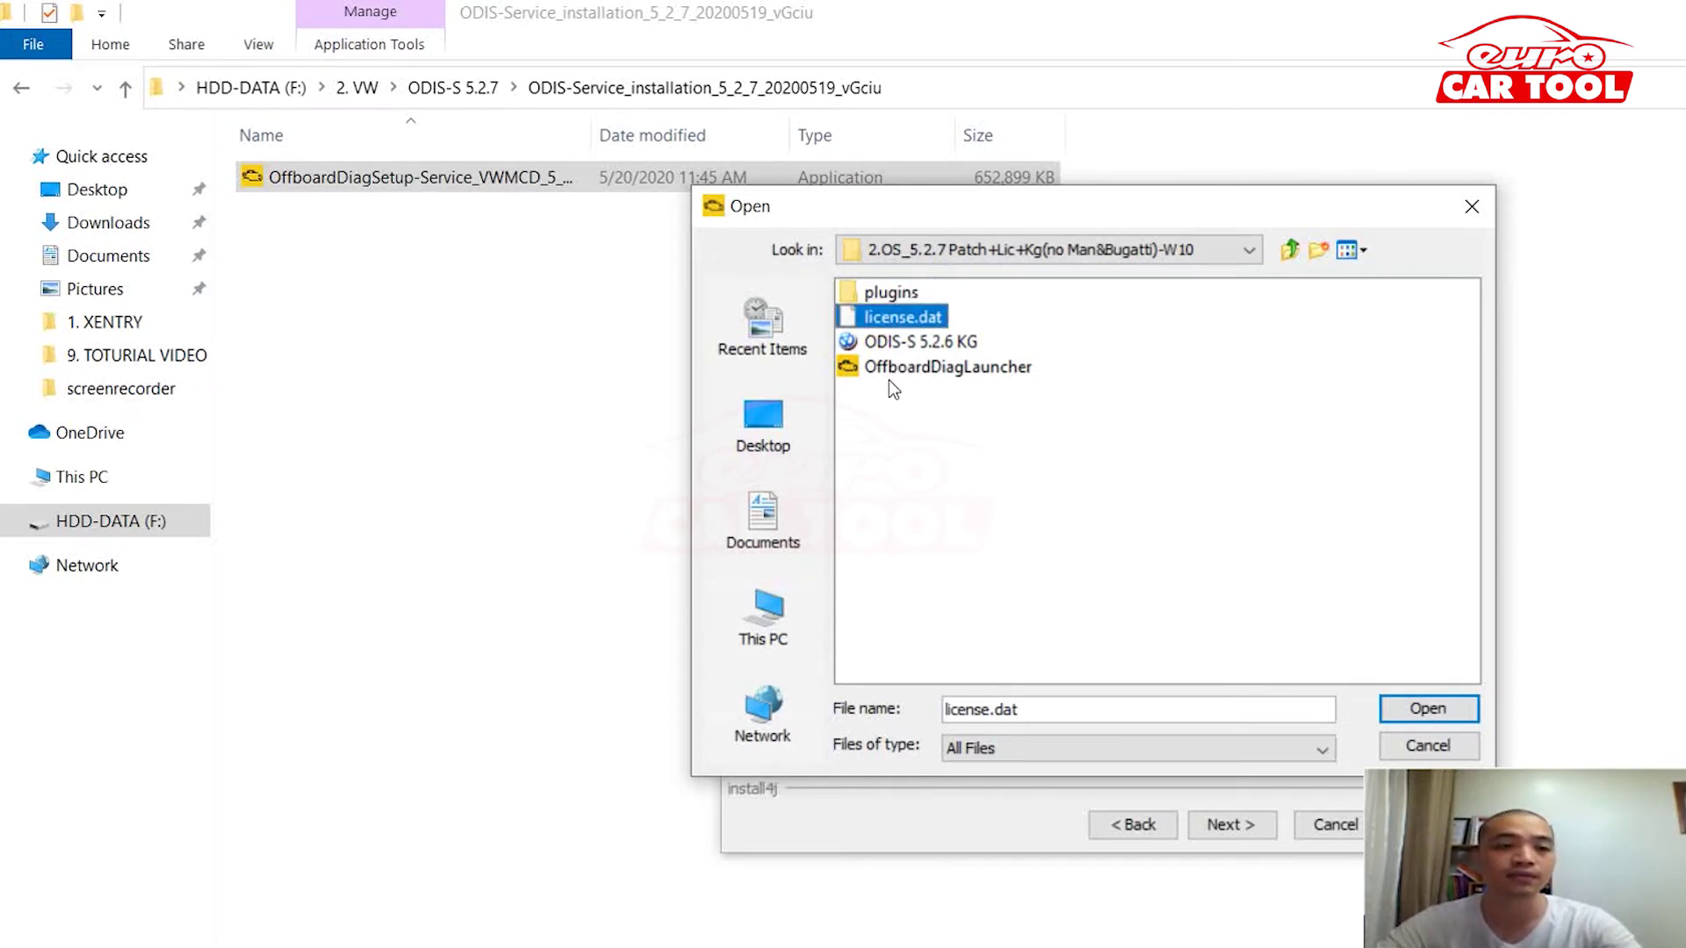
key(Return)
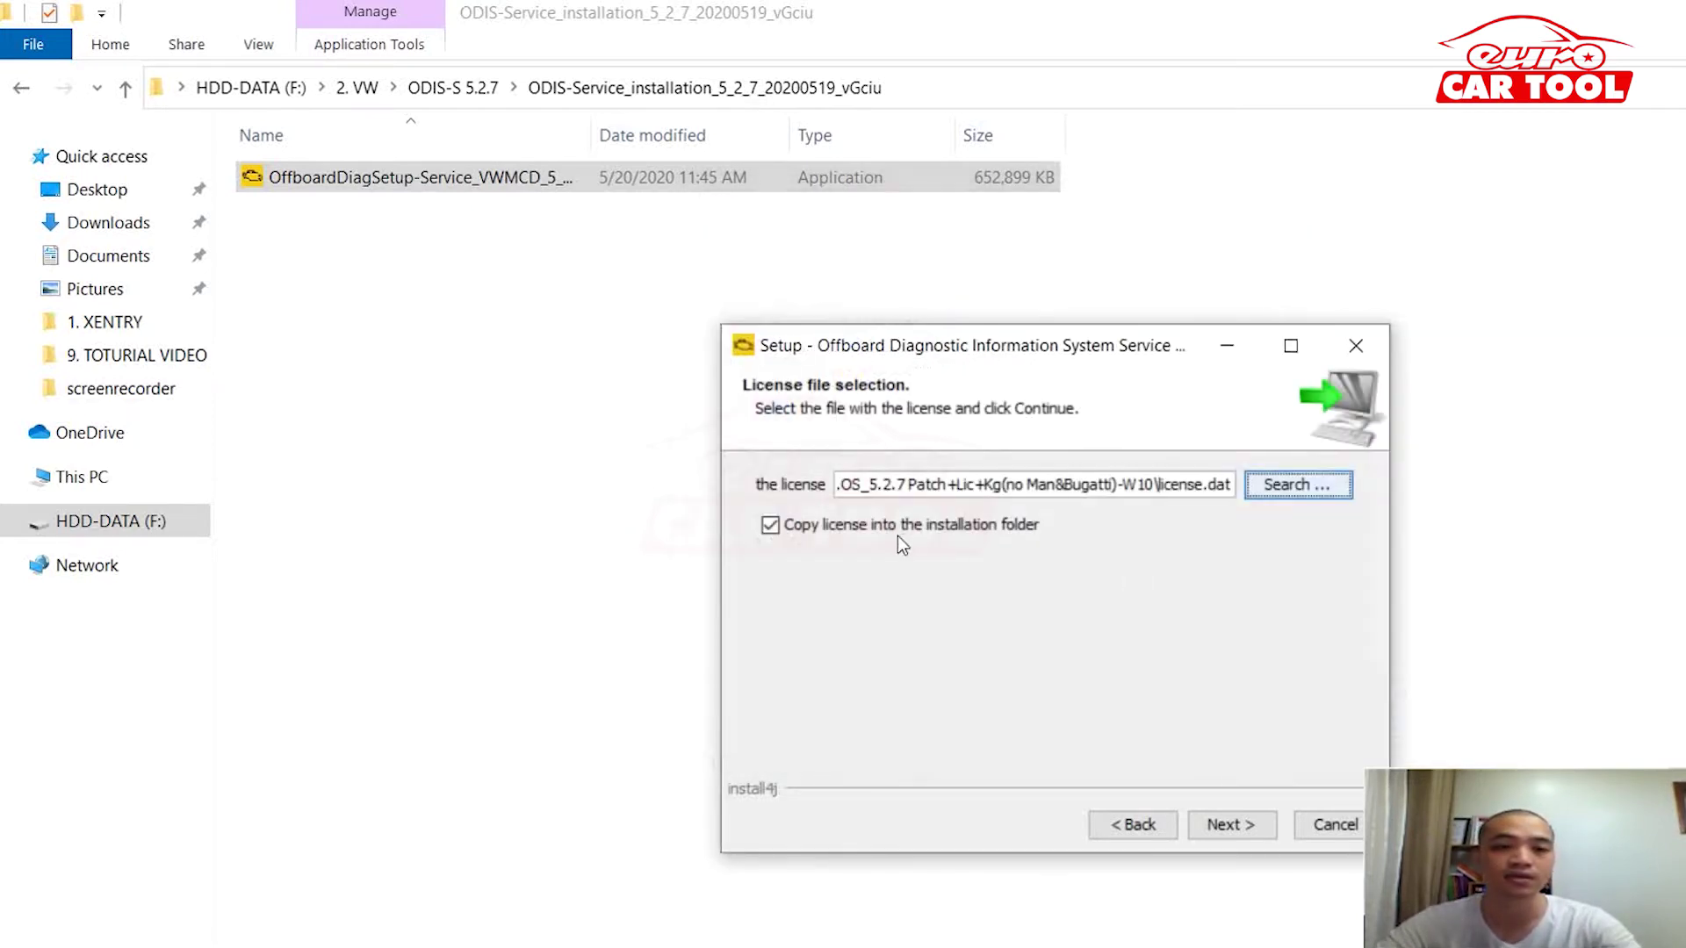
key(Return)
key(Return)
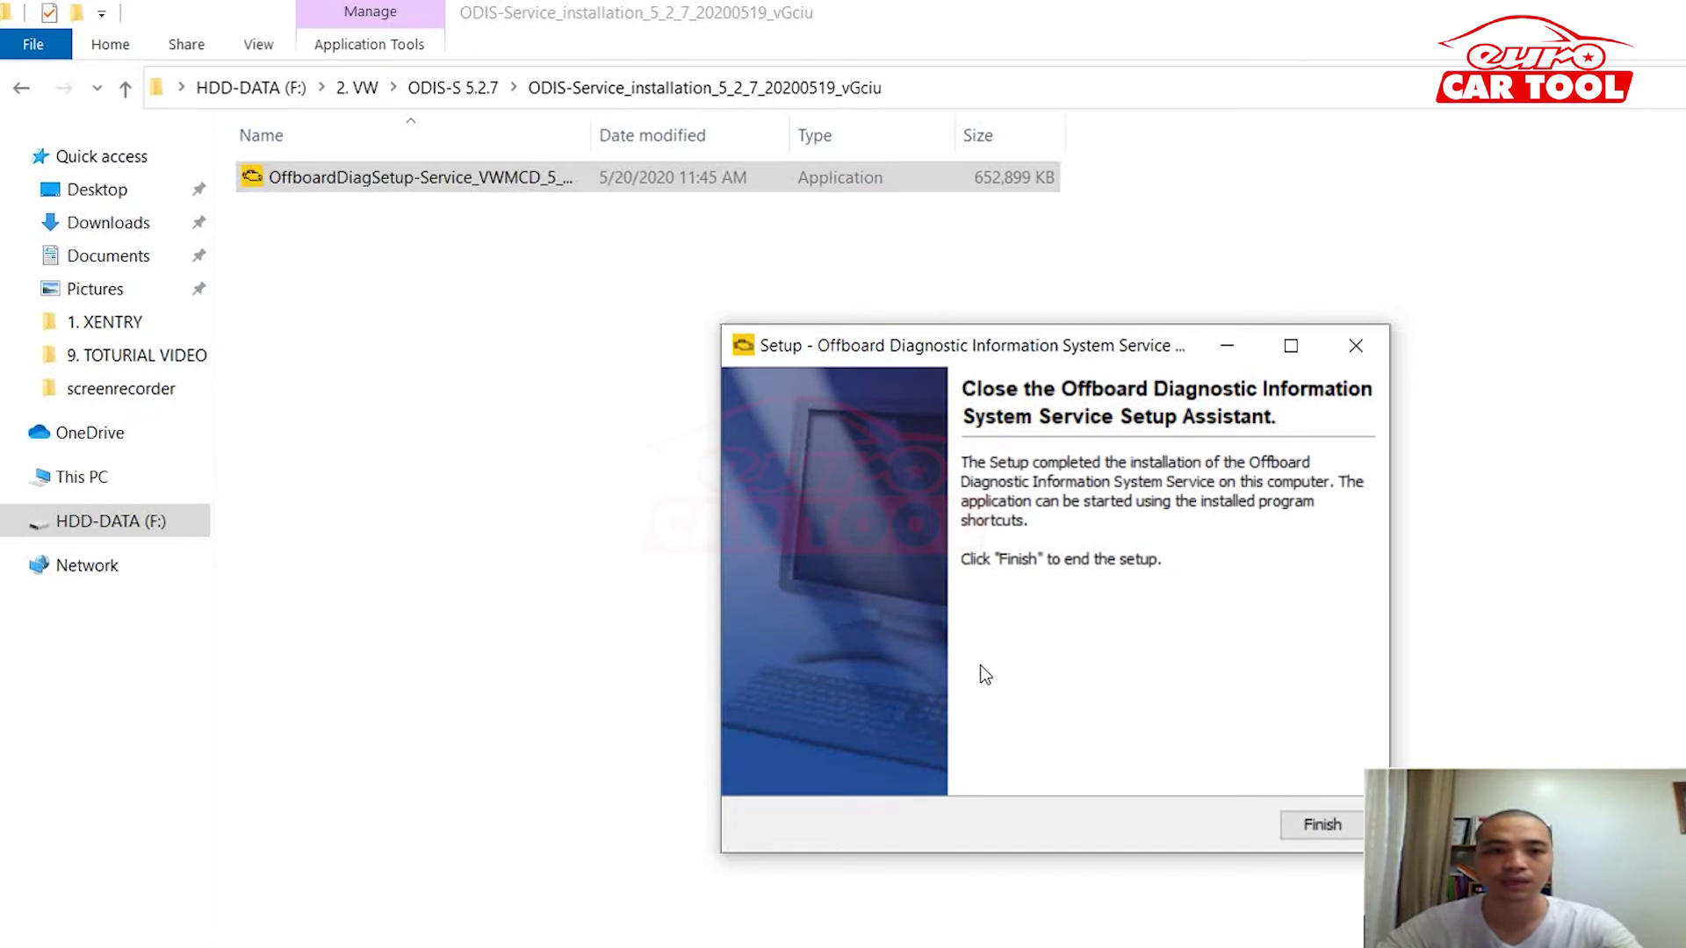
Step: Close the ODIS Service setup assistant once unpacking completes
key(Return)
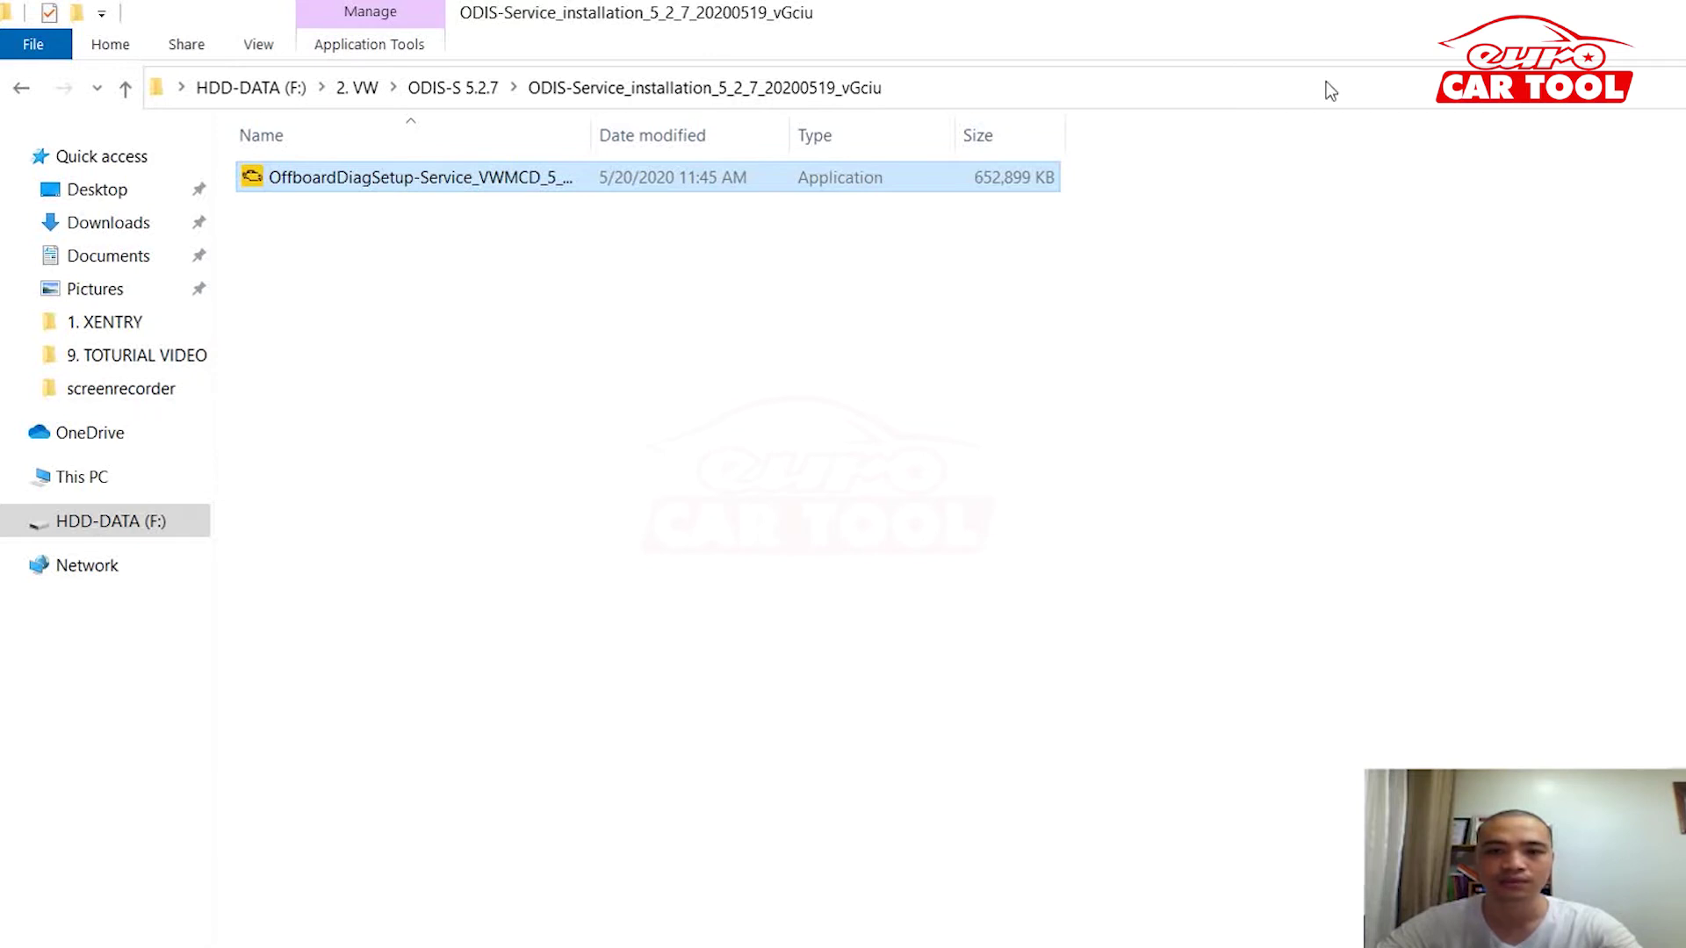
Step: Restore the installation folder window and move it to the right side of the screen
click(1555, 19)
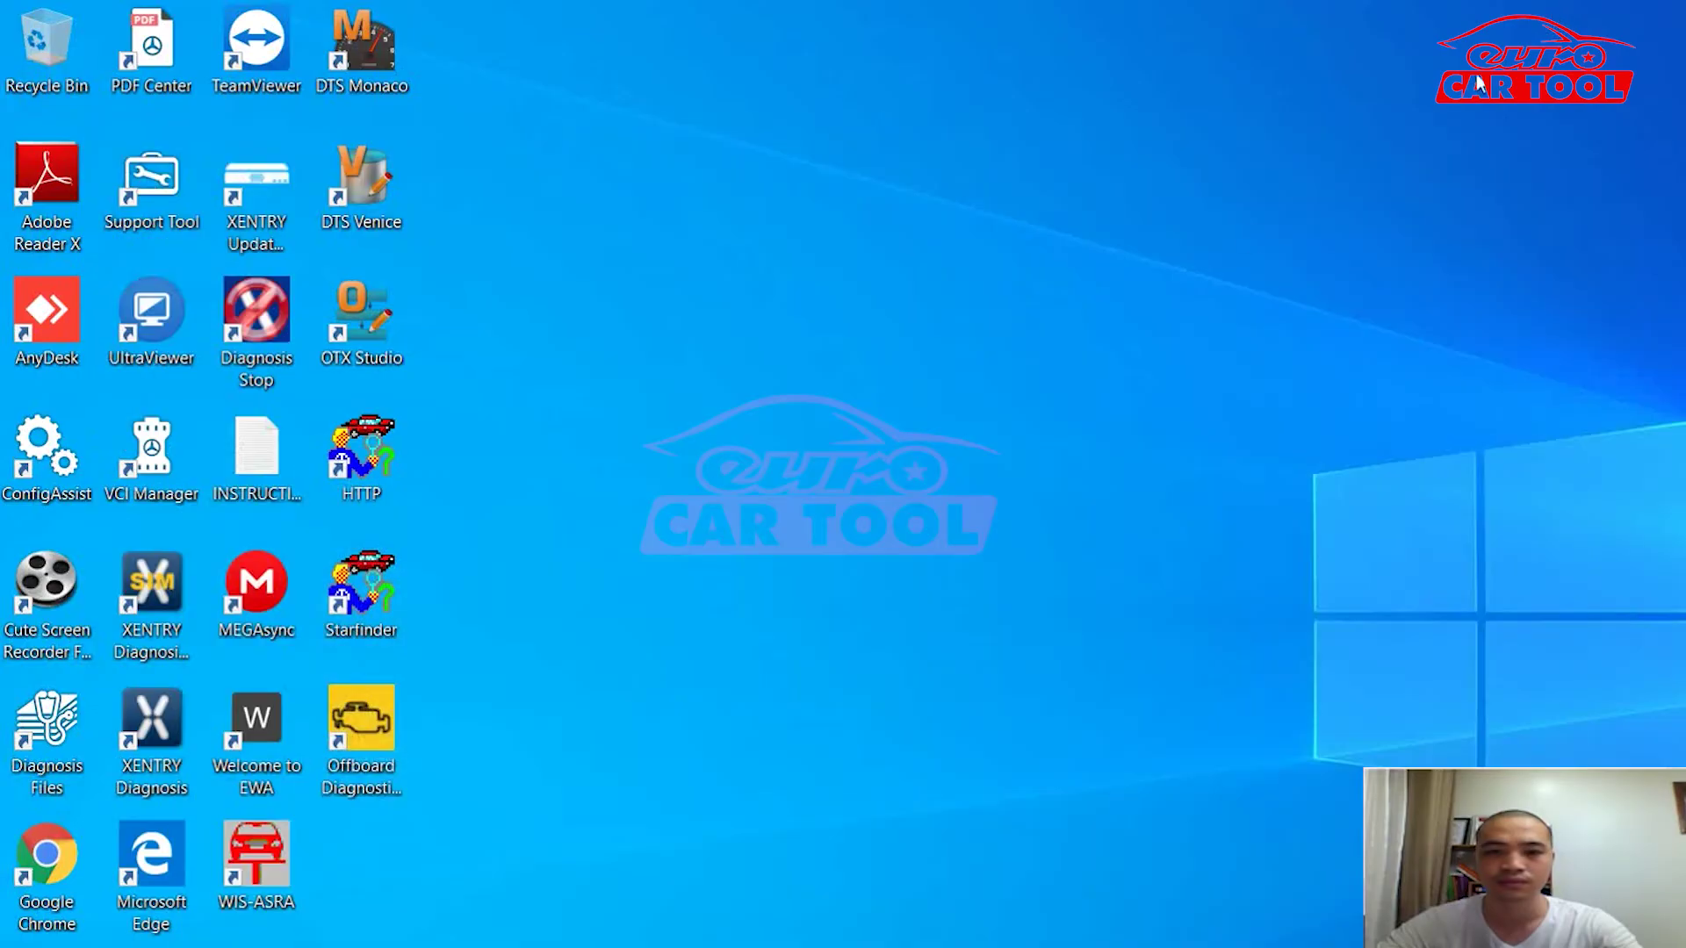
click(628, 944)
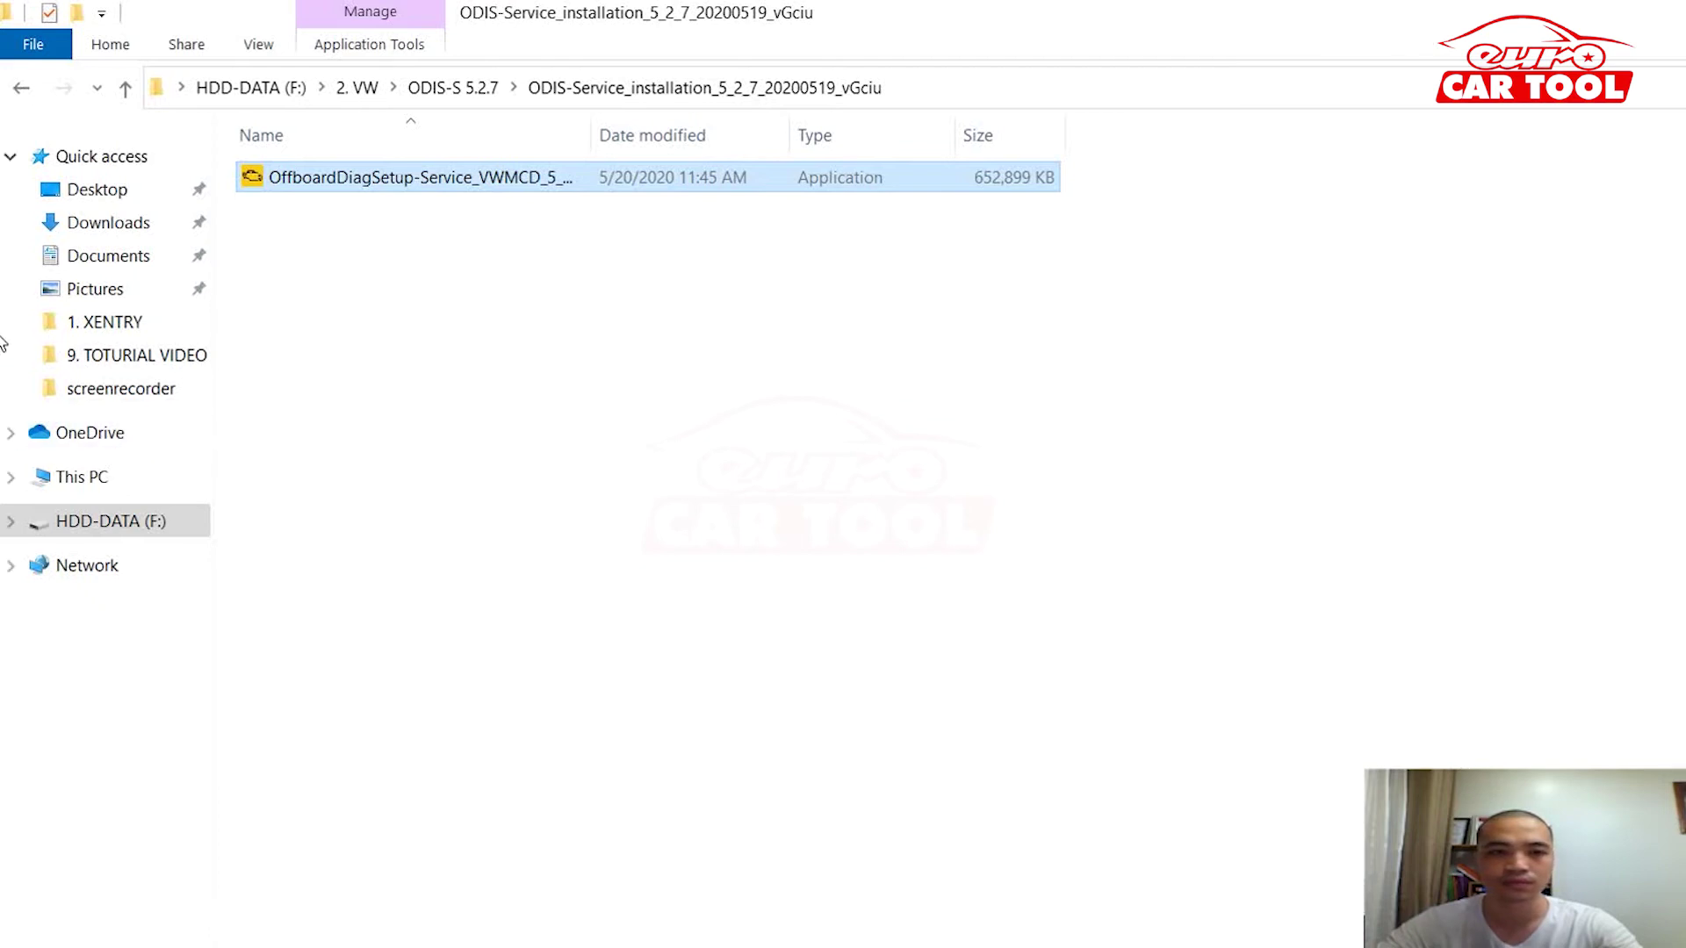
click(1603, 22)
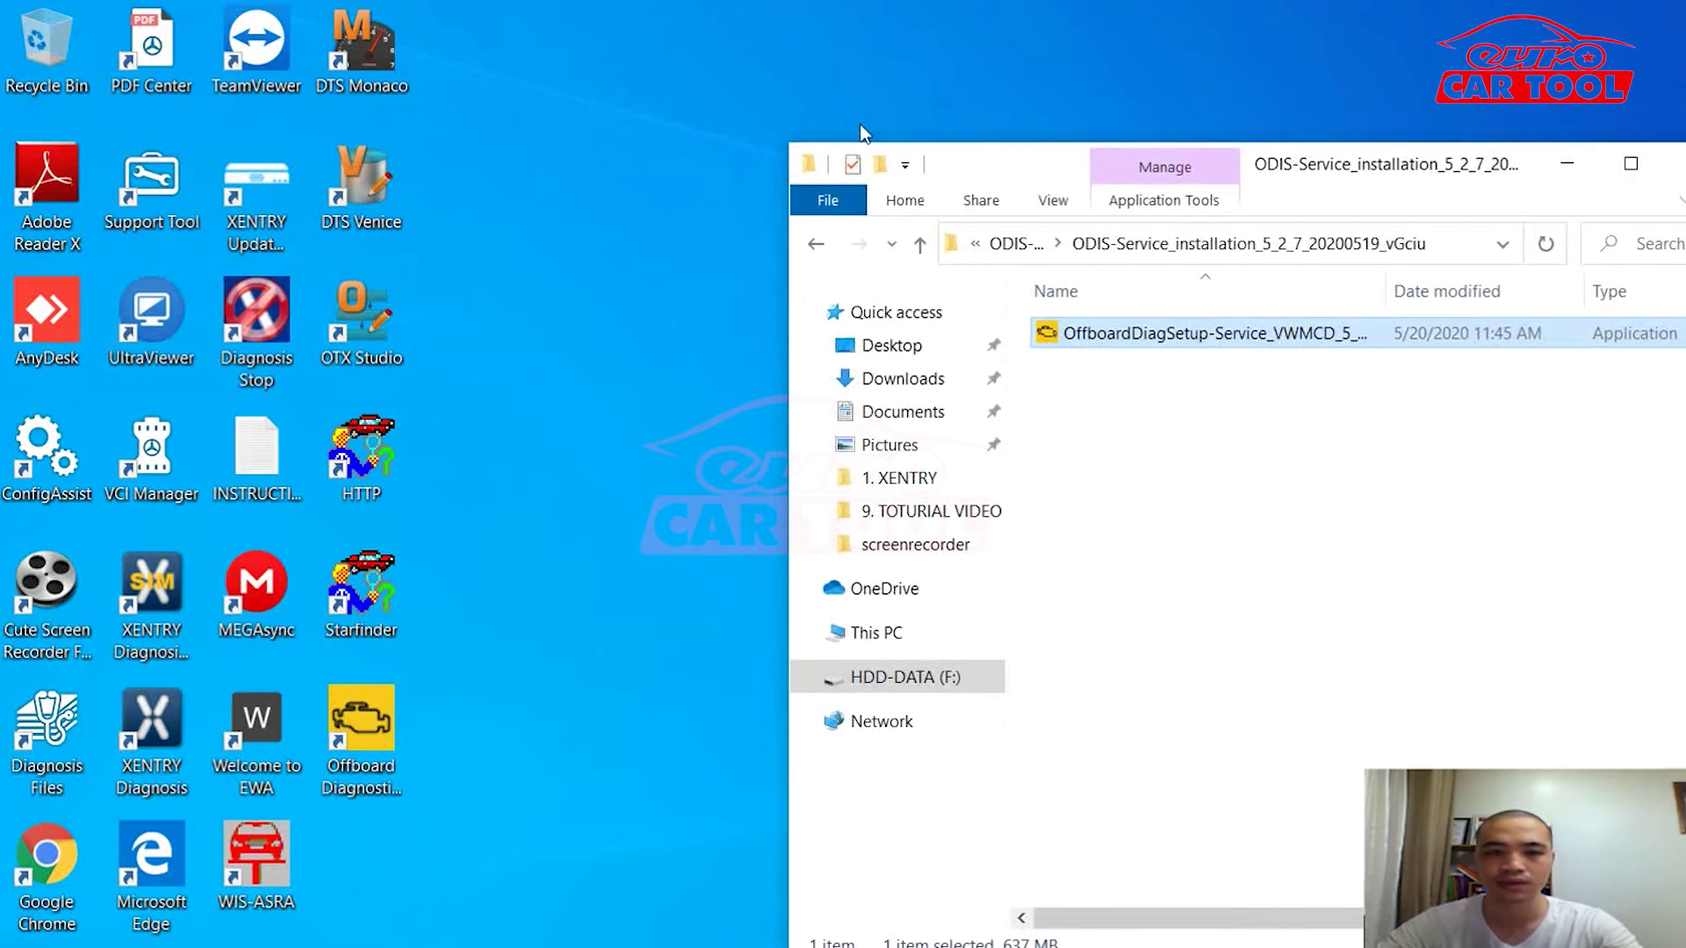
drag(822, 130, 1254, 87)
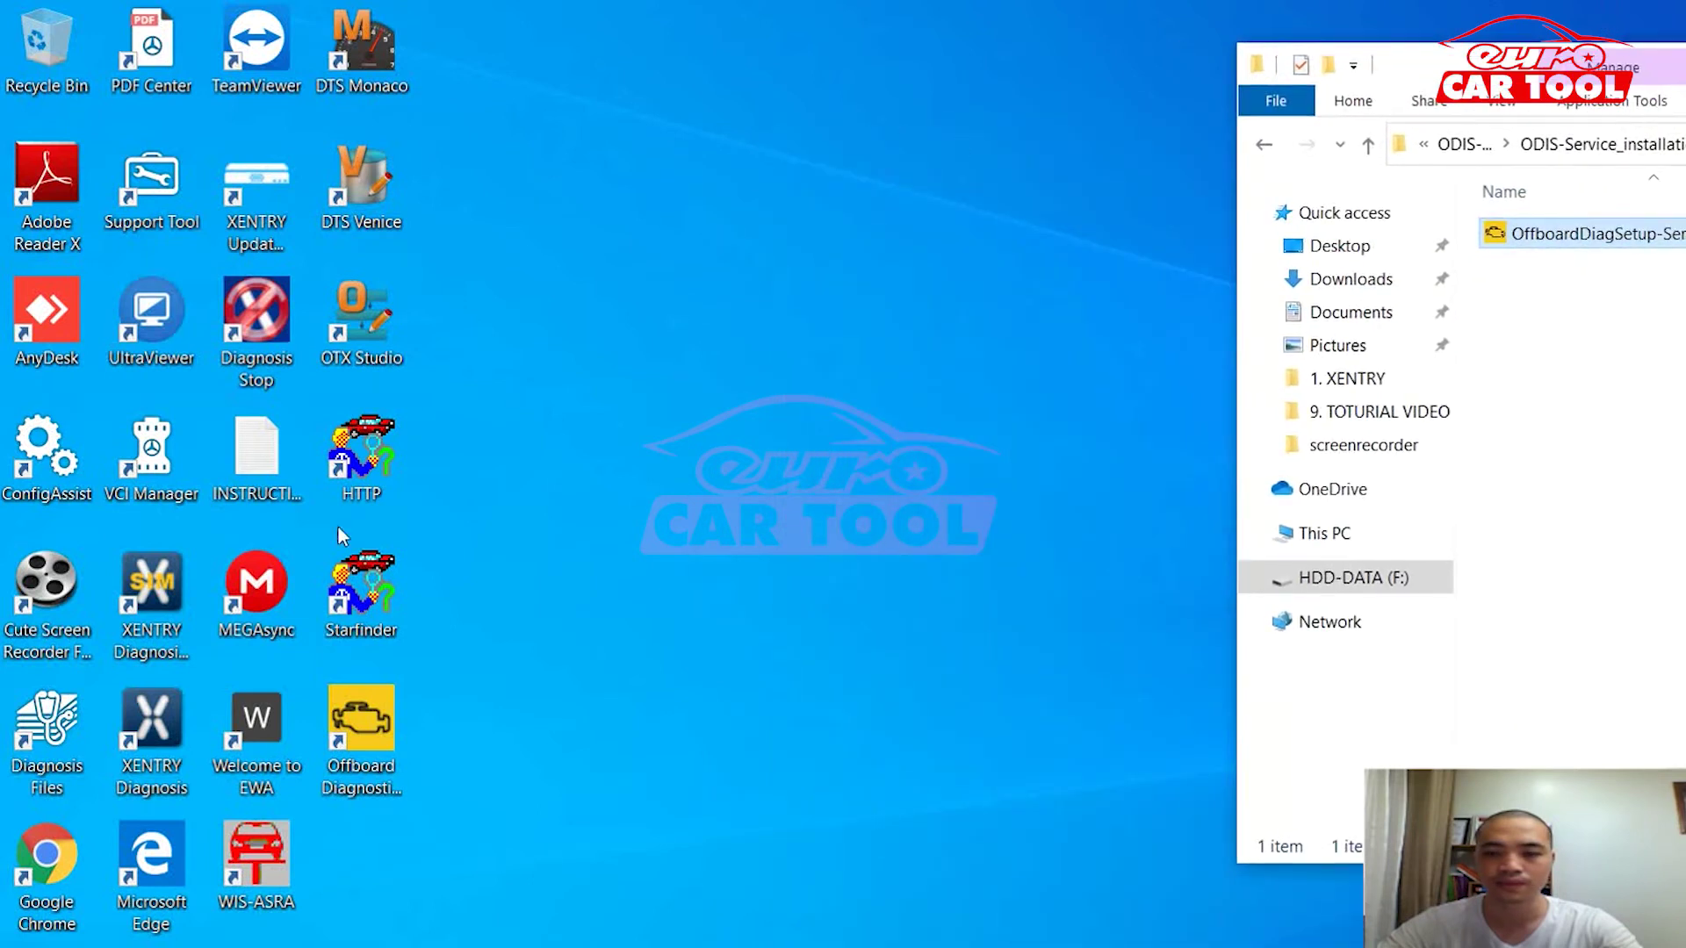
Step: Open the file location of the Offboard Diagnostic desktop shortcut
click(360, 729)
right_click(363, 722)
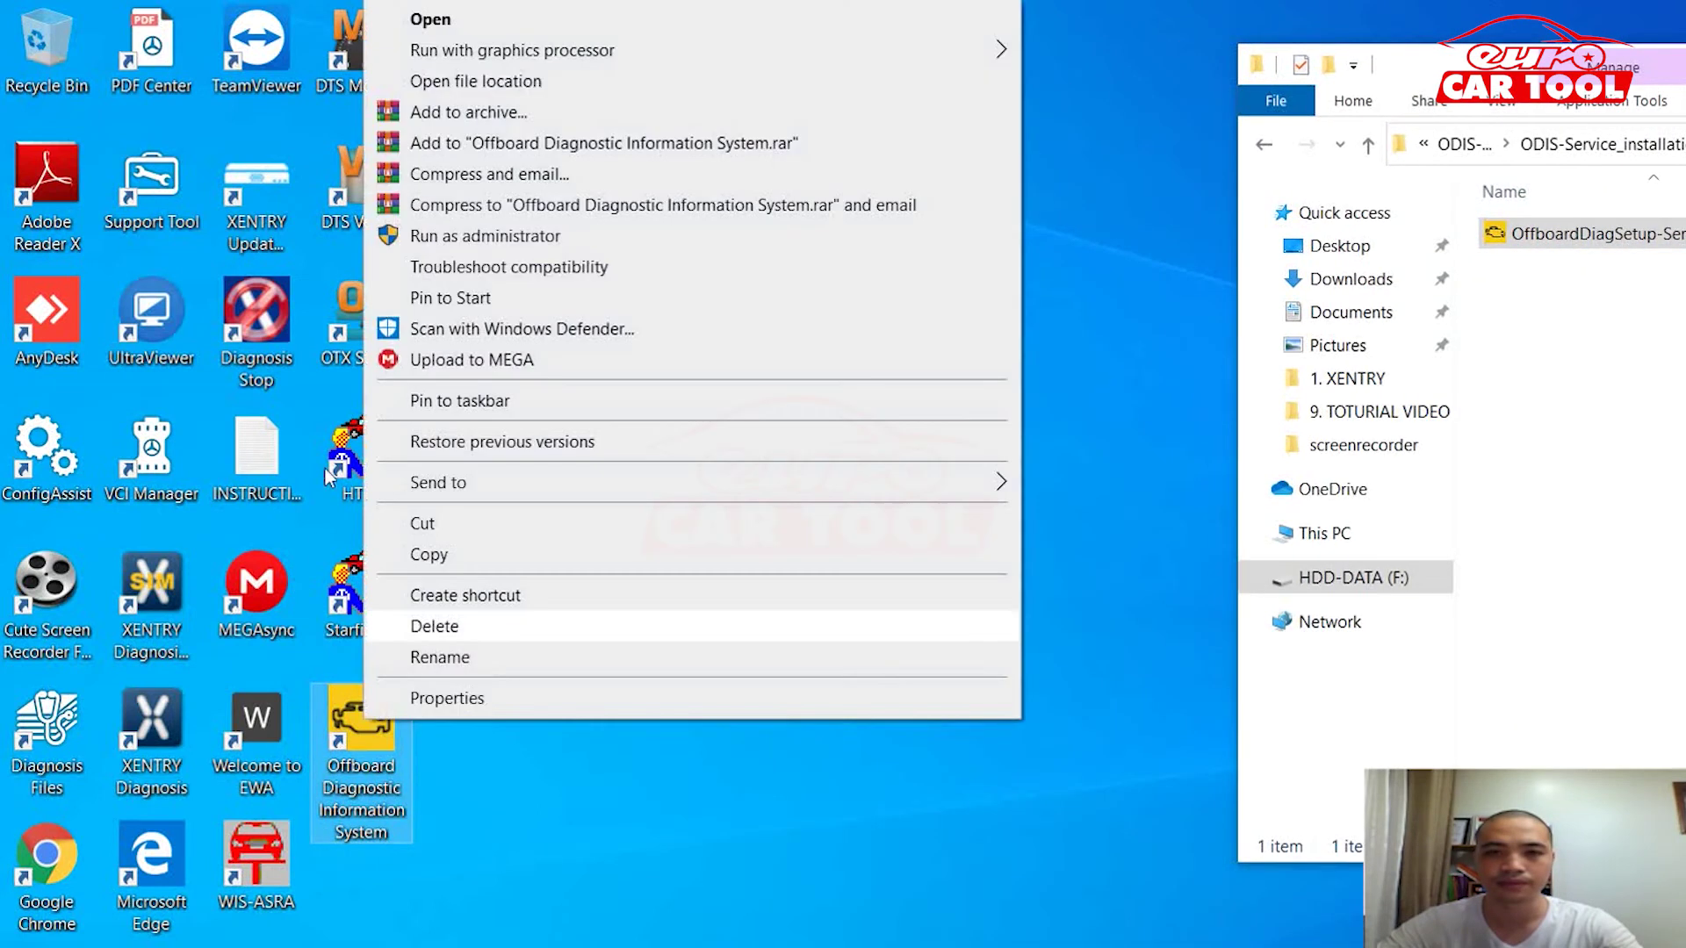
click(419, 74)
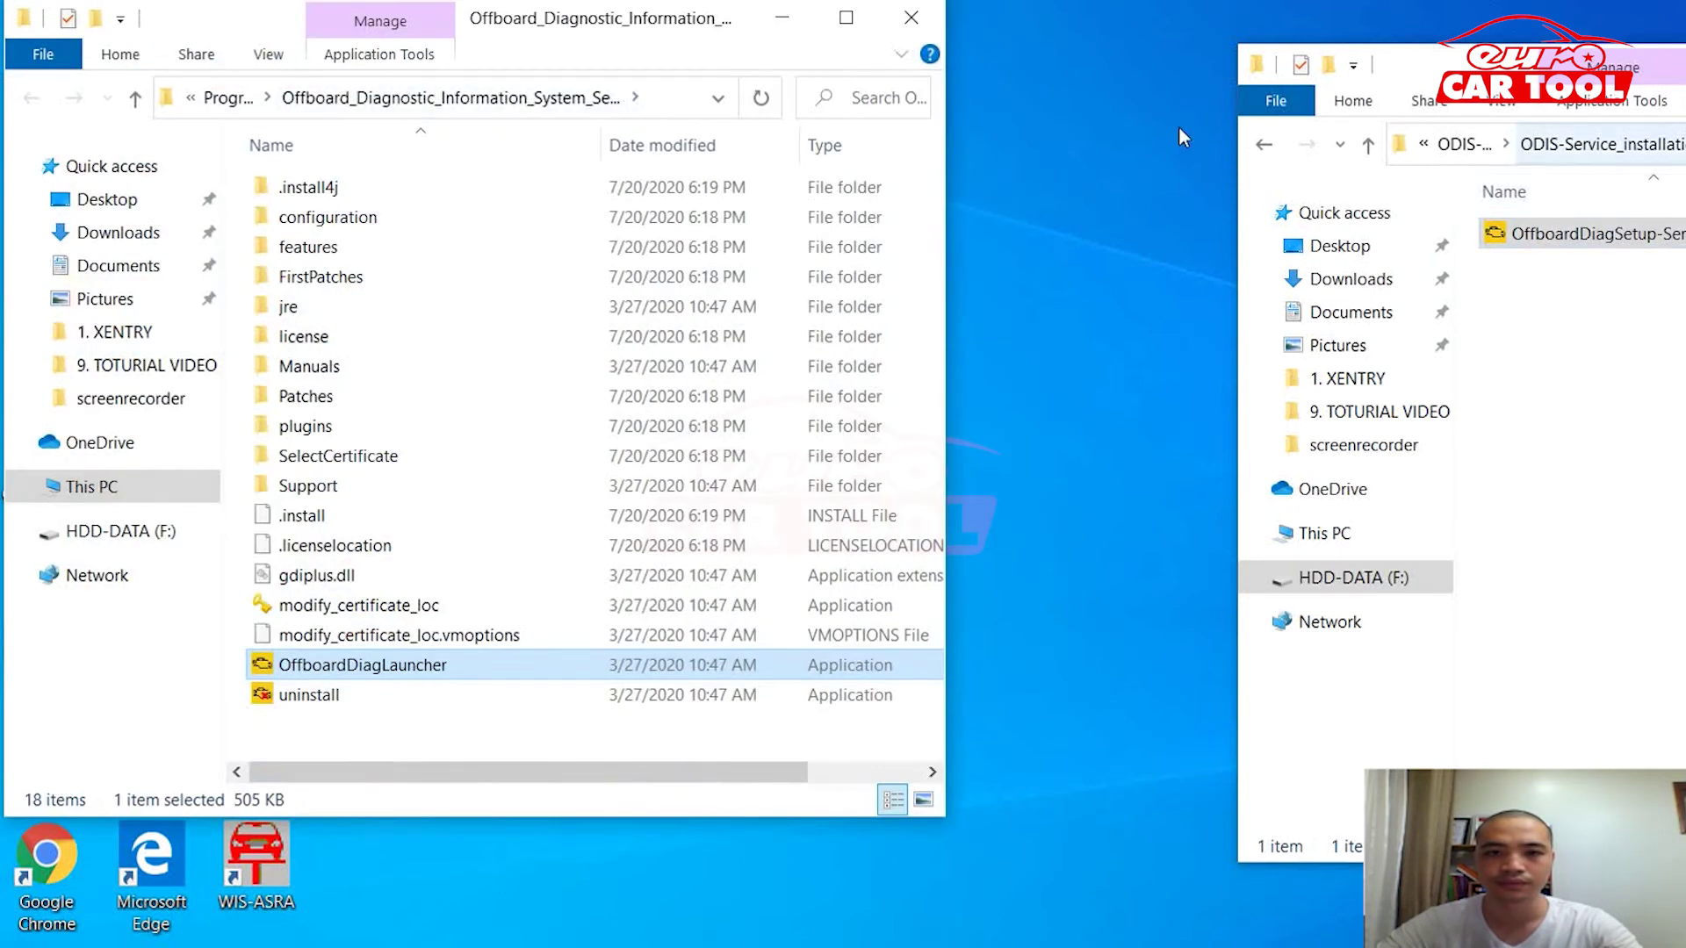
Step: Copy the plugins folder and OffboardDiagLauncher from the 2.OS_5.2.7 patch folder
key(alt+Tab)
key(BackSpace)
key(Up)
key(Return)
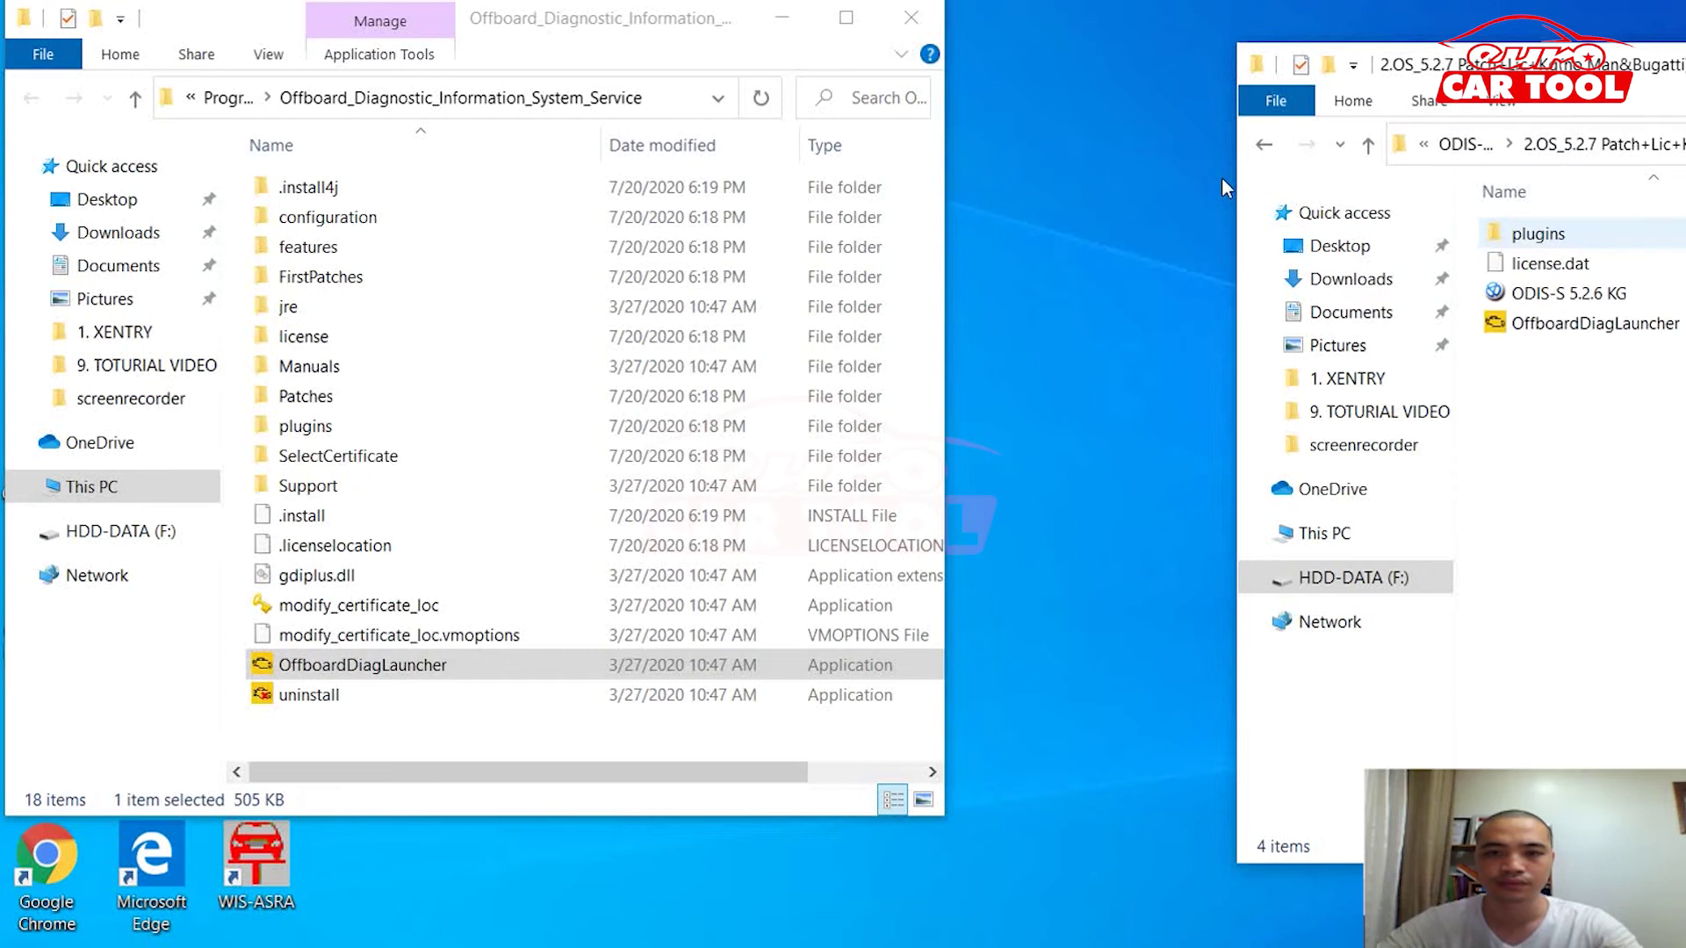
key(End)
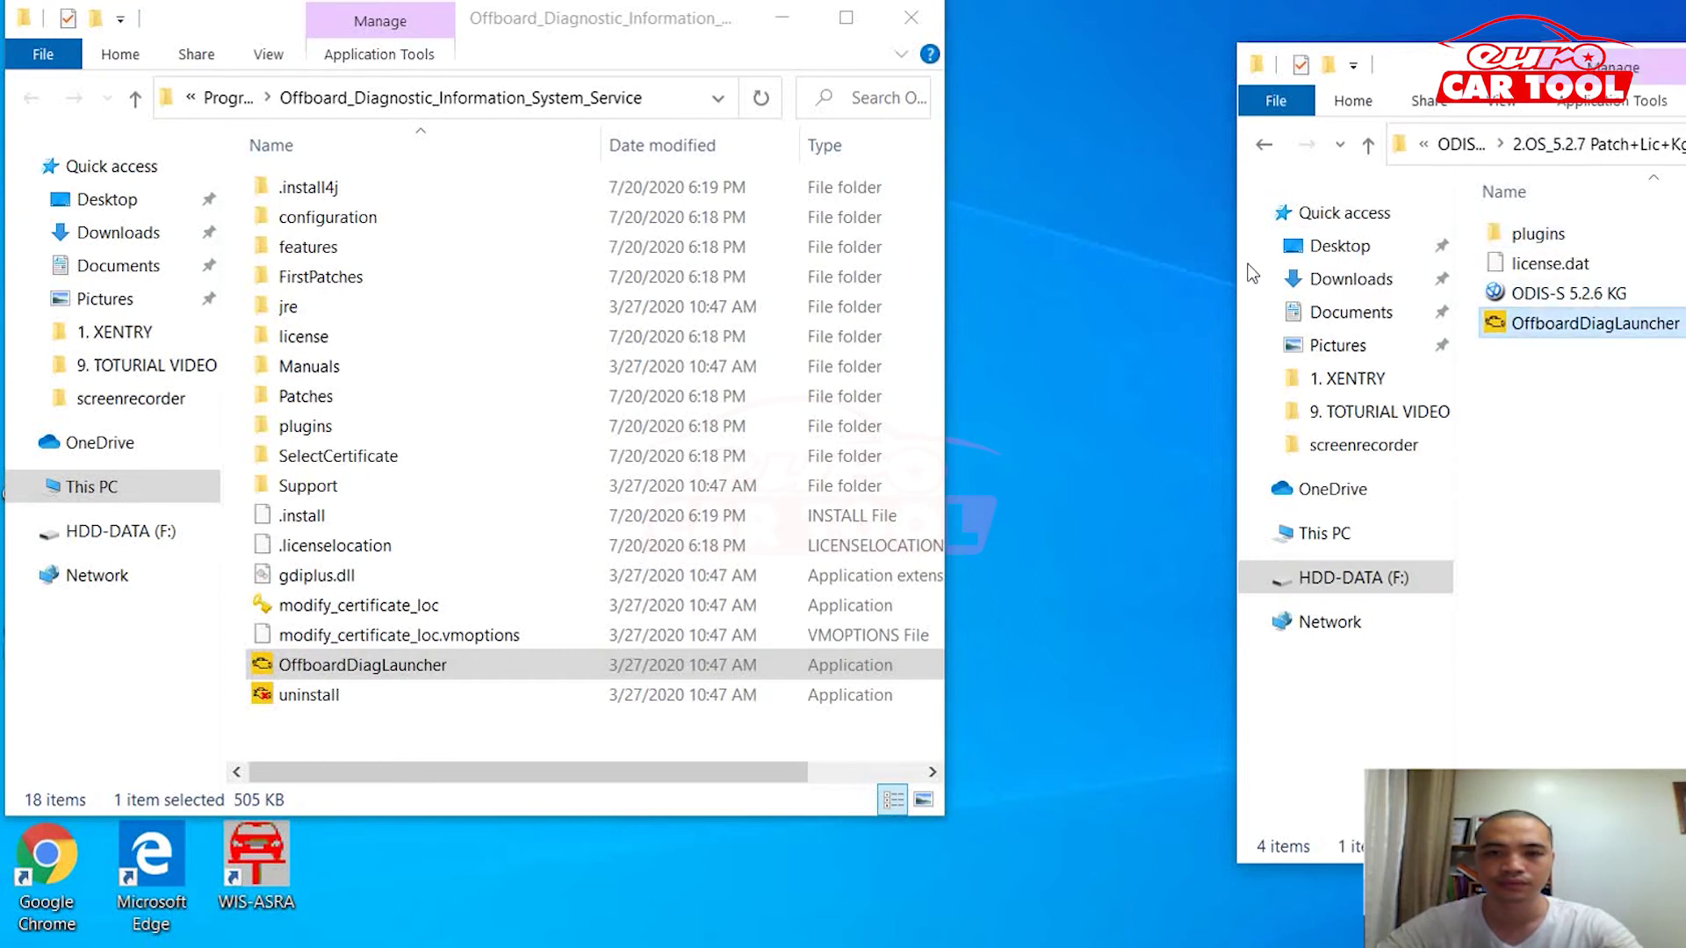
key(ctrl+Up)
key(ctrl+Up)
key(ctrl+Up)
key(ctrl+space)
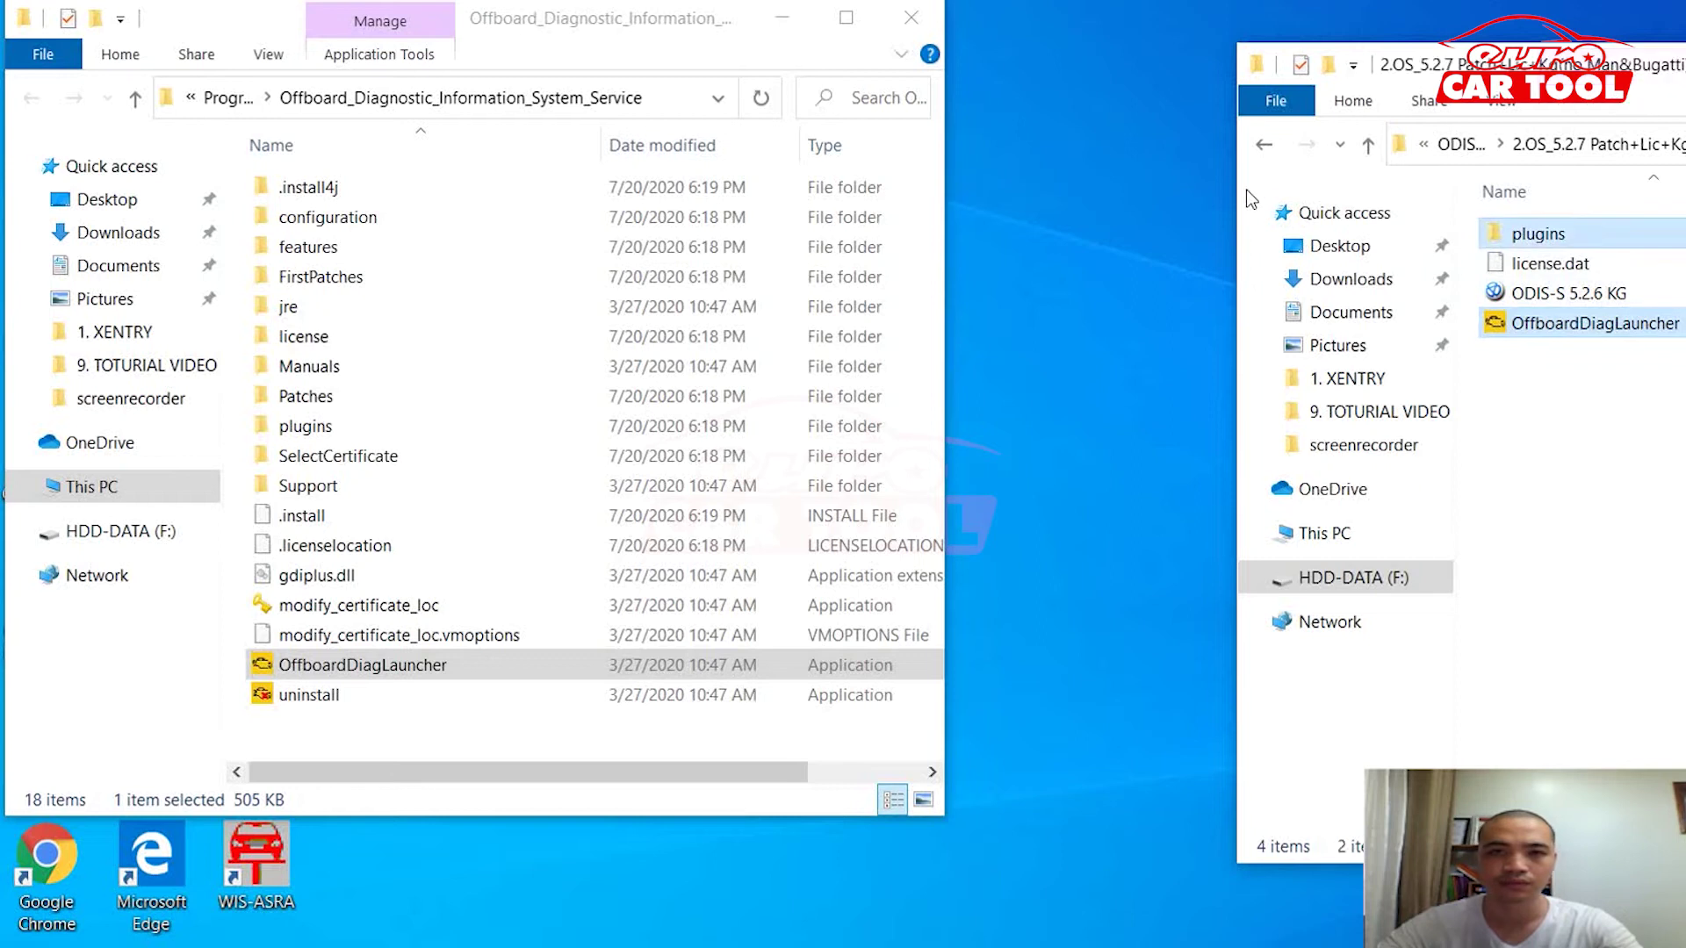
key(shift+F10)
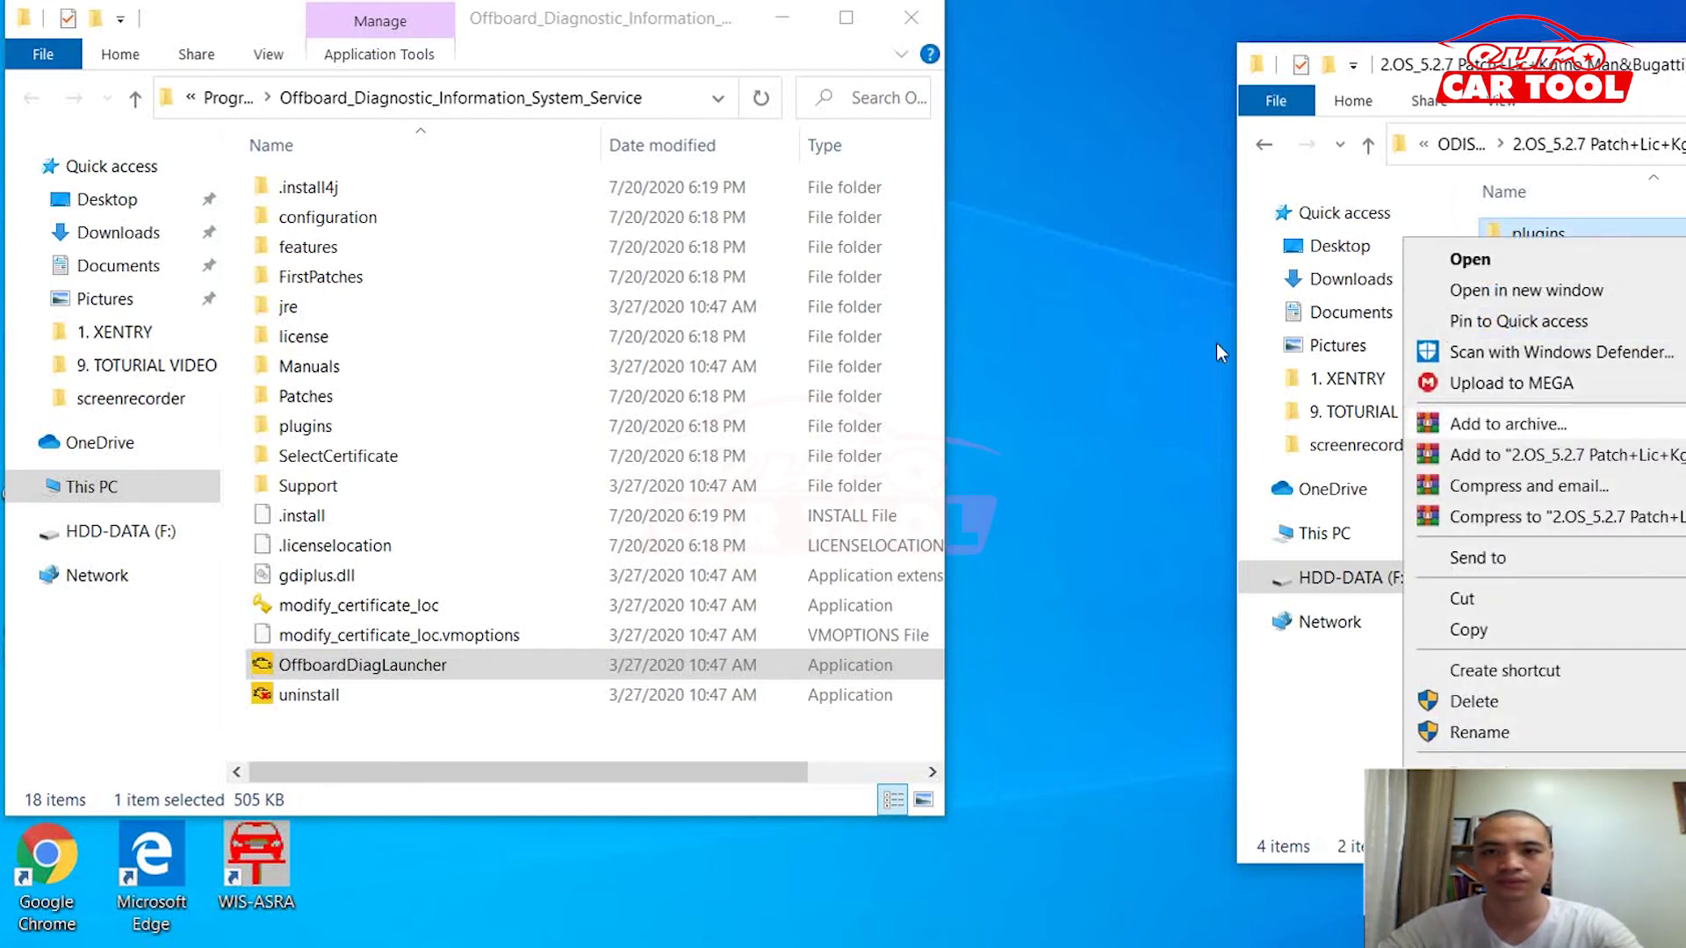
key(Down)
key(Down)
key(Return)
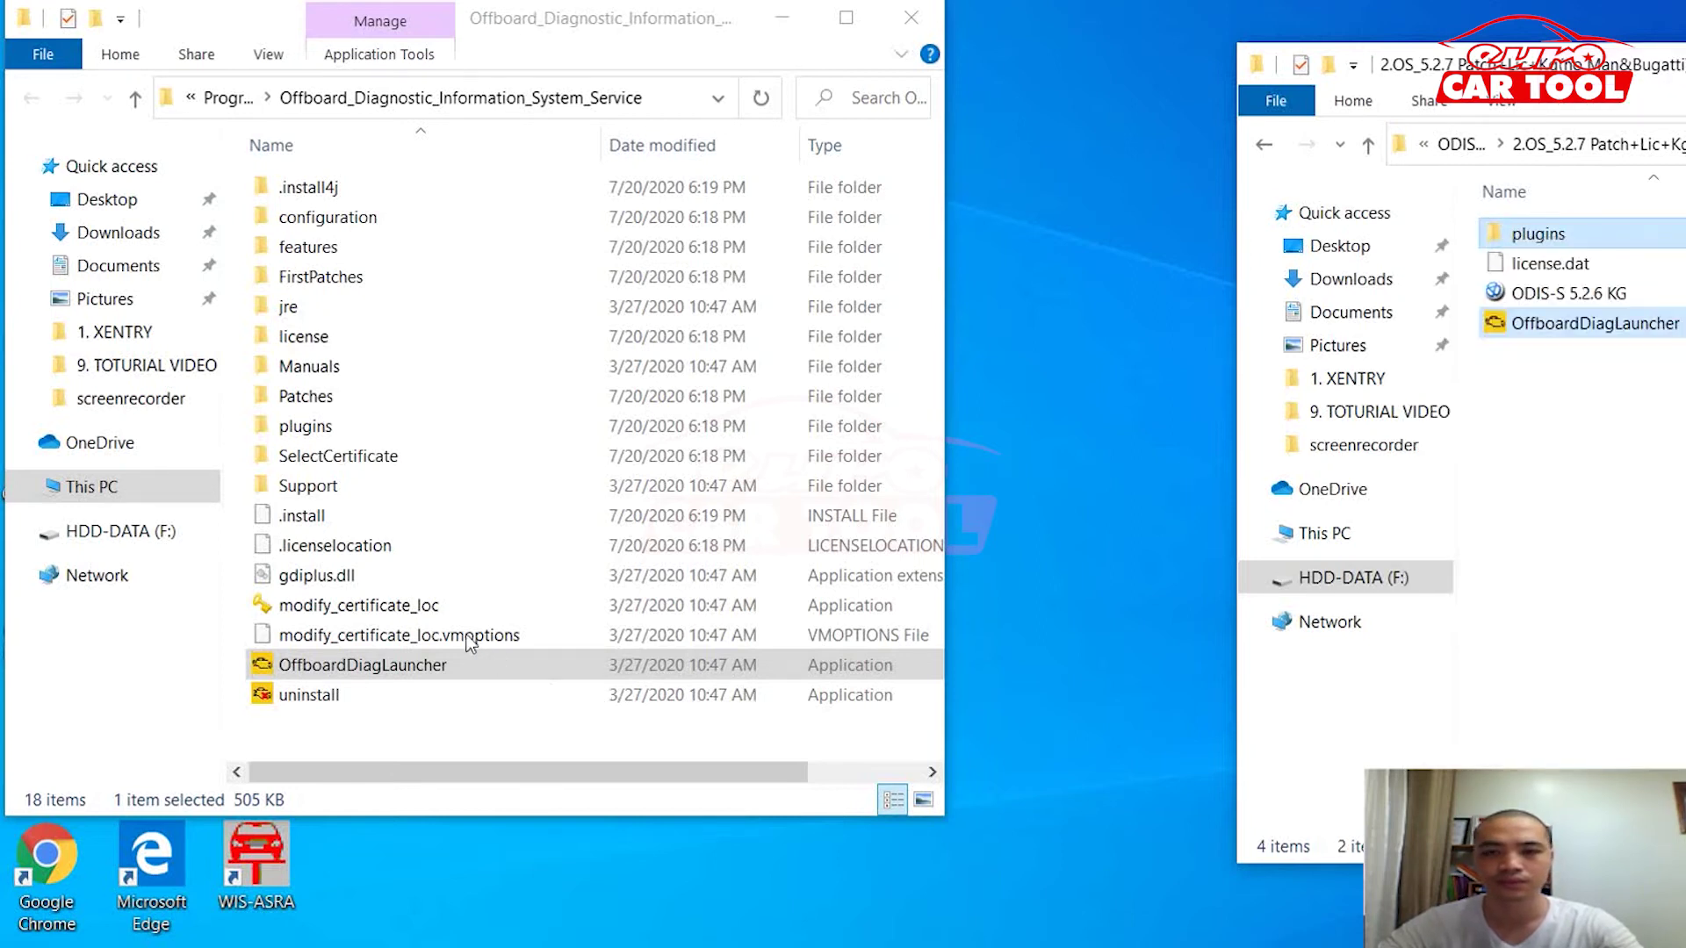
Step: Paste them into the ODIS install folder, replacing existing files, then close that window
click(422, 592)
key(shift+F10)
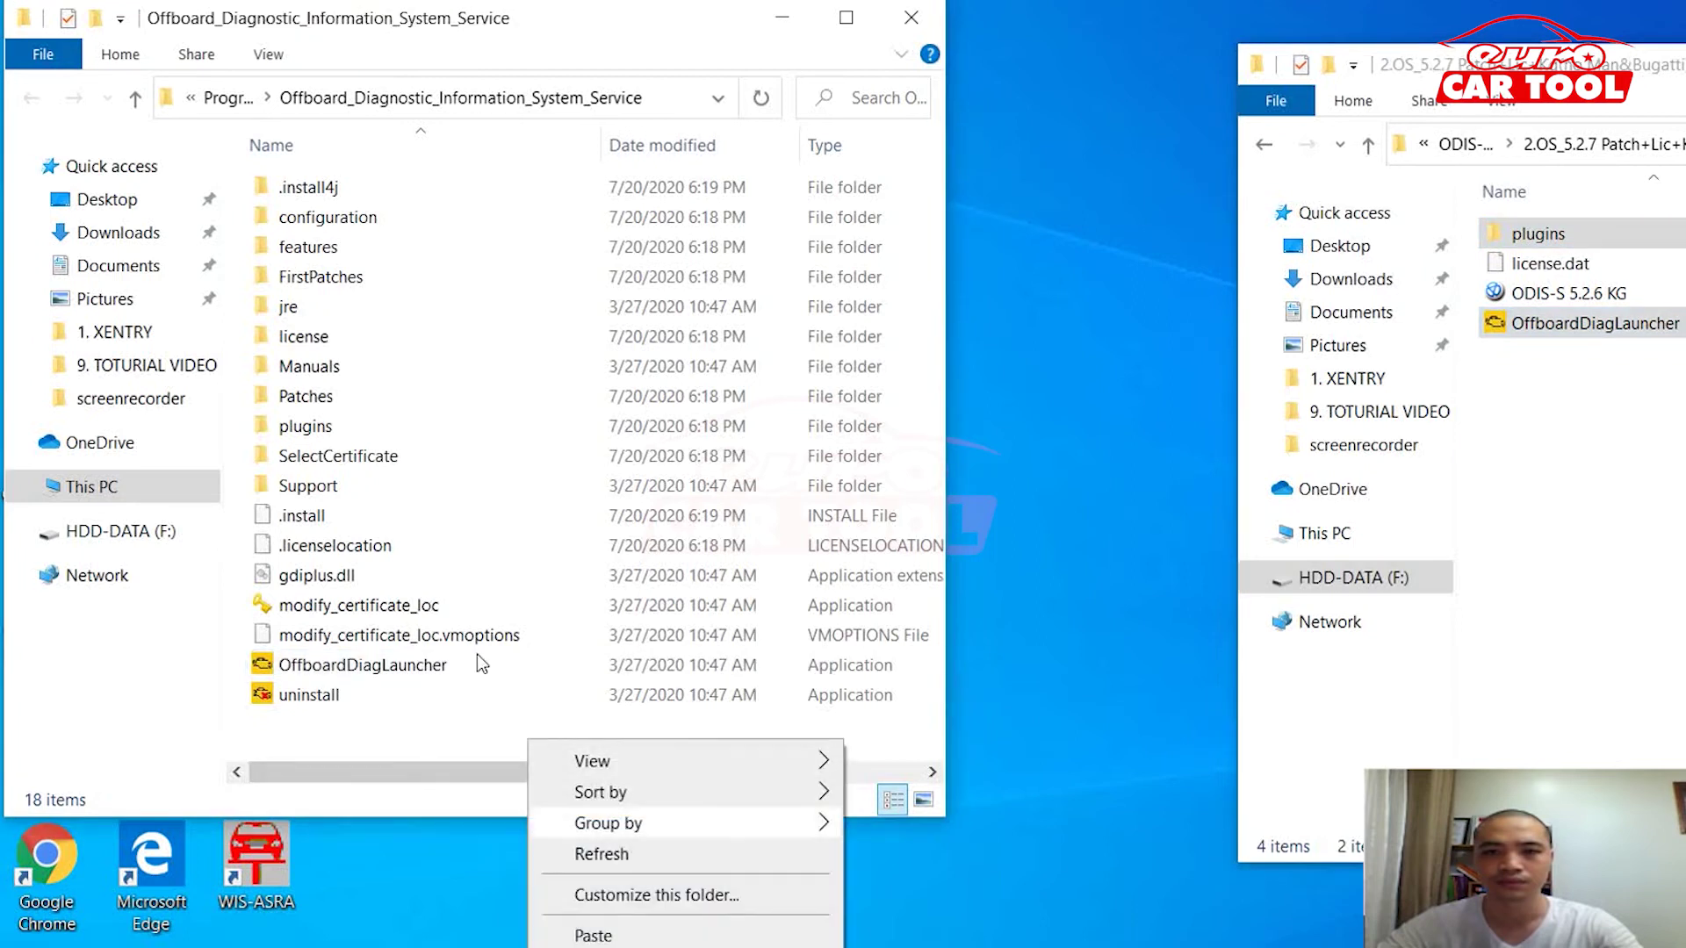
key(Up)
key(Return)
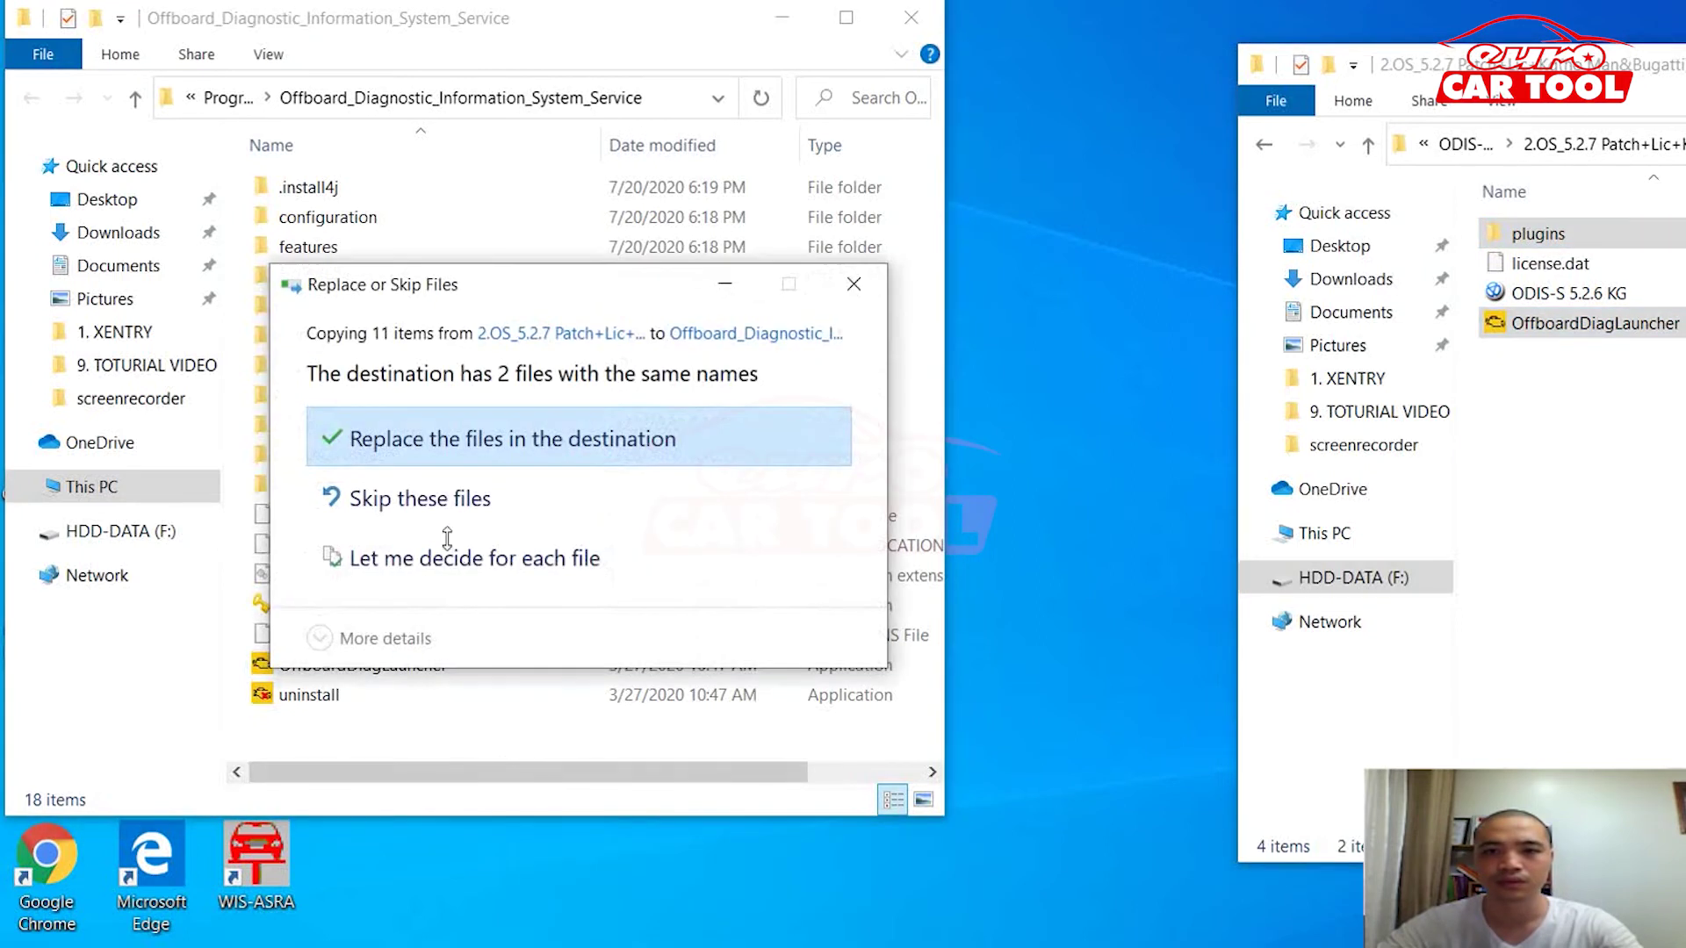
key(Return)
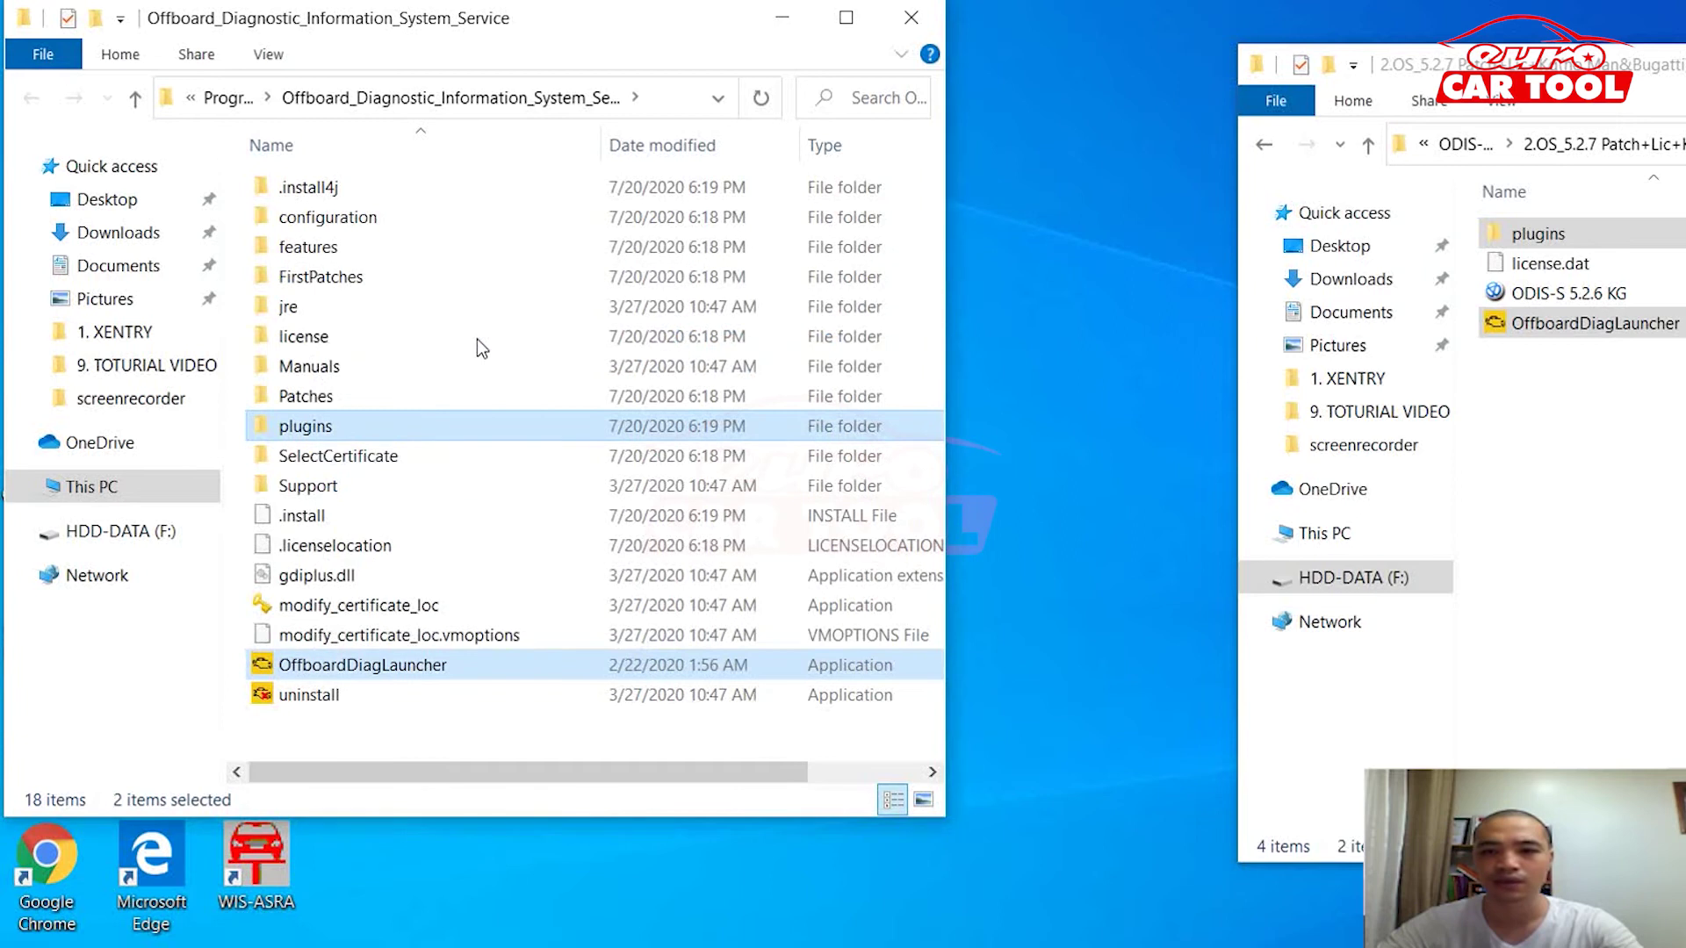
click(782, 17)
Step: Launch Offboard Diagnostic from its desktop shortcut as administrator
click(361, 728)
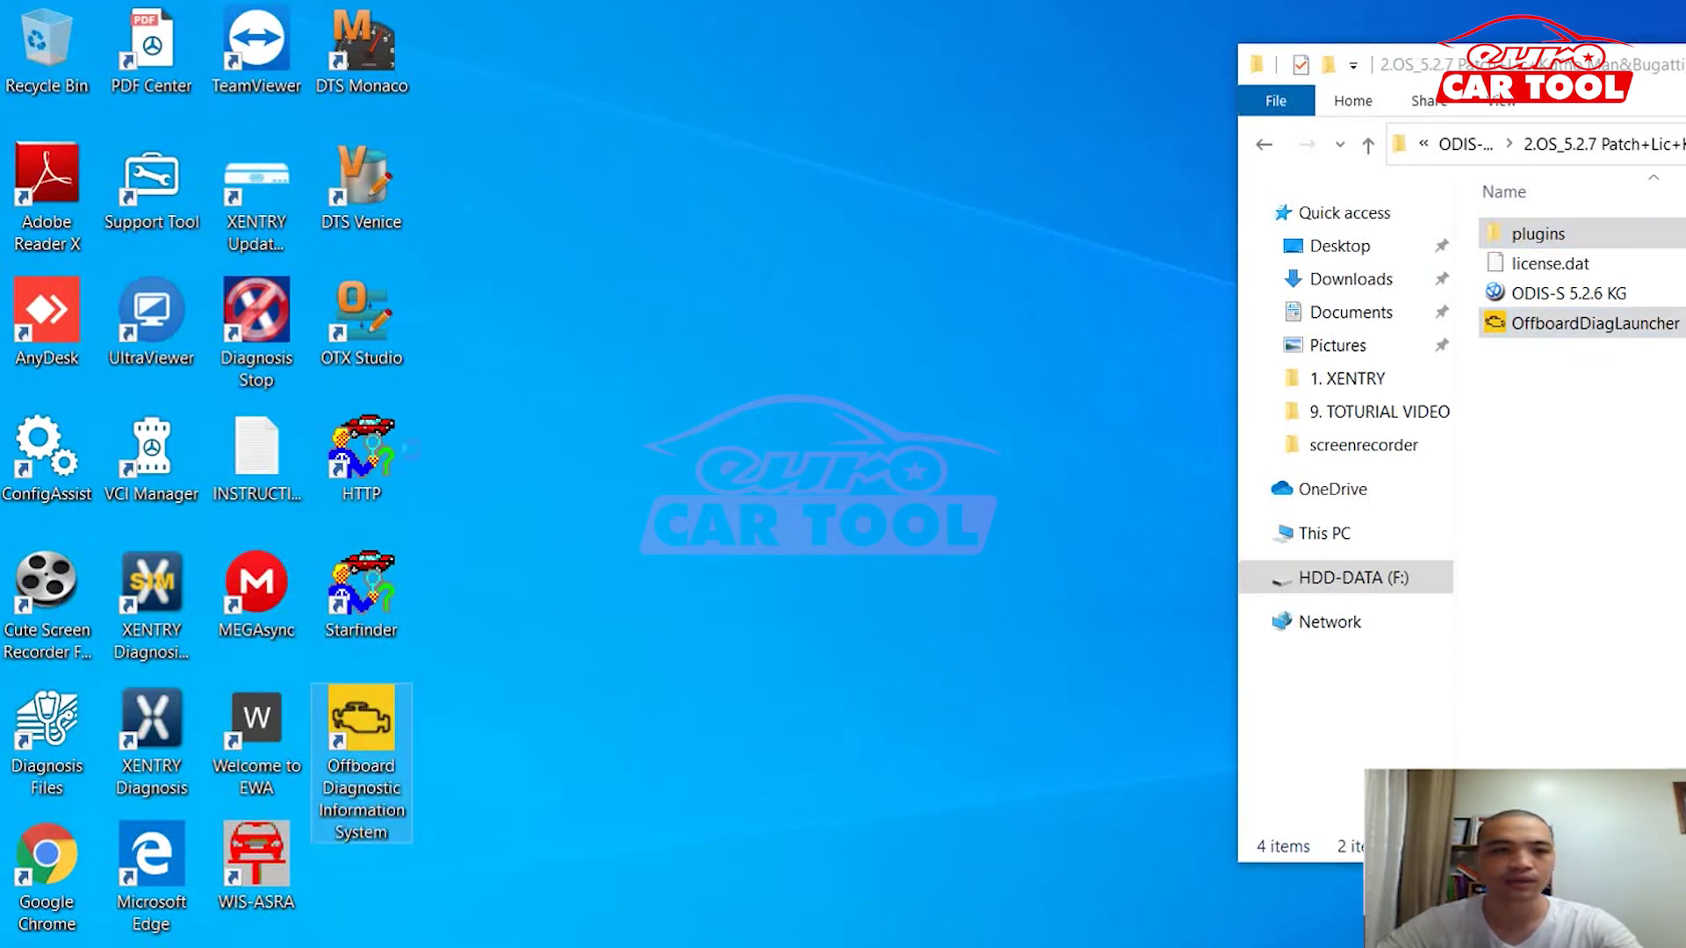
key(shift+F10)
key(Down)
key(Down)
key(Return)
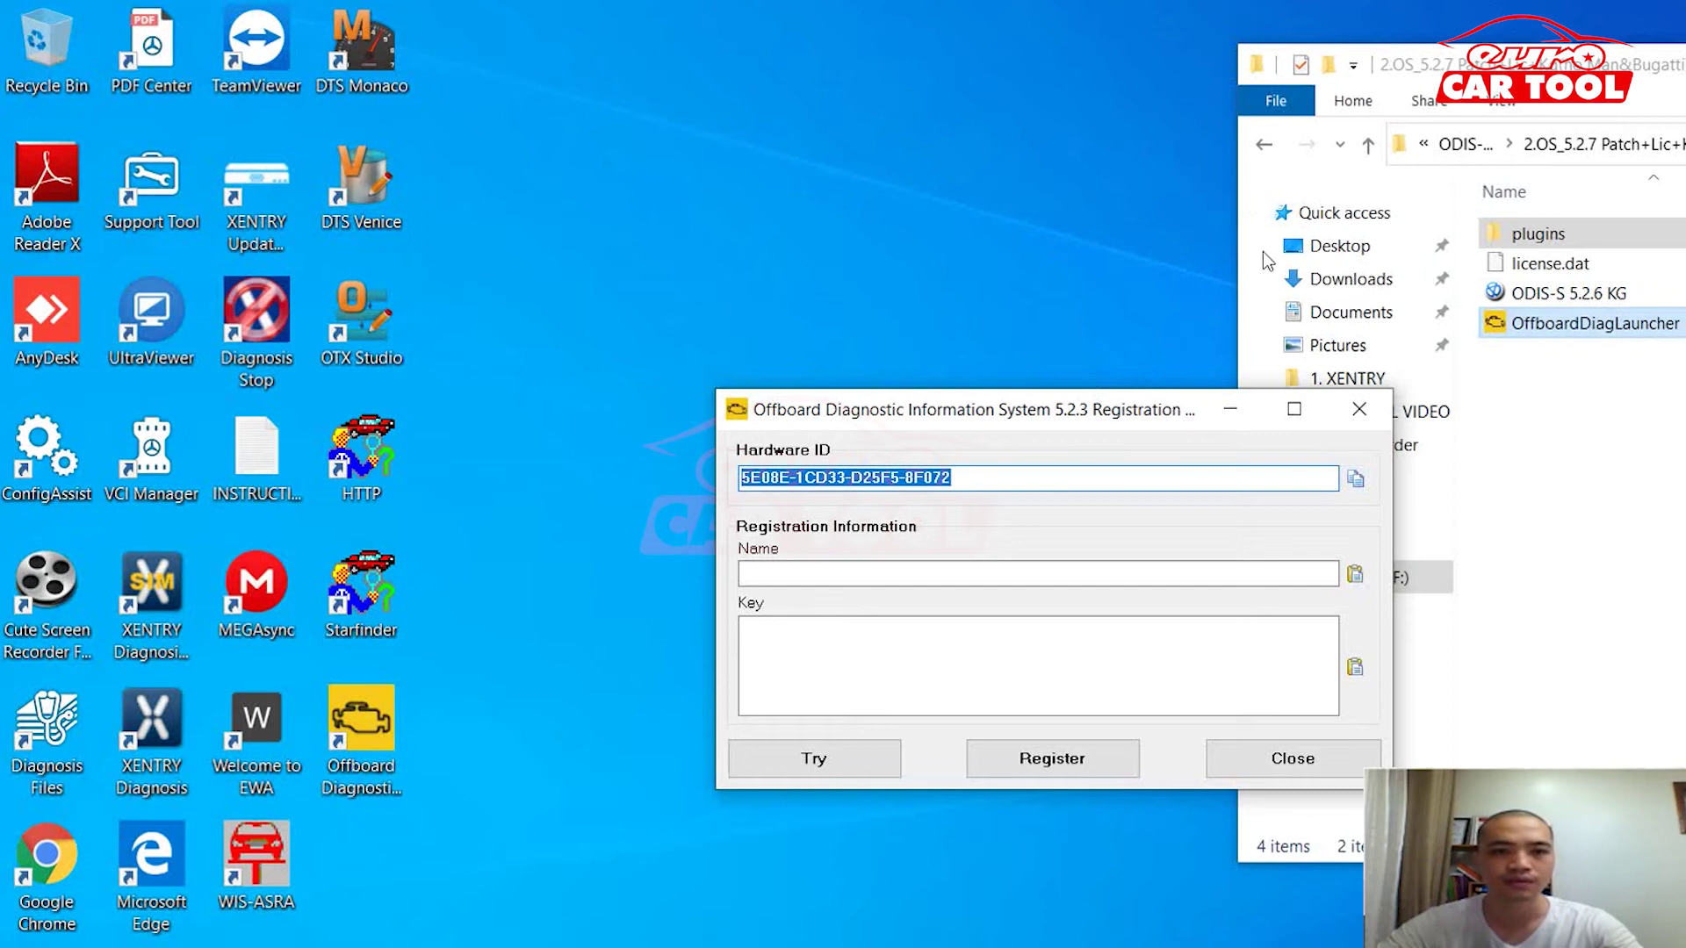
Step: Run the ODIS-S 5.2.6 KG key generator and generate a key from the pasted hardware ID
click(1258, 225)
key(Up)
key(Return)
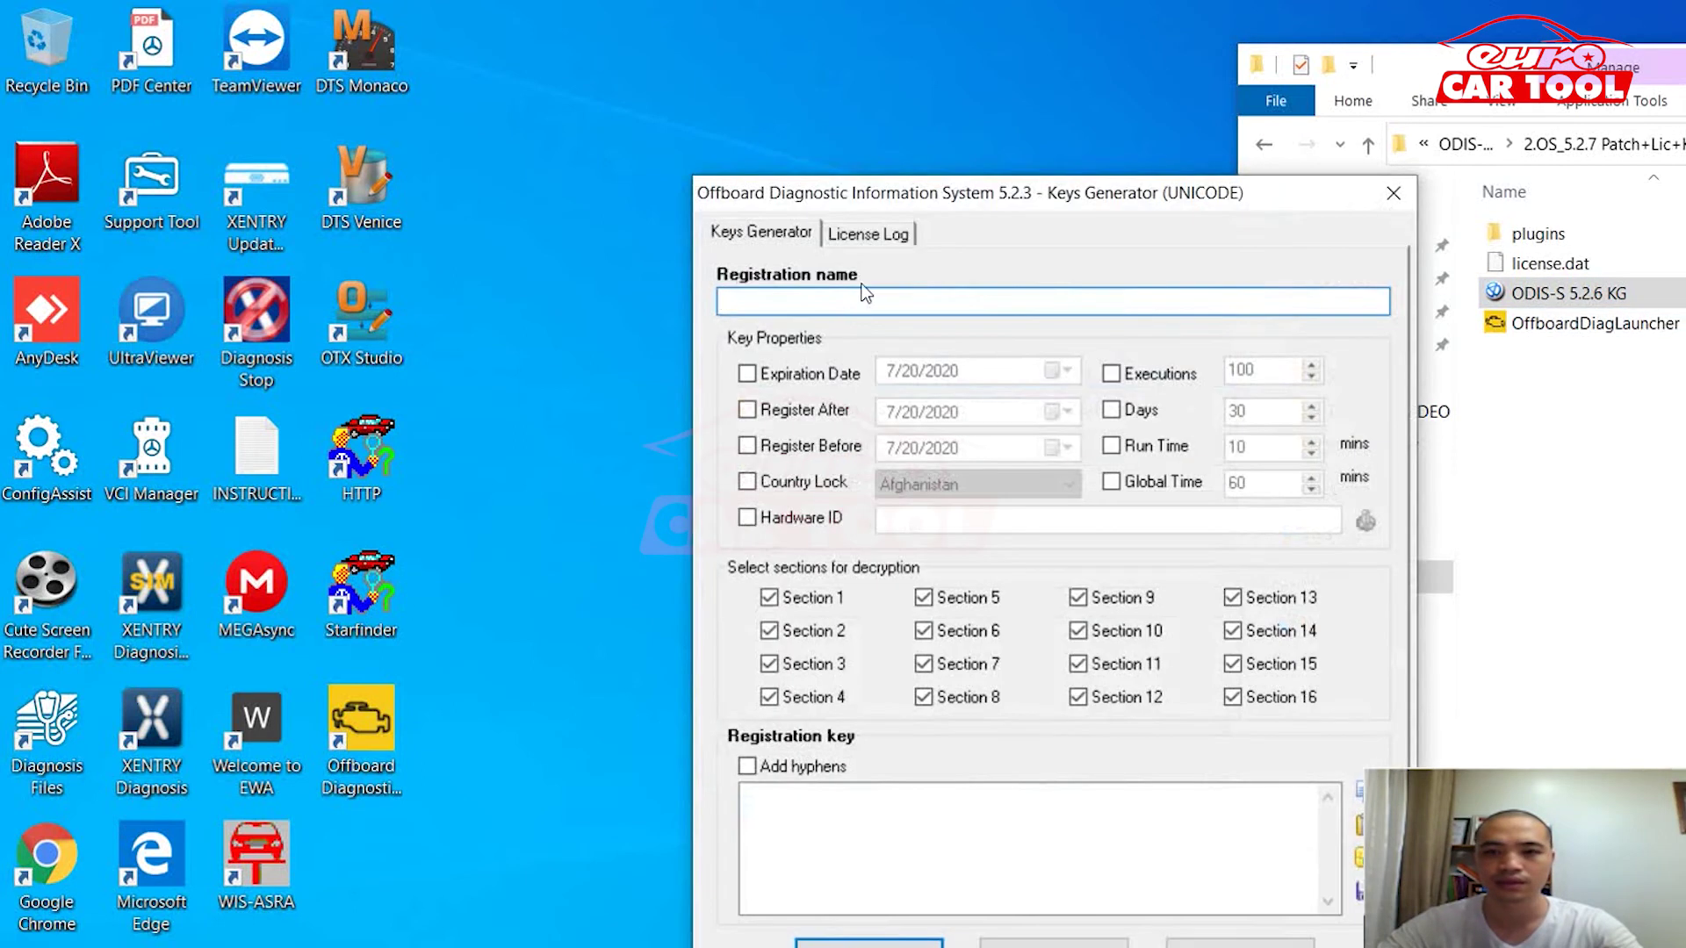
drag(871, 146, 1340, 128)
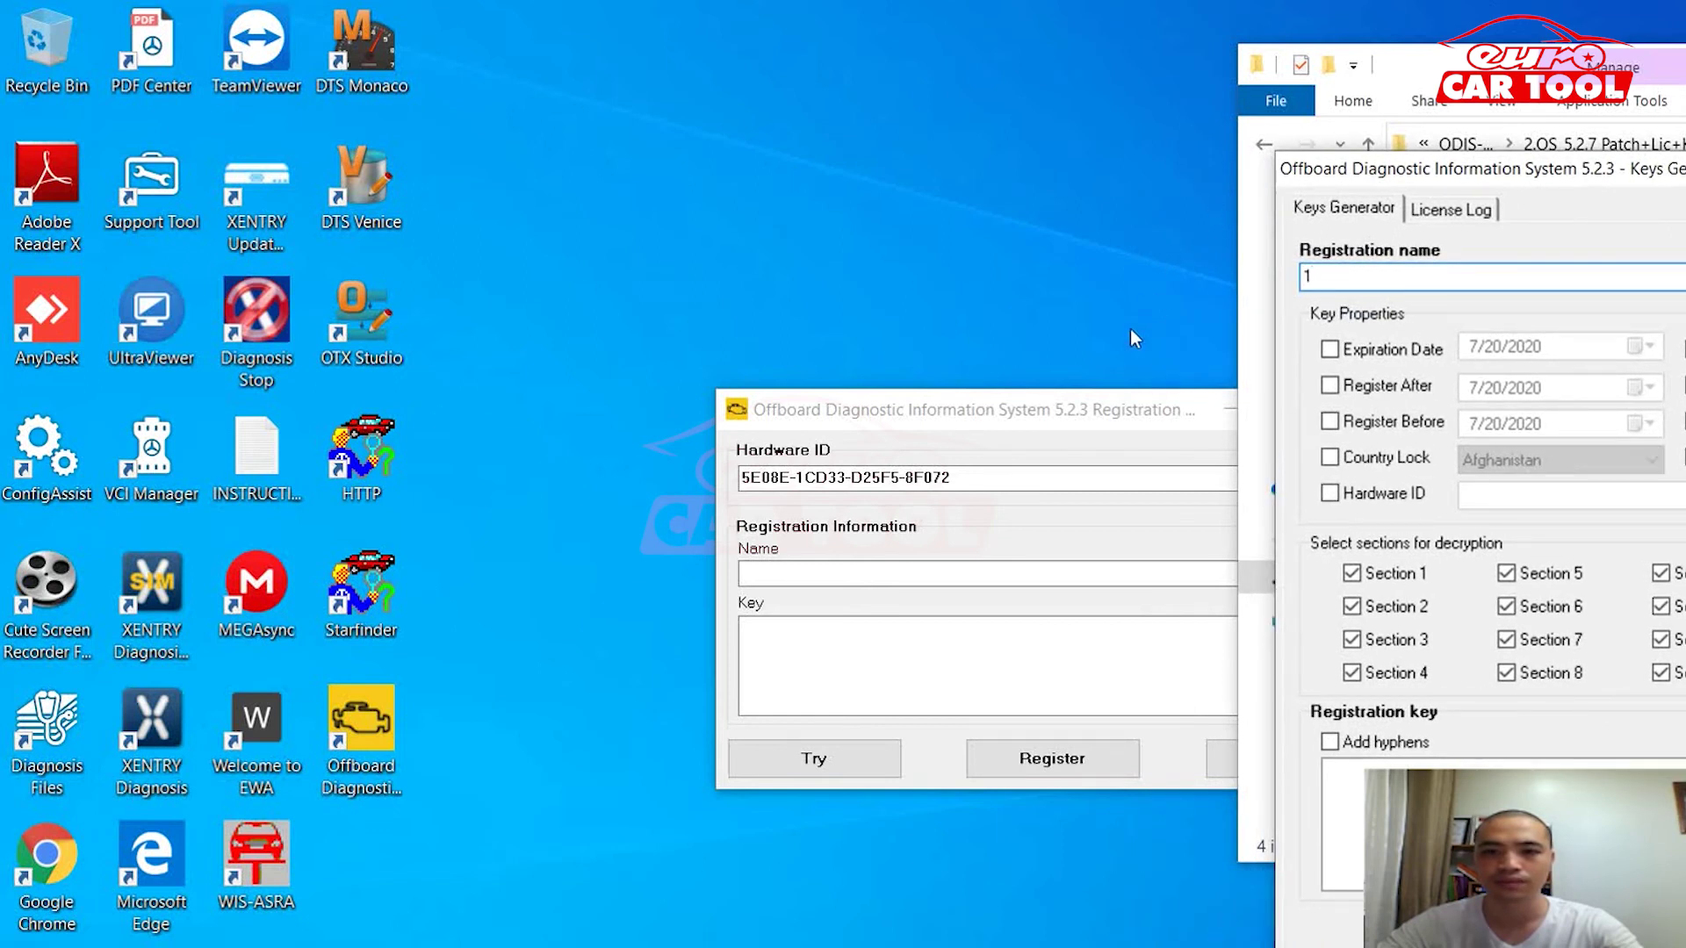
key(alt+h)
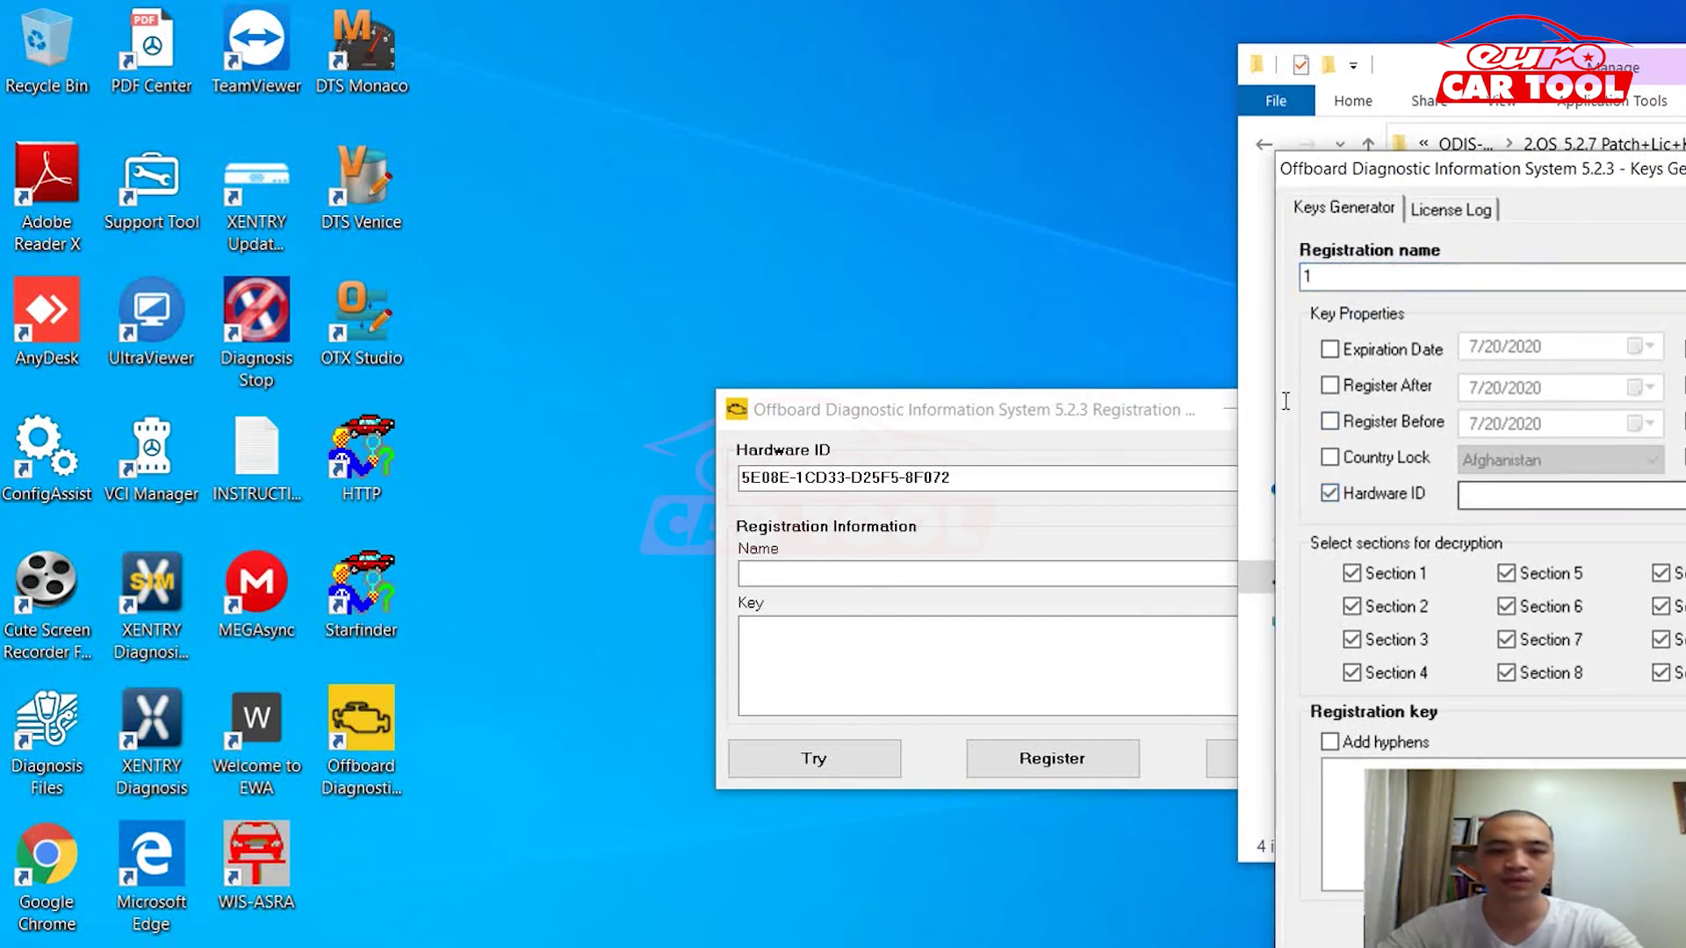
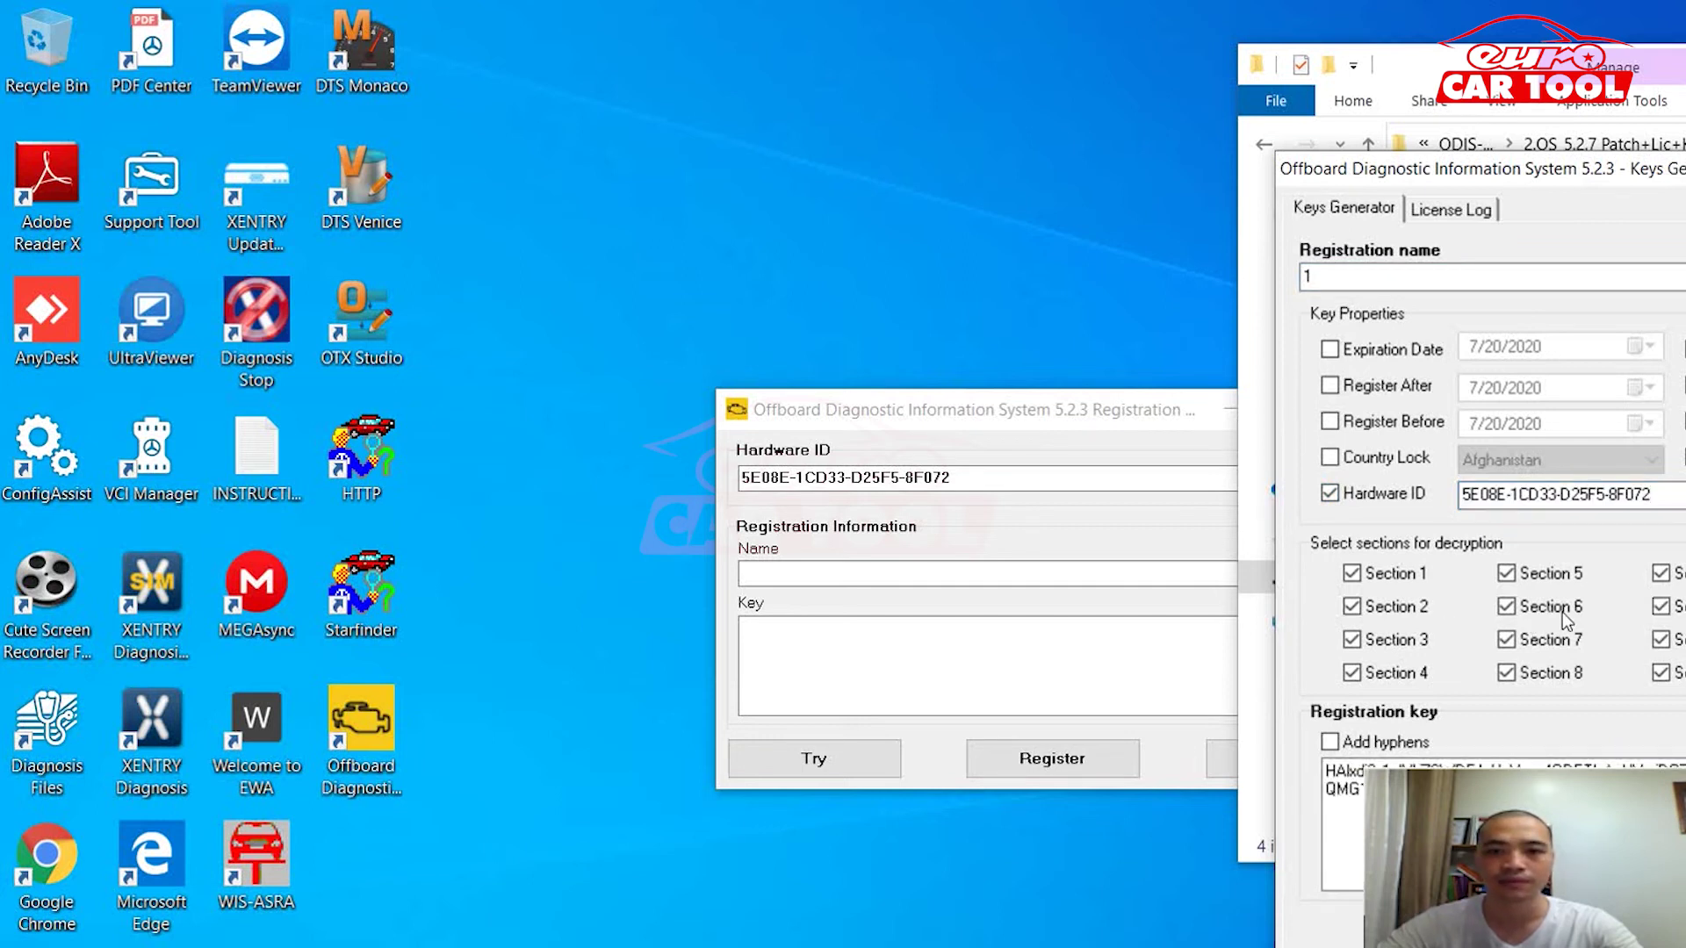
Step: Paste the generated key into the registration dialog under name 1 and register
click(852, 465)
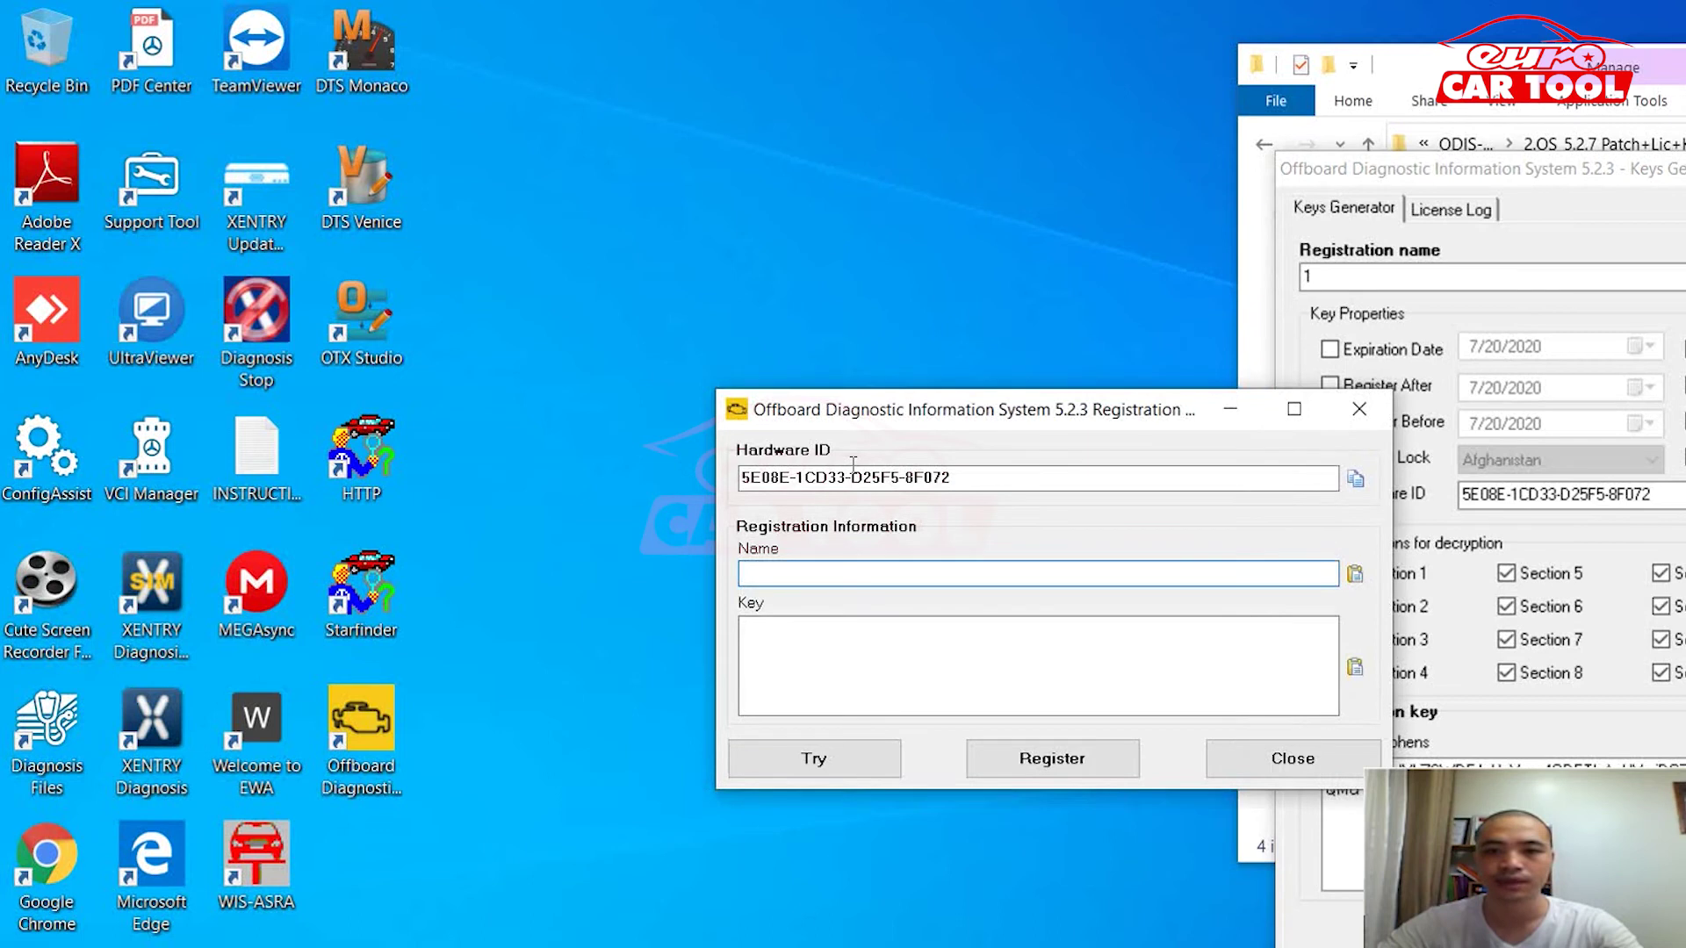
right_click(1126, 656)
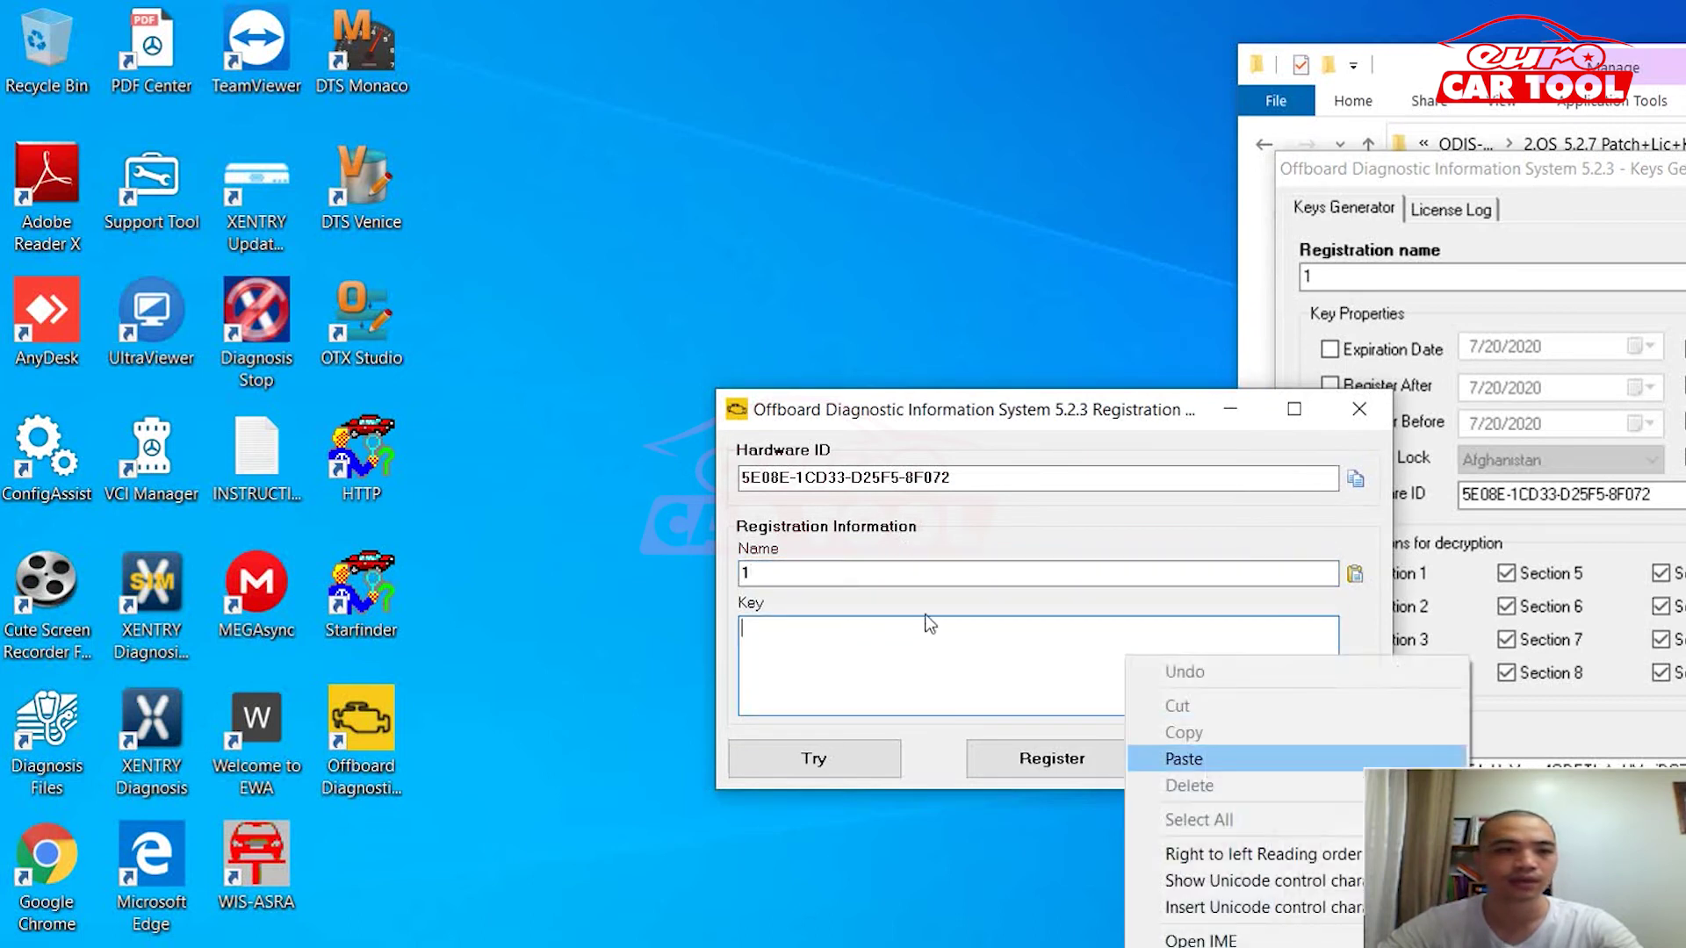
key(Return)
key(Return)
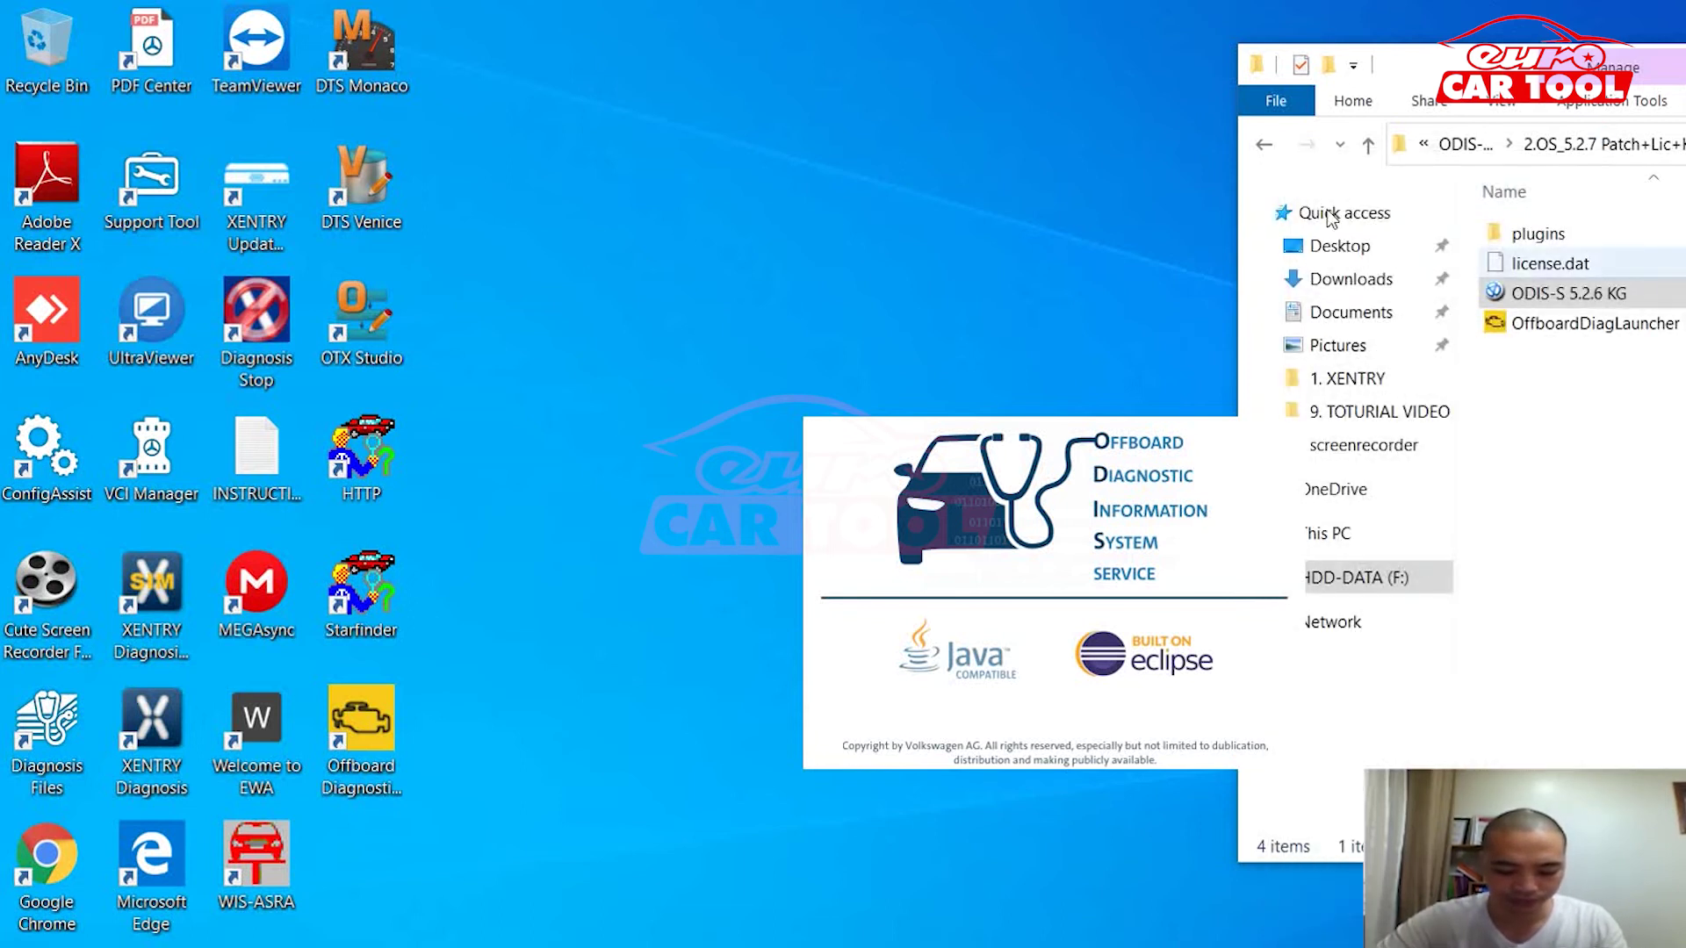
Step: Extract the ODIS-Service installation archive, declining to replace already extracted files
key(alt+Left)
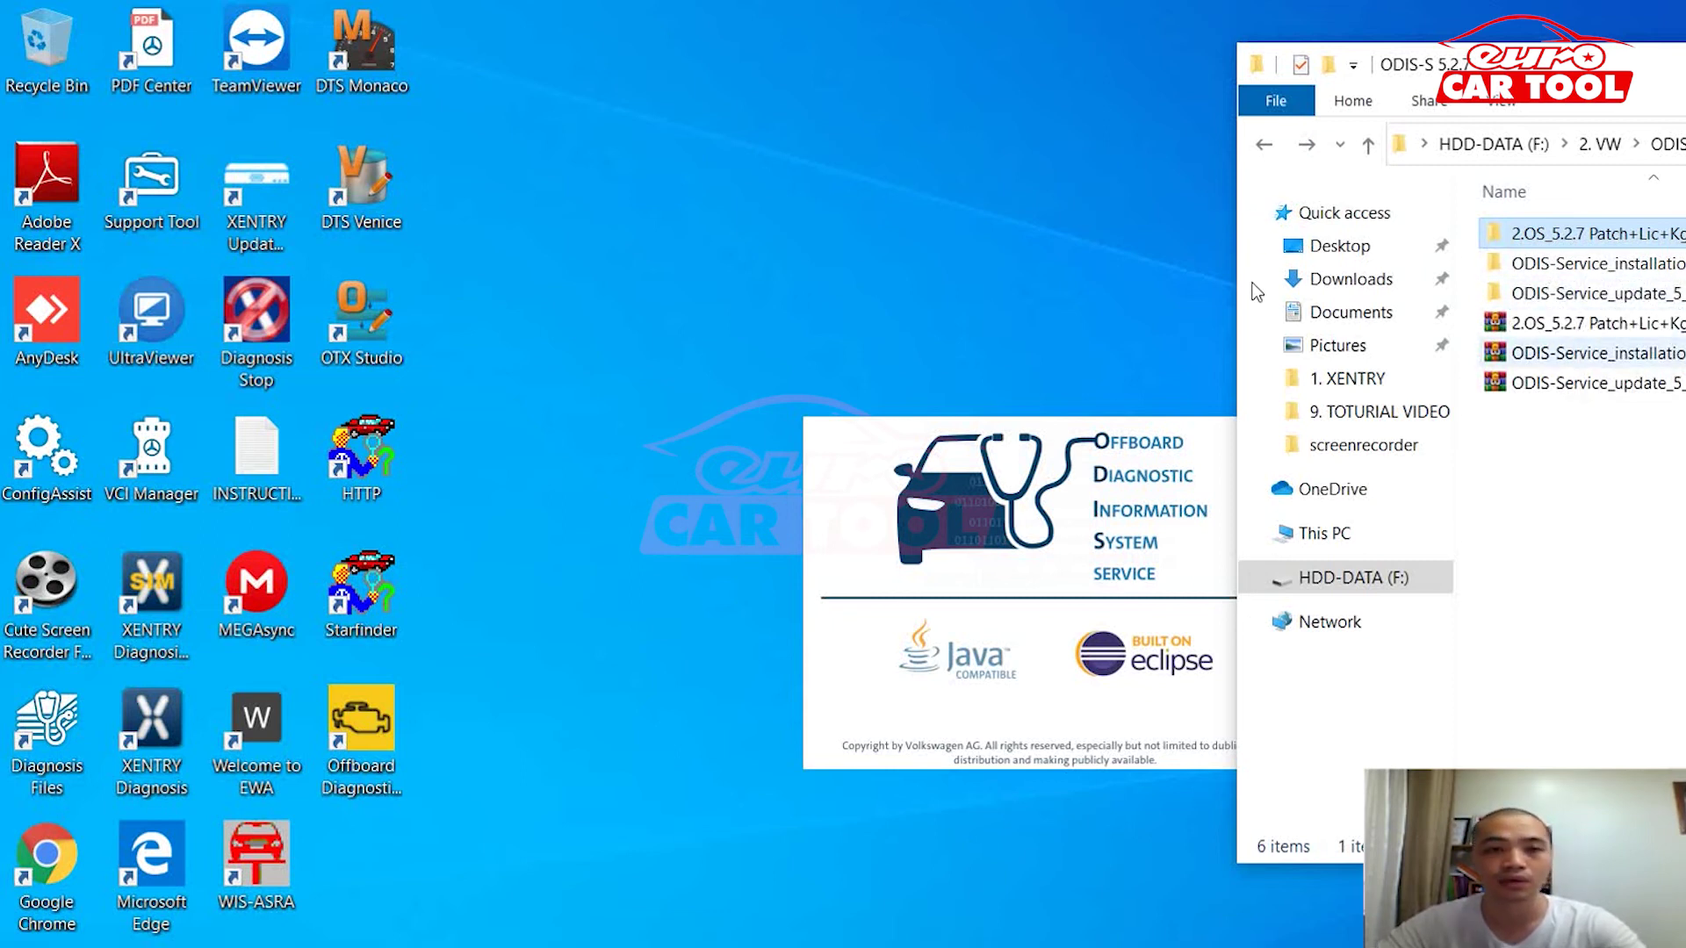
key(Down)
key(Down)
key(Down)
key(Down)
key(shift+F10)
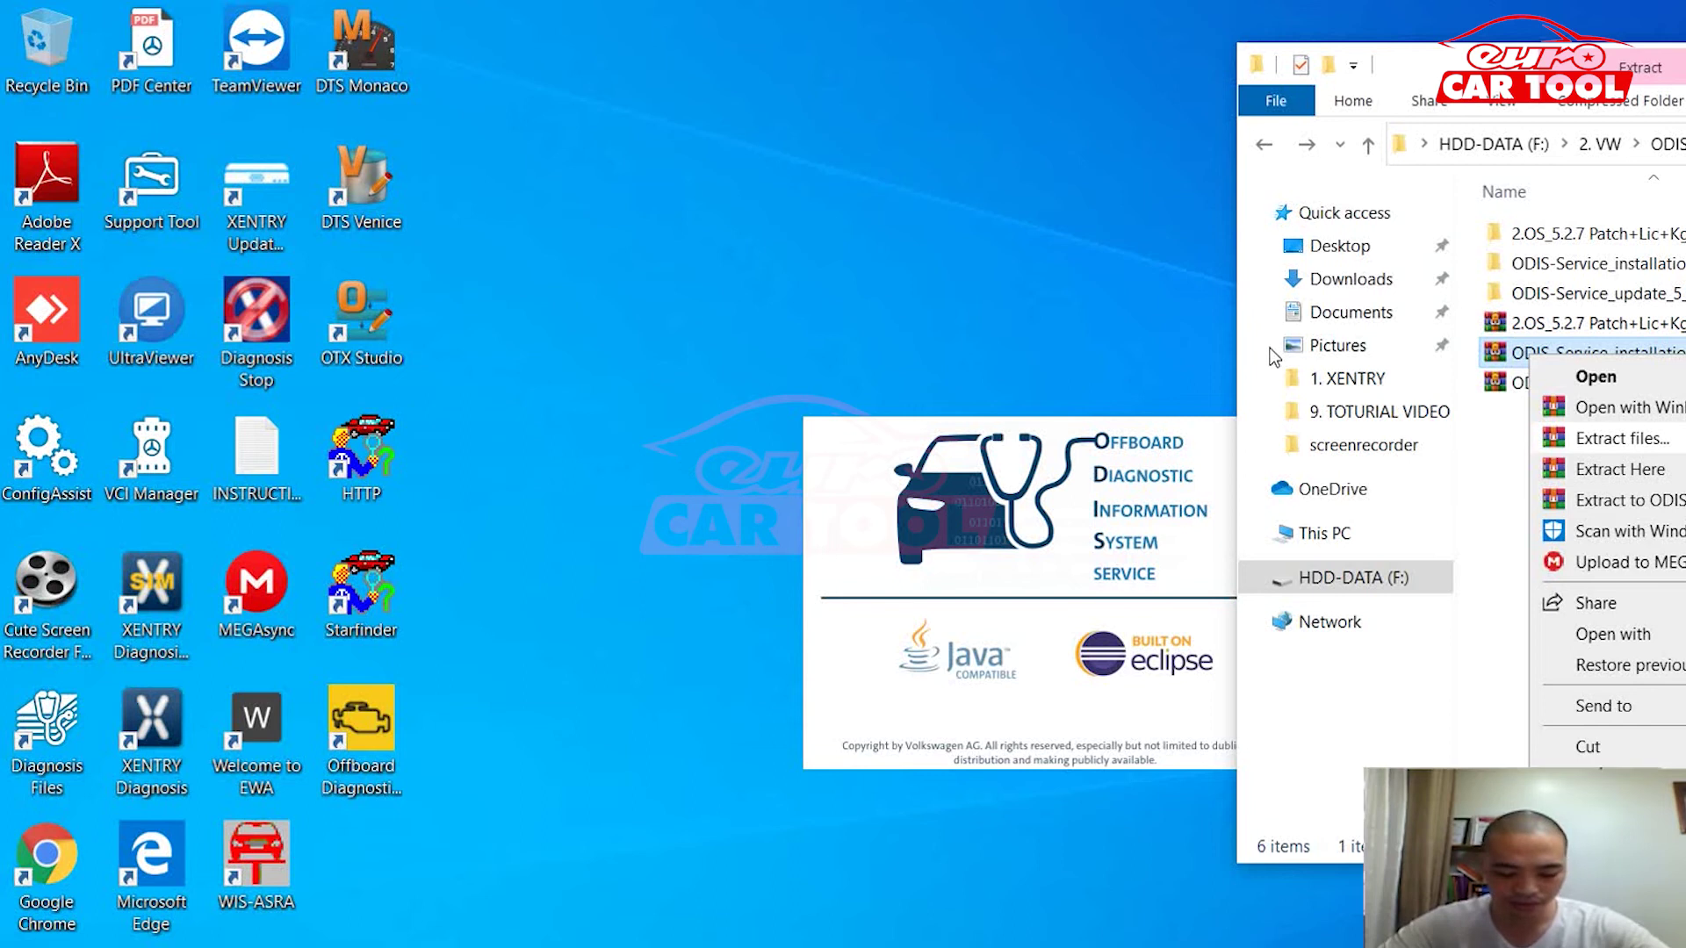
key(Down)
key(Down)
key(Down)
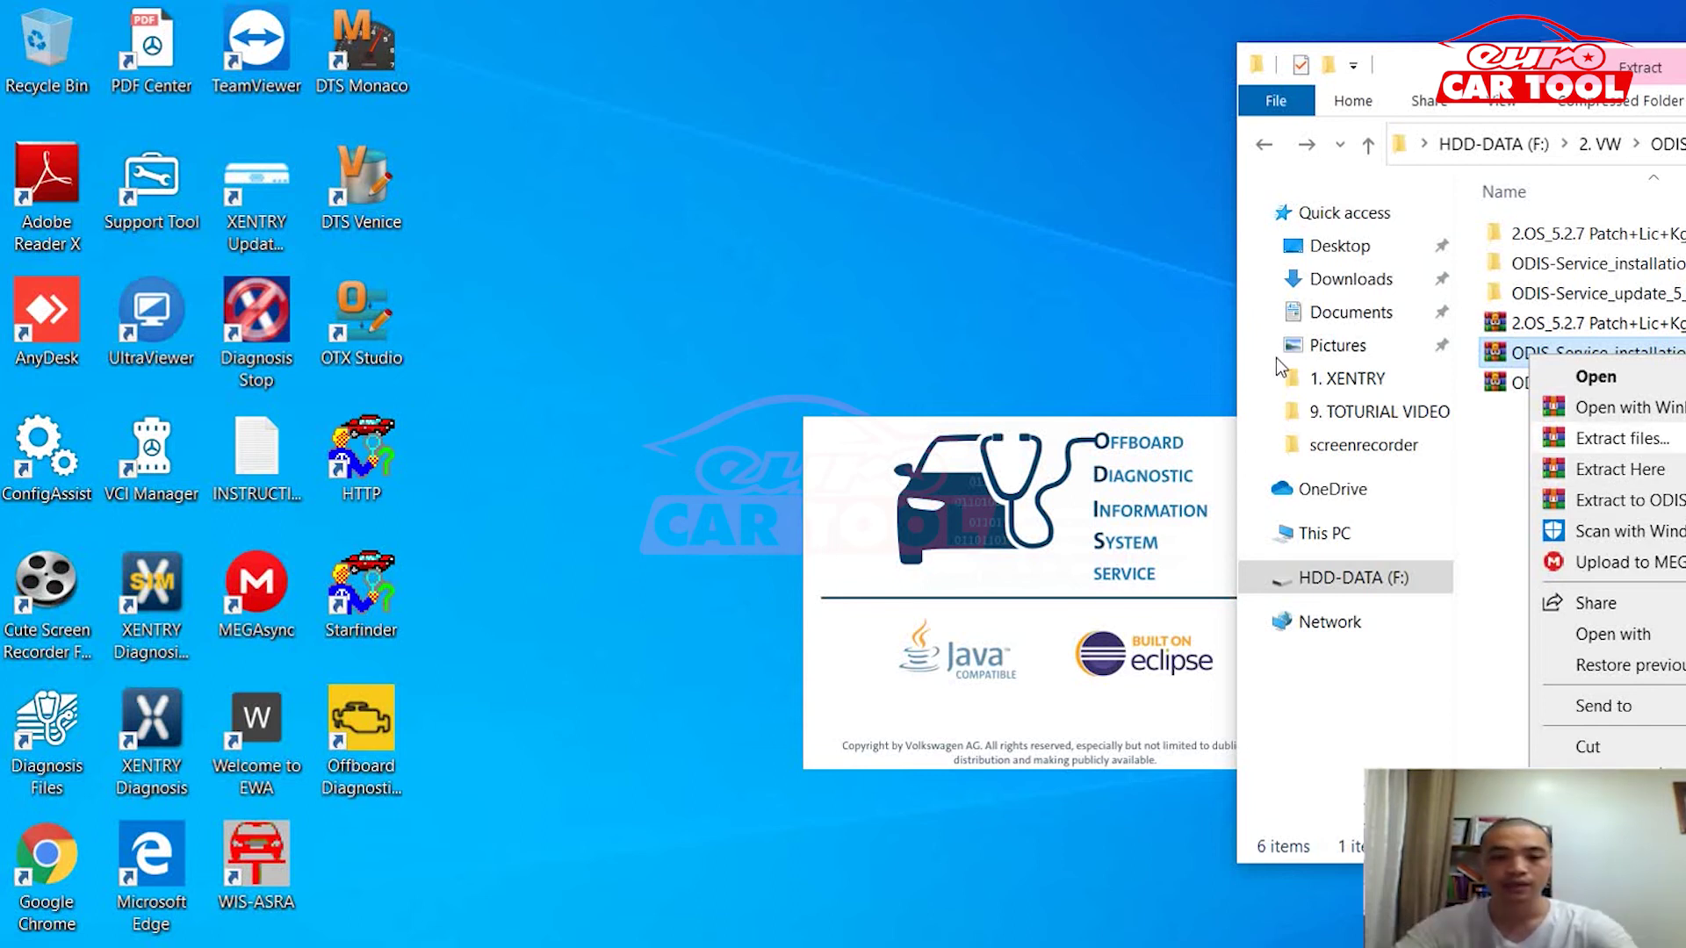
key(Return)
key(Return)
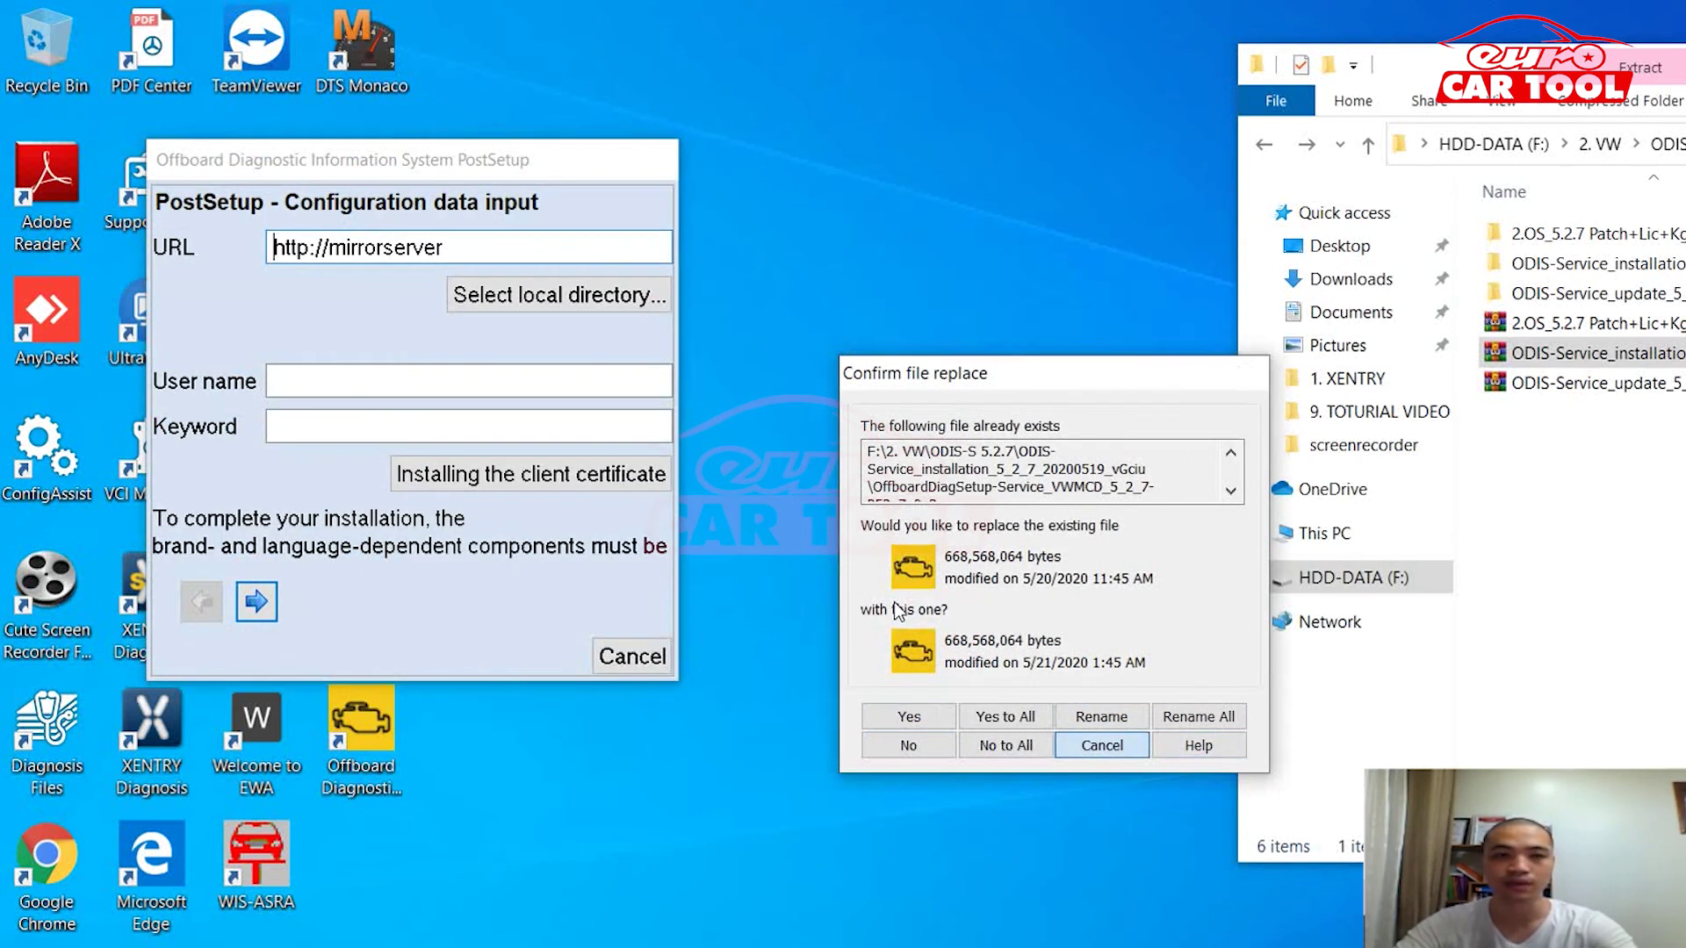
key(Escape)
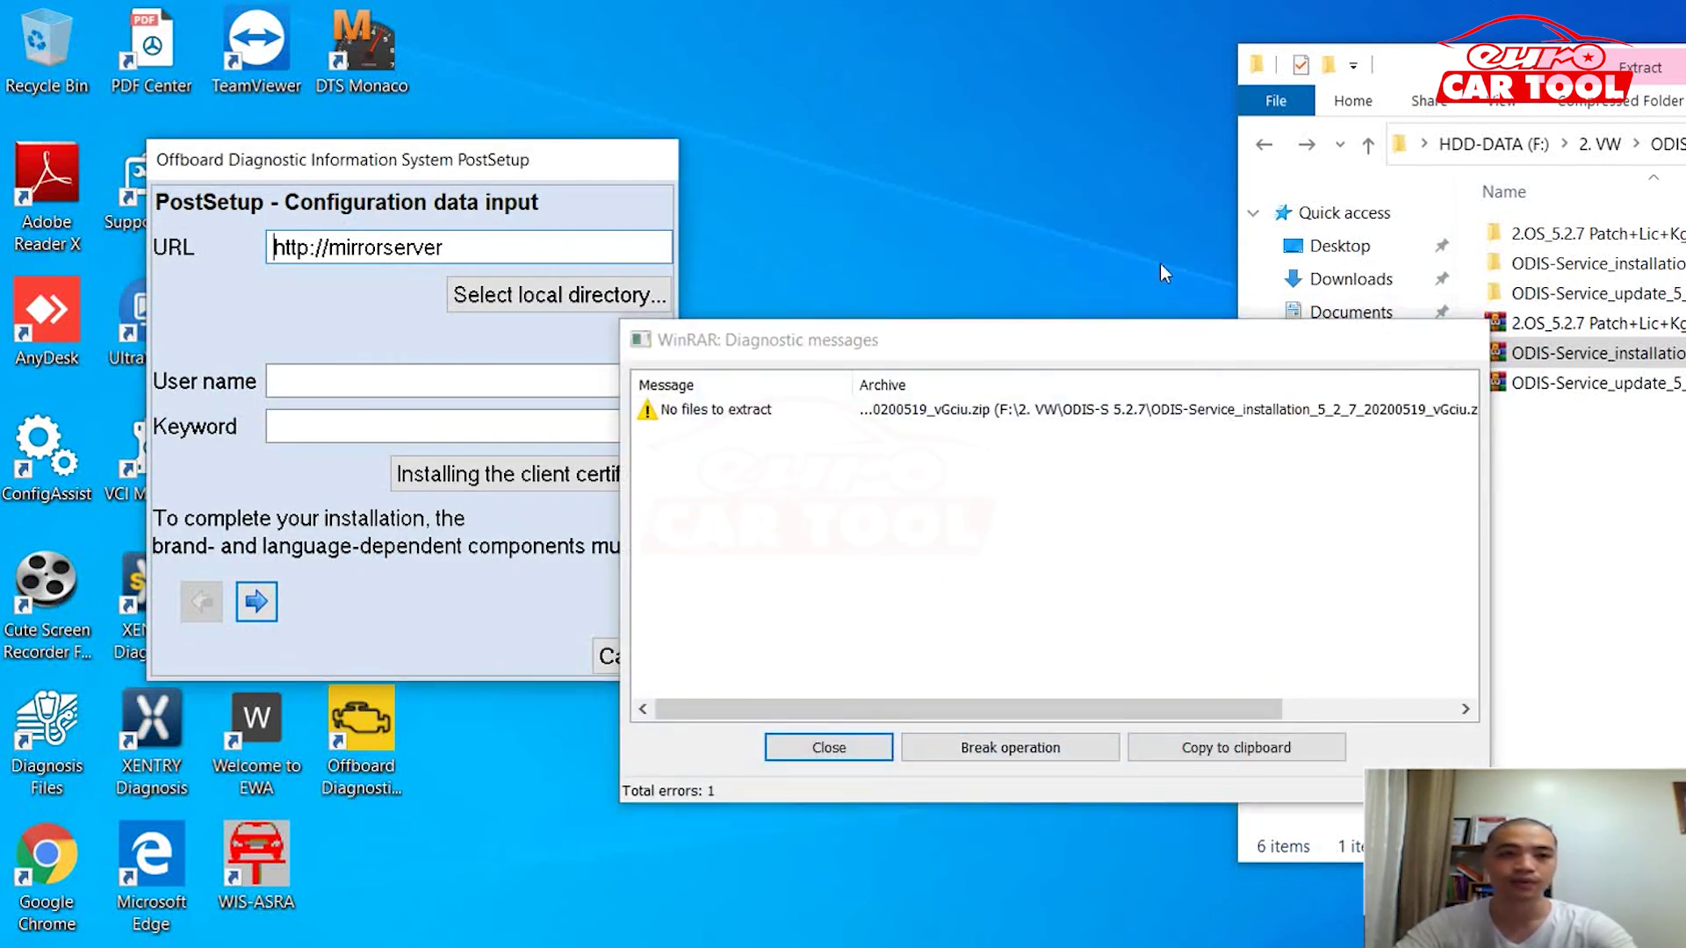
Step: Extract the ODIS-Service update archive to its folder, skip replacing files, and dismiss the error report
right_click(1578, 386)
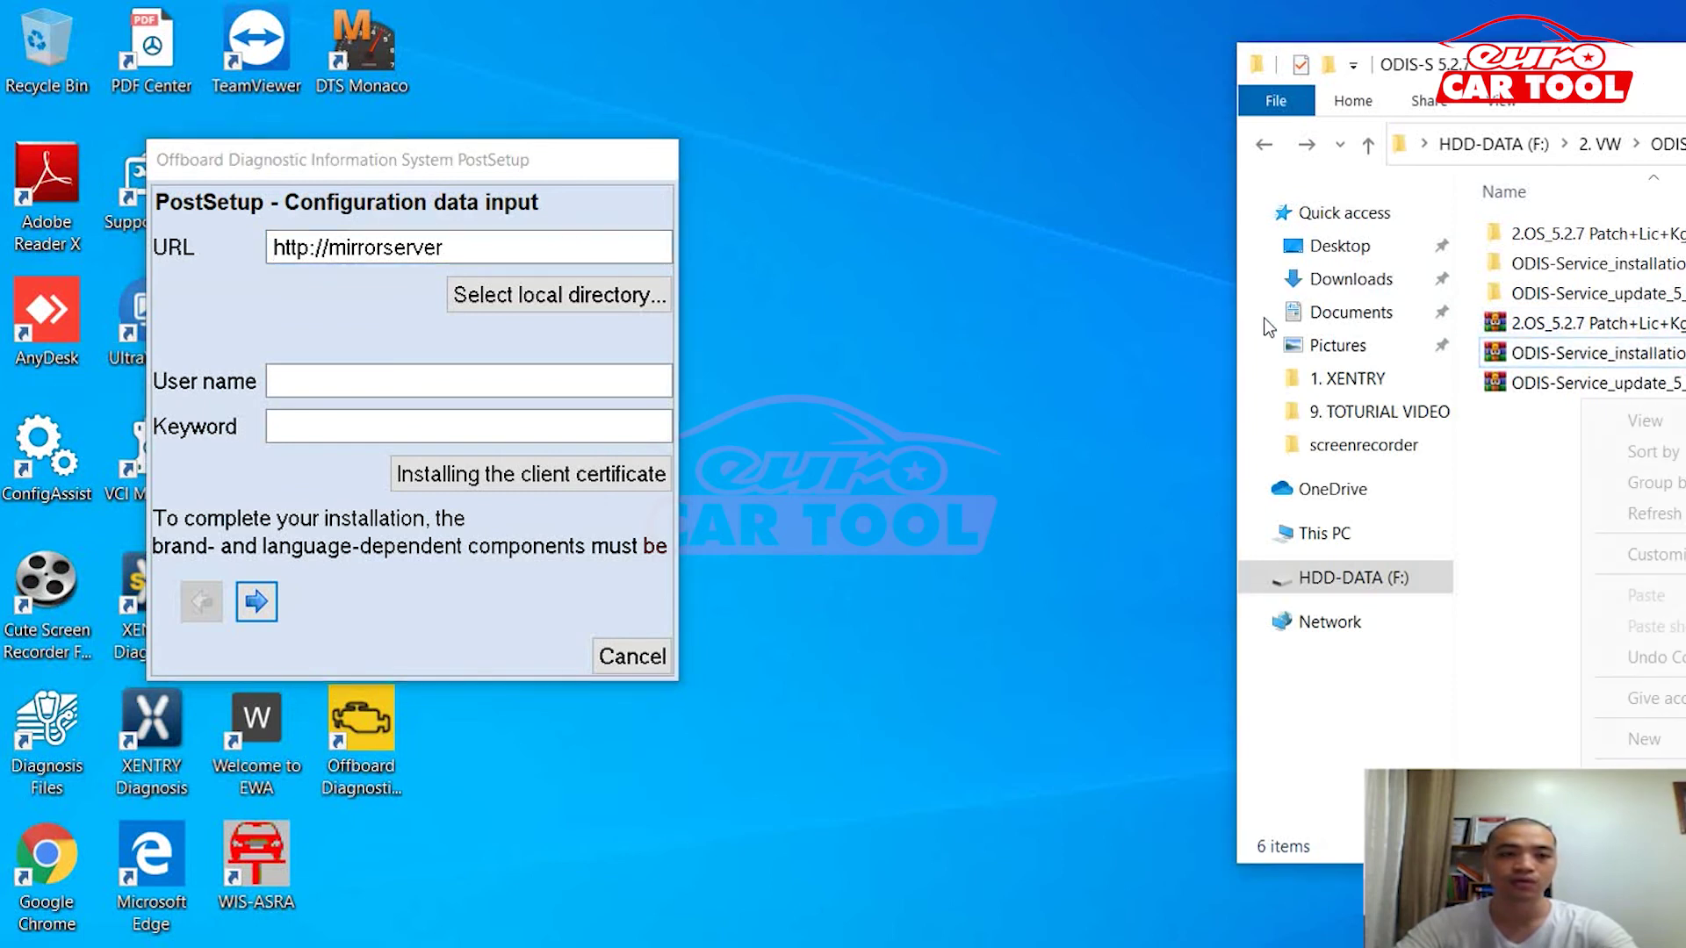
key(Escape)
key(shift+F10)
key(Down)
key(Down)
key(Down)
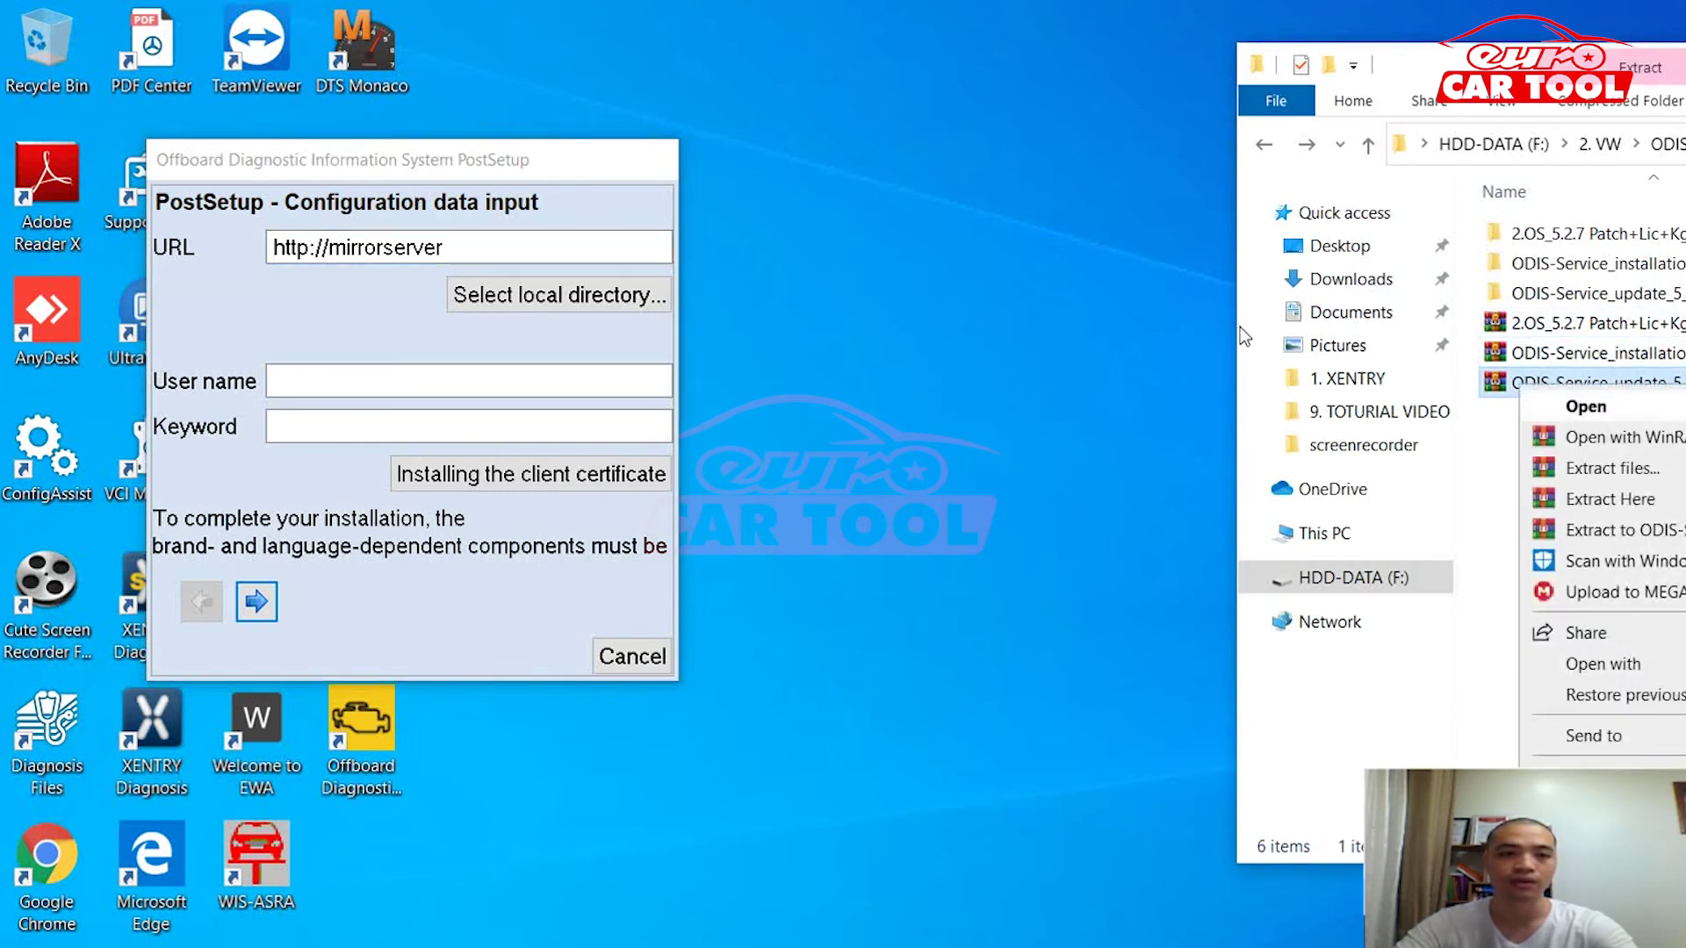
key(Return)
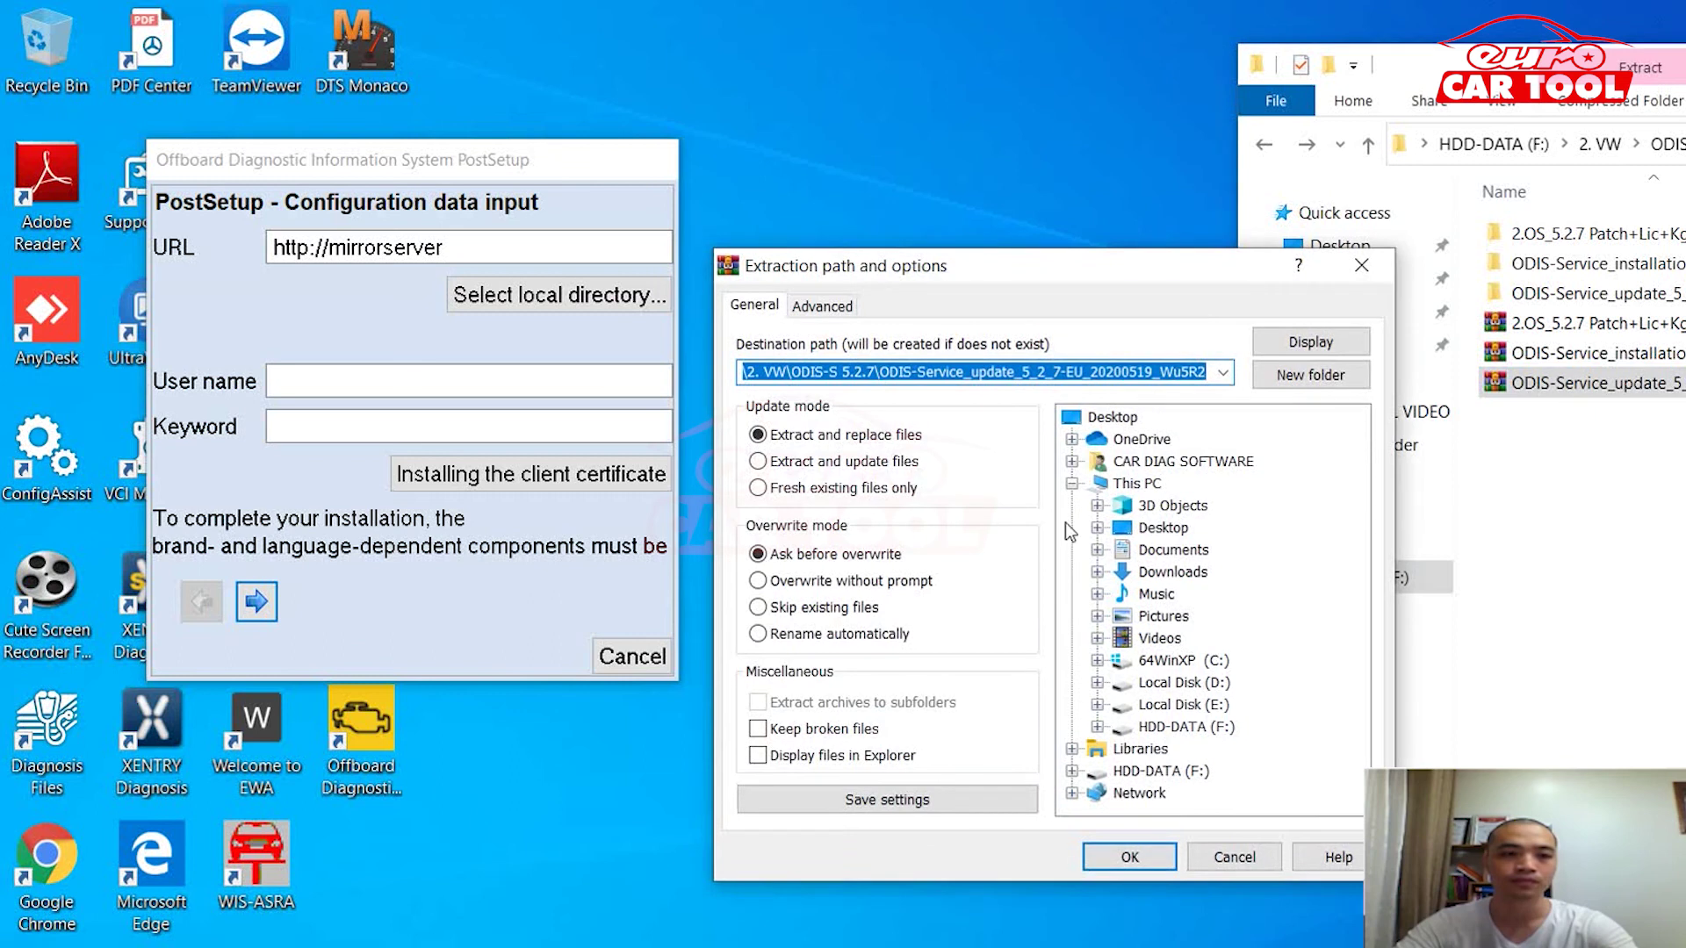
key(Return)
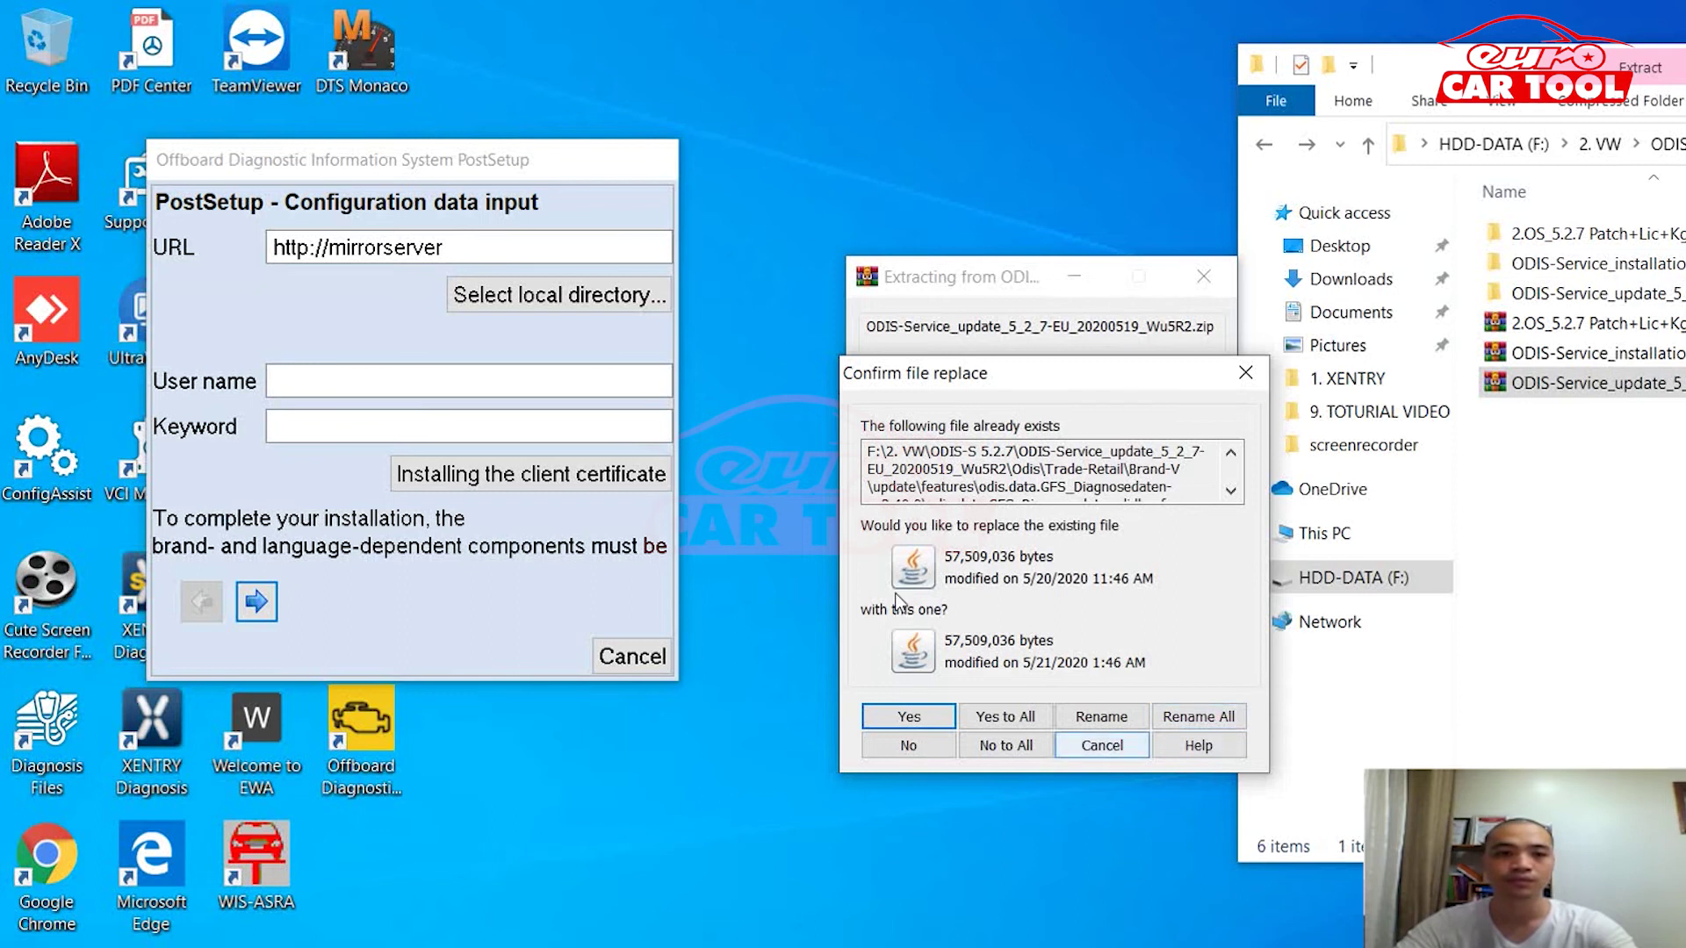
key(Return)
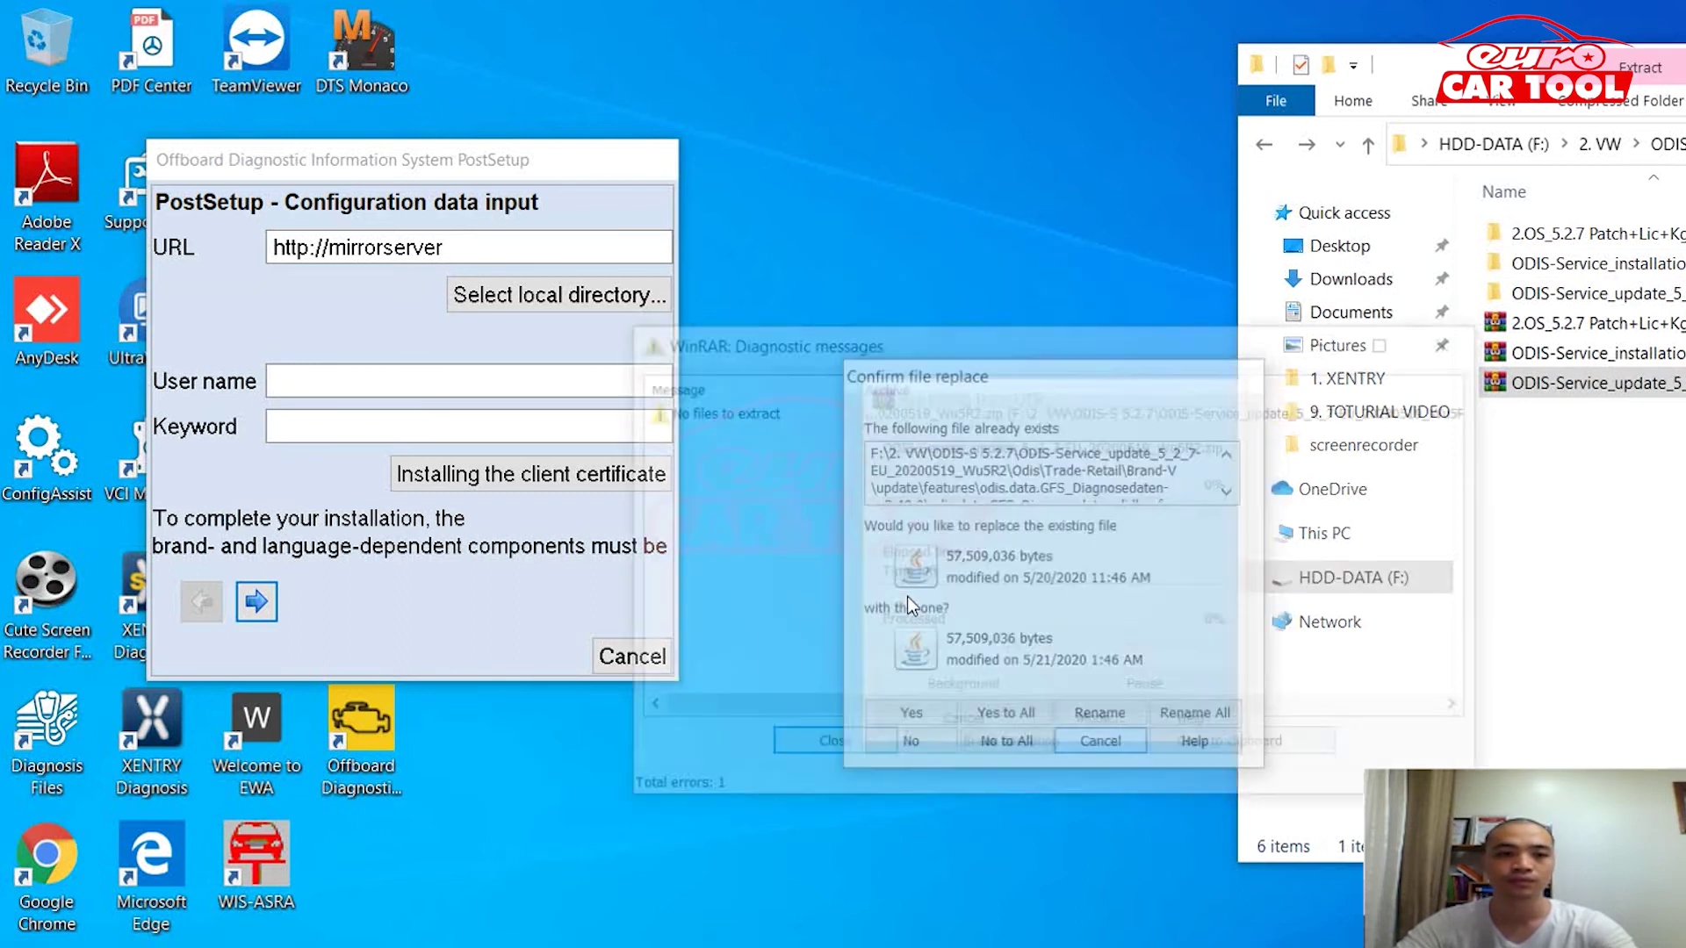
key(Return)
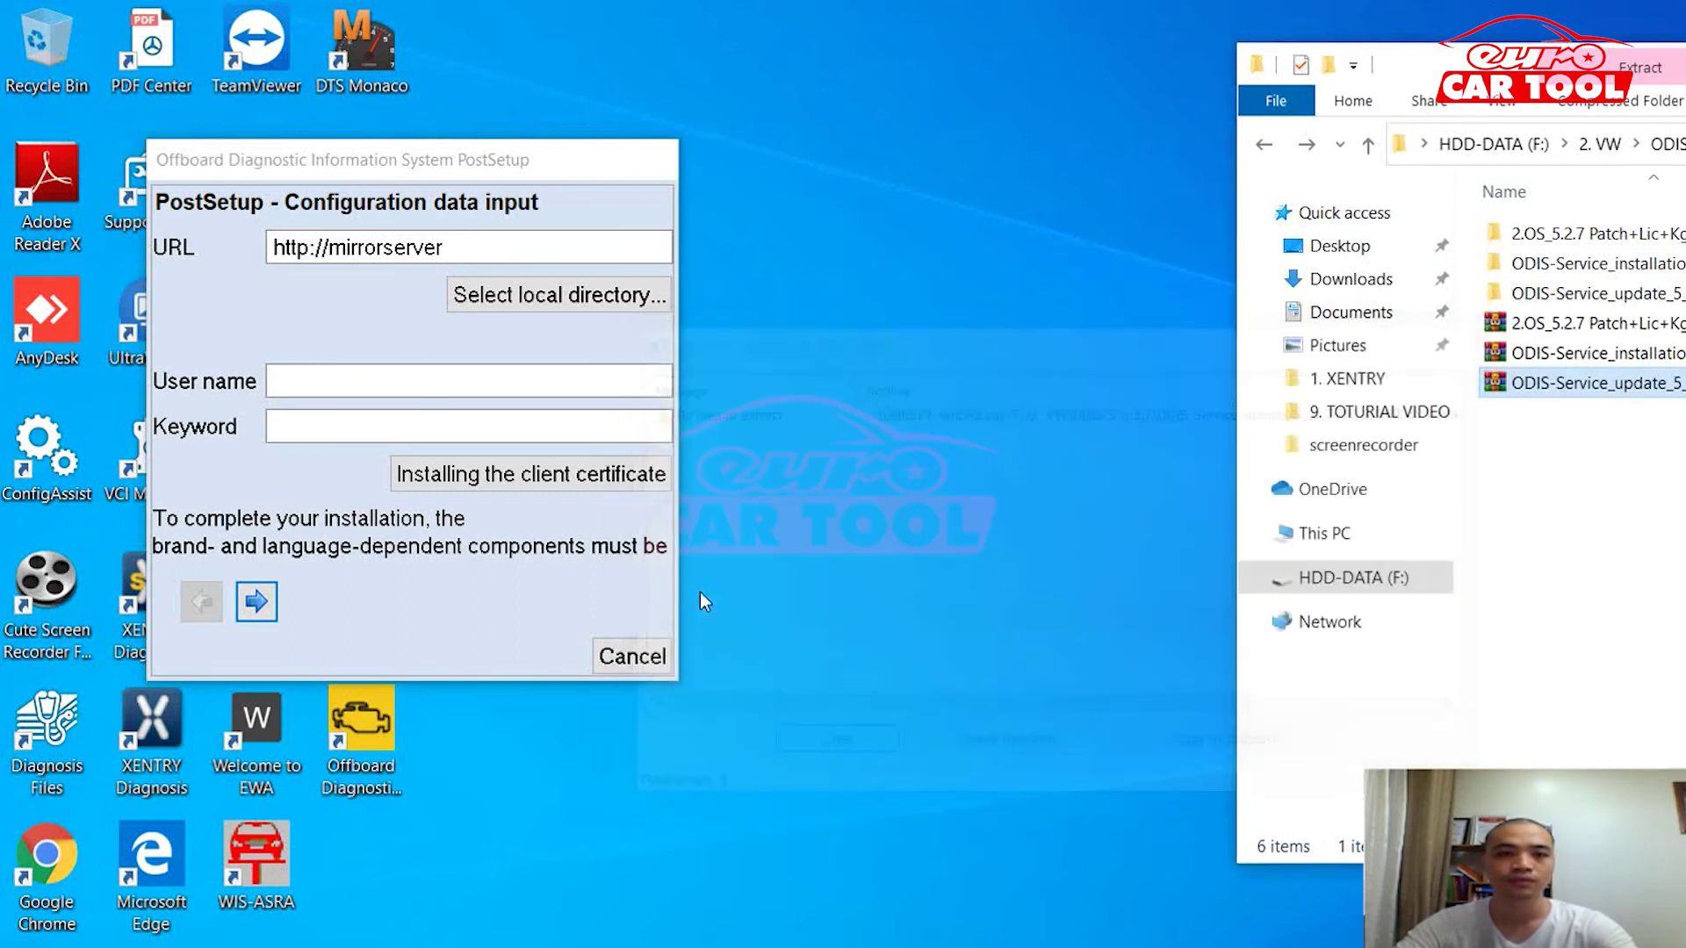
Step: Set the update source to F:\2. VW\ODIS-S 5.2.7\ODIS-Service_update_5_2_7-EU_20200519
click(558, 295)
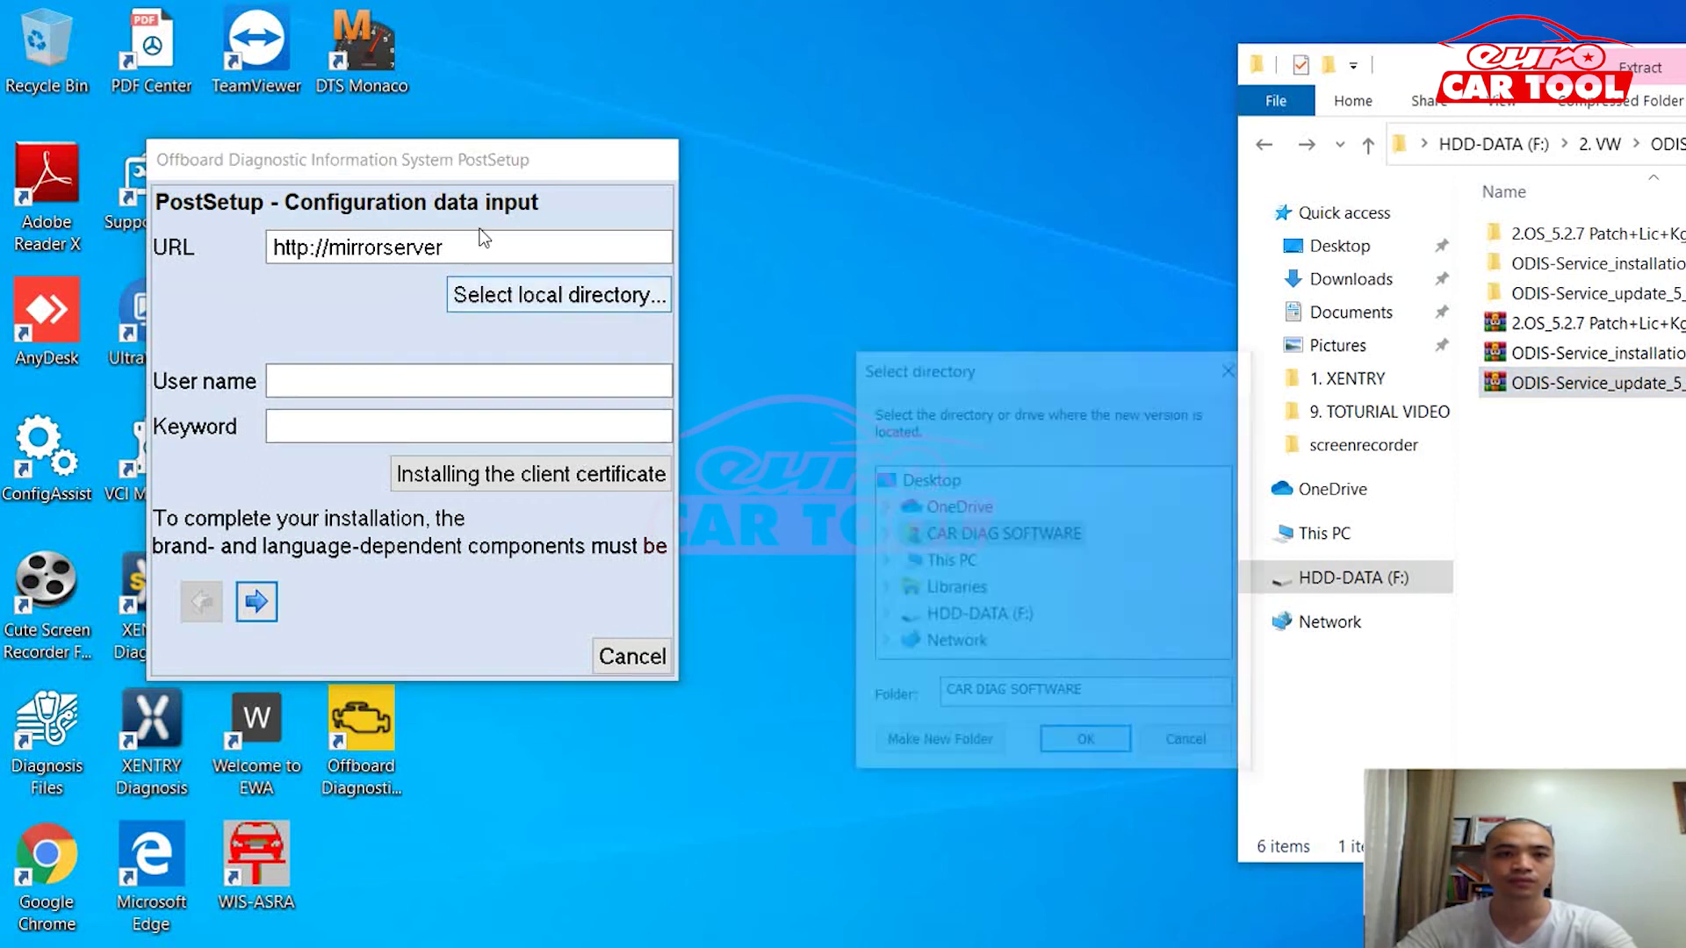
double_click(977, 615)
scroll(978, 448, down, 1)
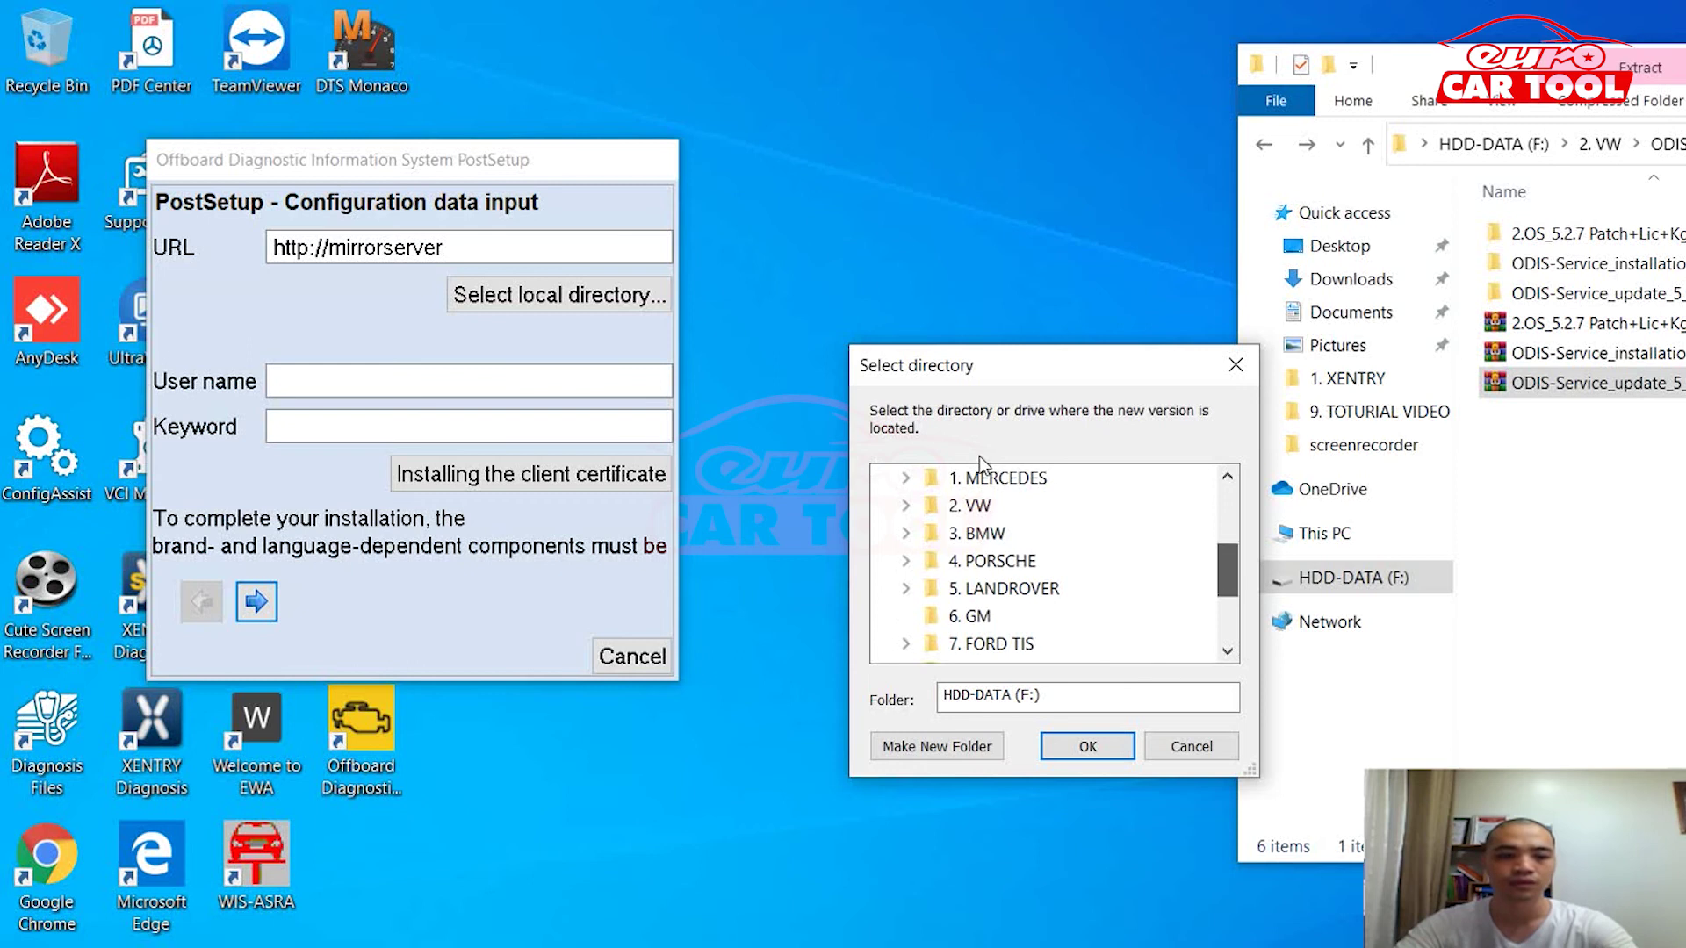
scroll(978, 457, down, 2)
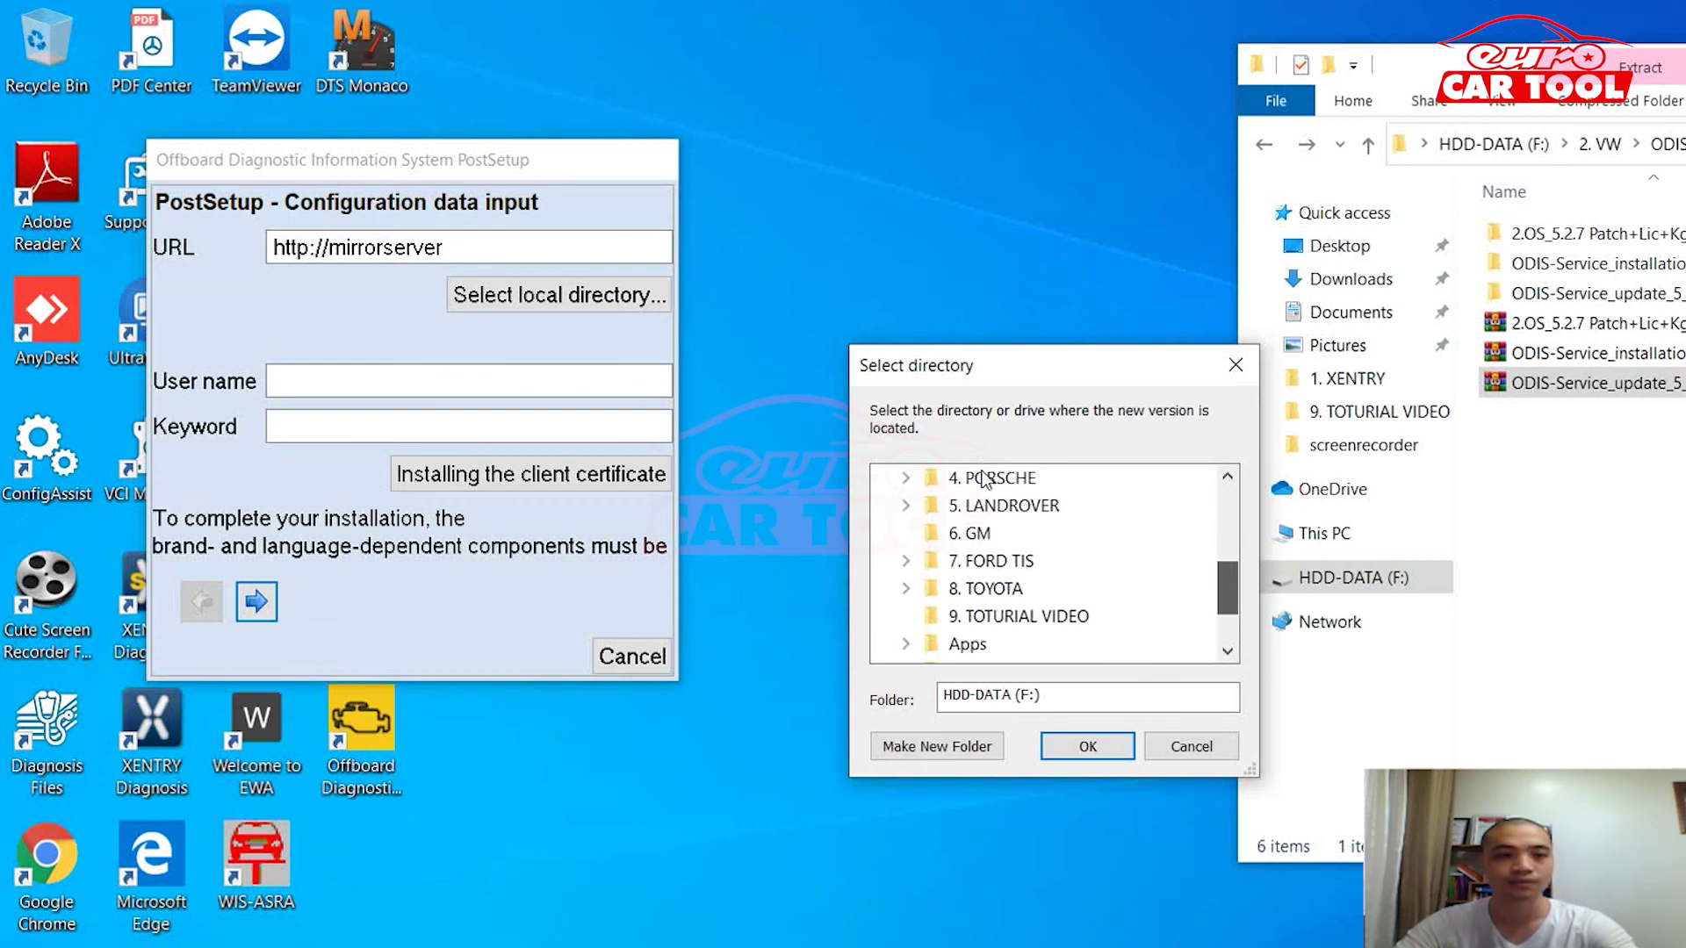
scroll(983, 478, up, 2)
double_click(970, 506)
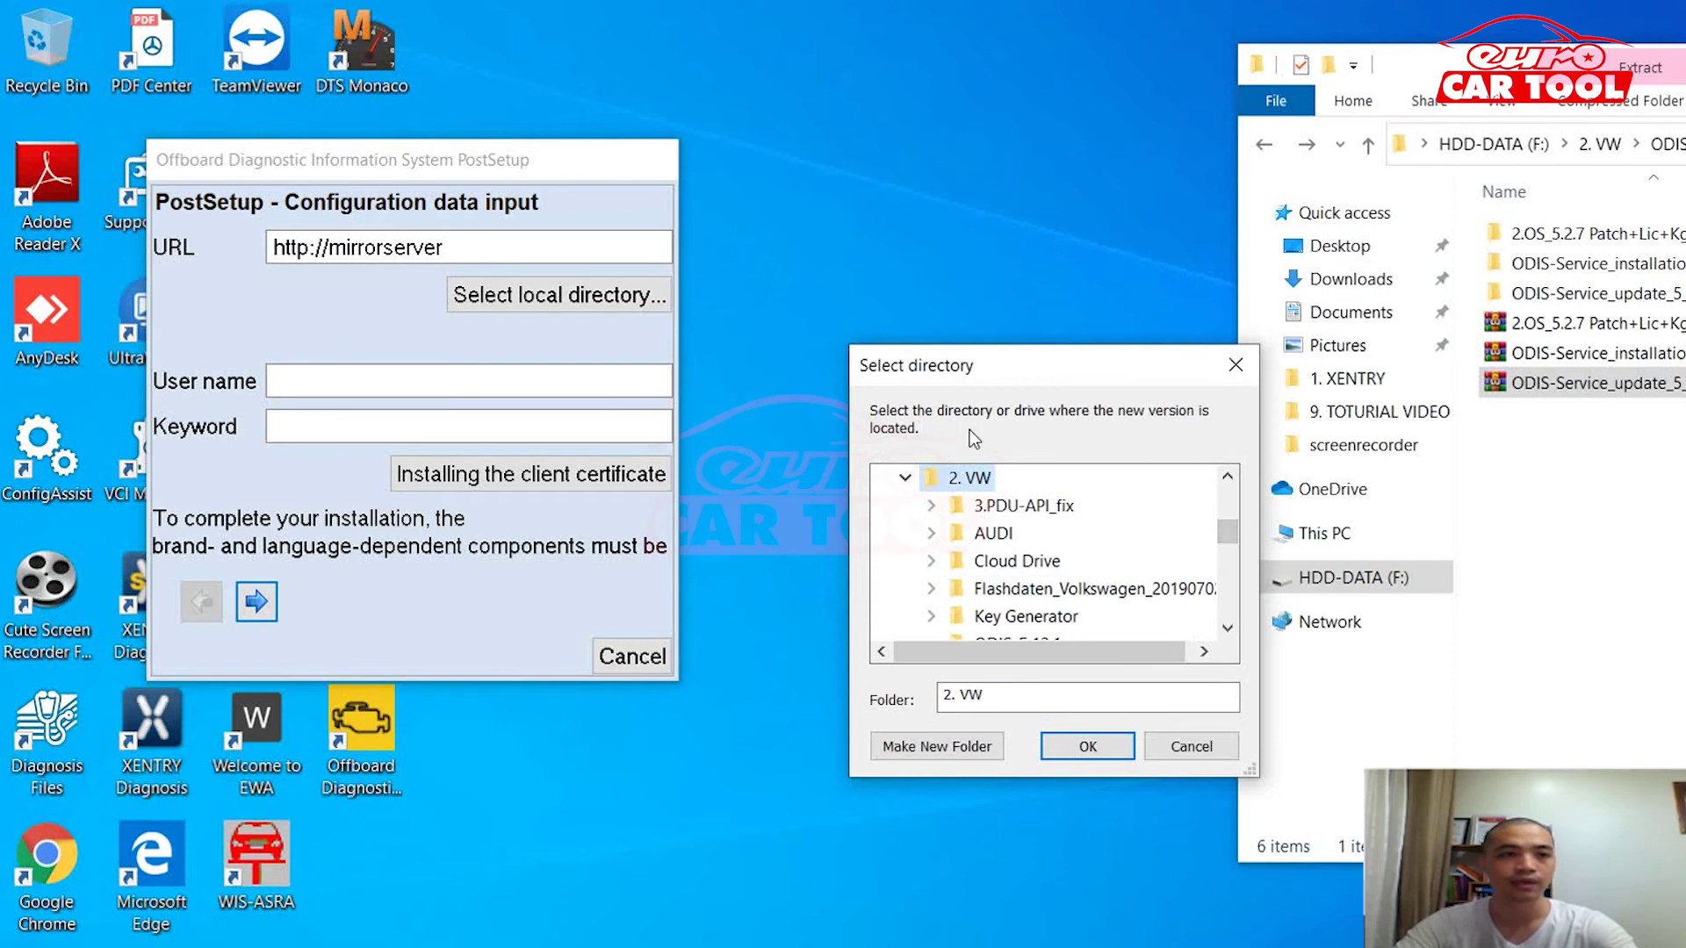
scroll(980, 430, down, 2)
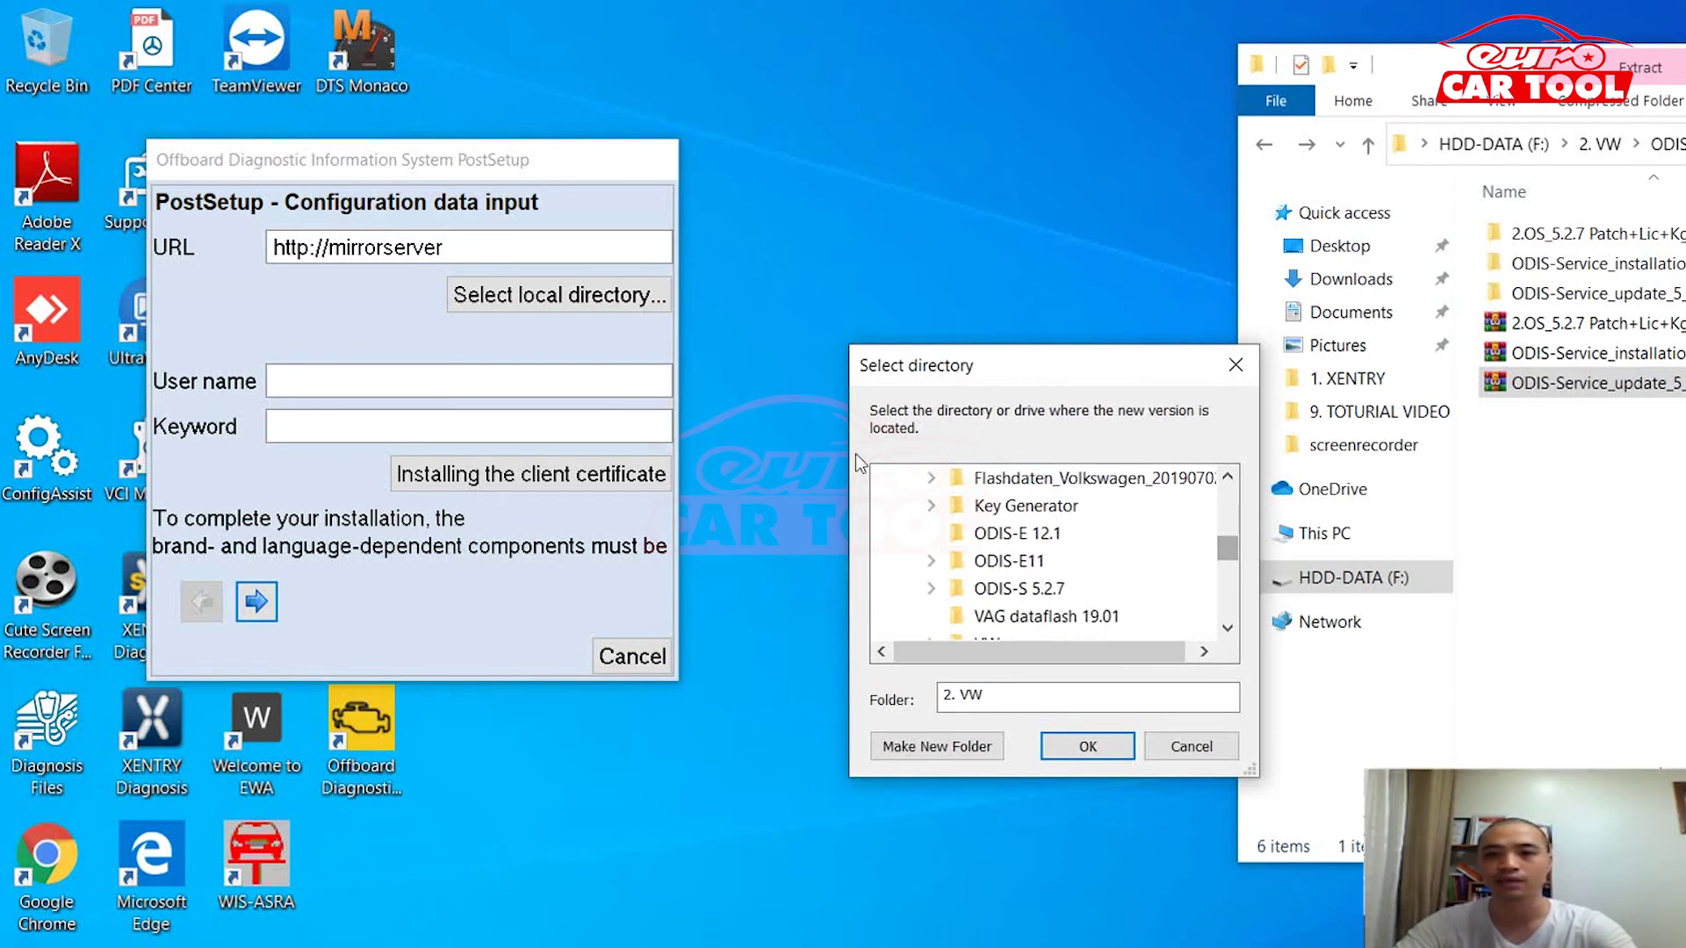
double_click(1019, 588)
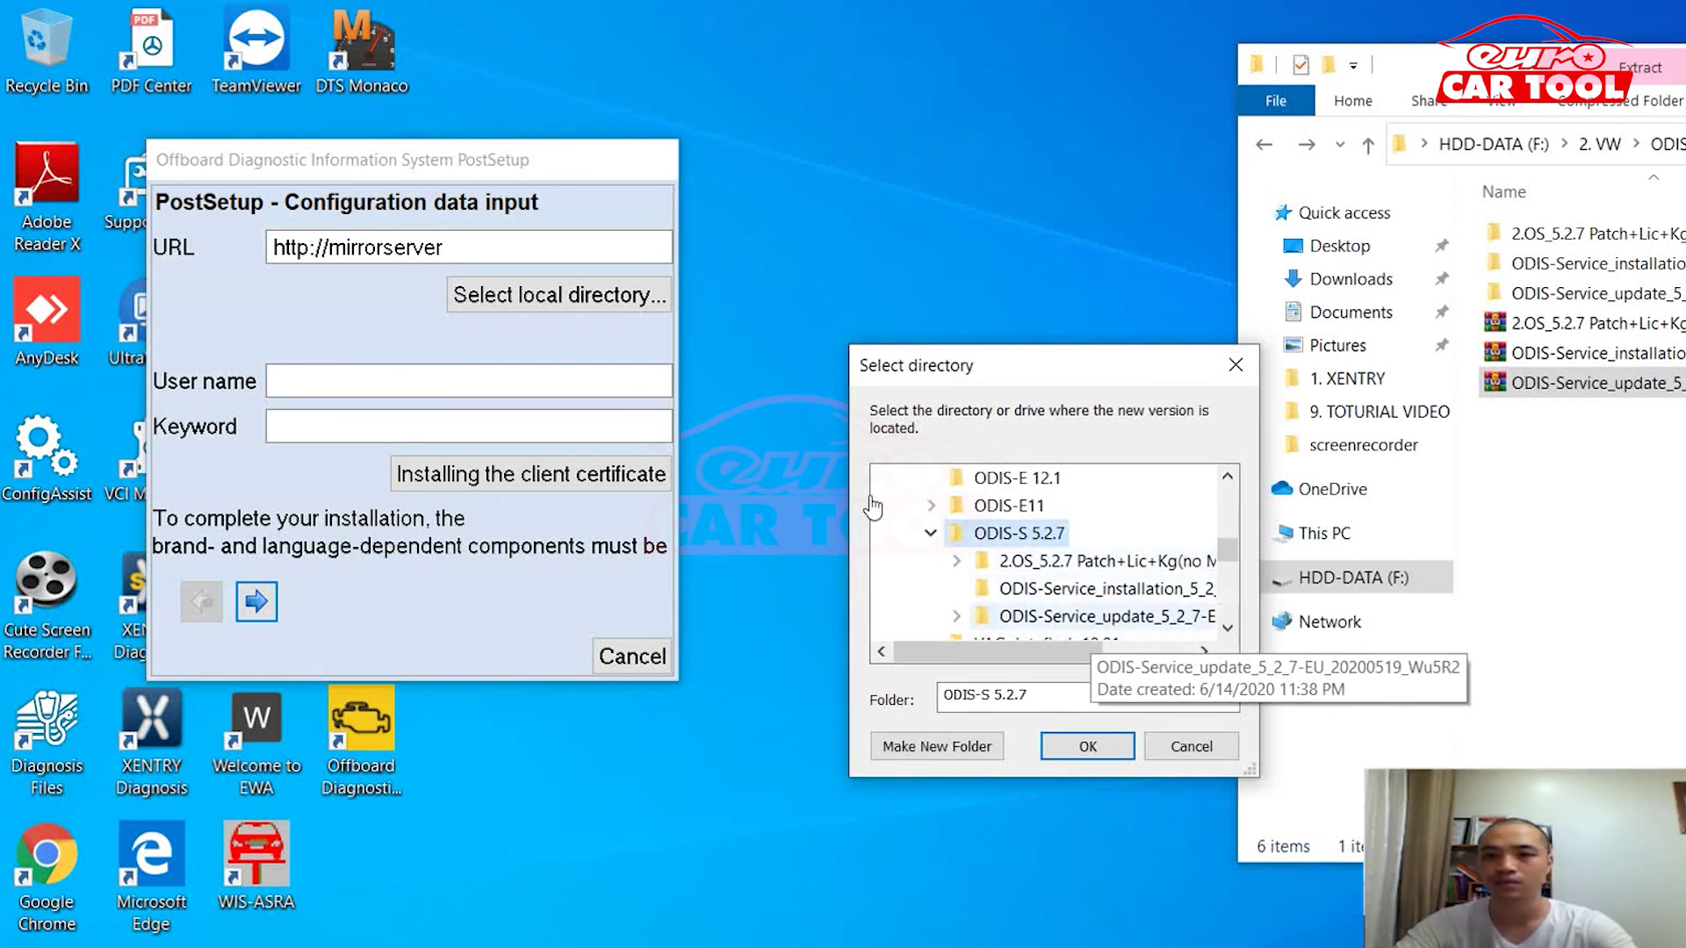
click(1036, 615)
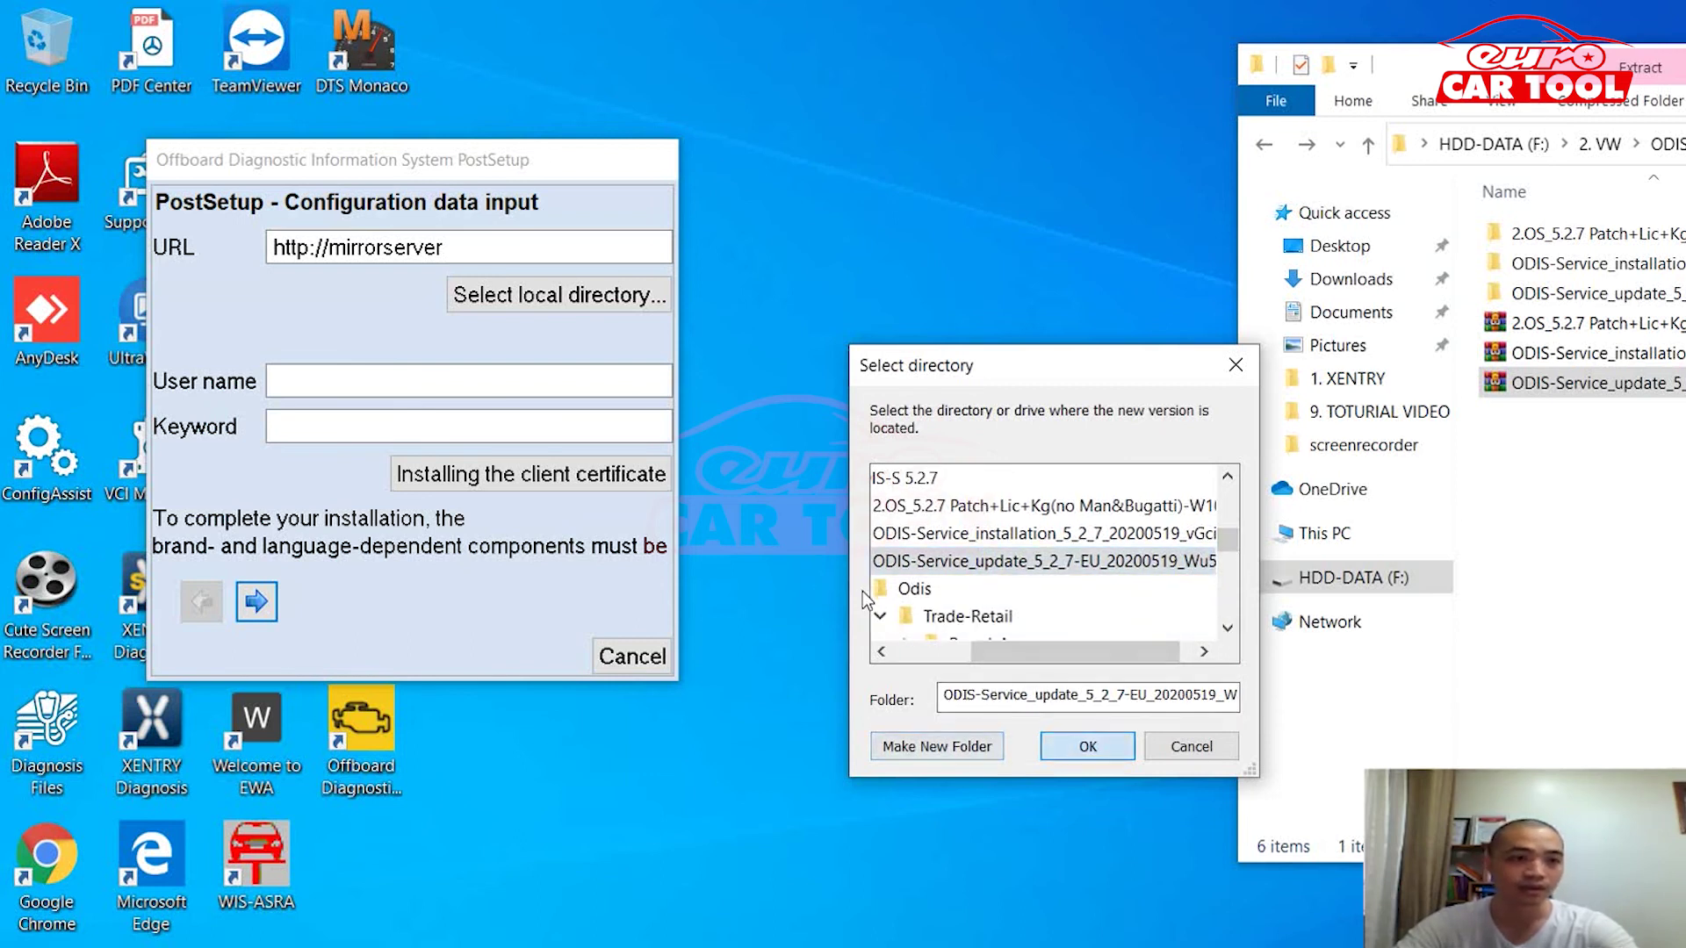
key(Return)
key(Return)
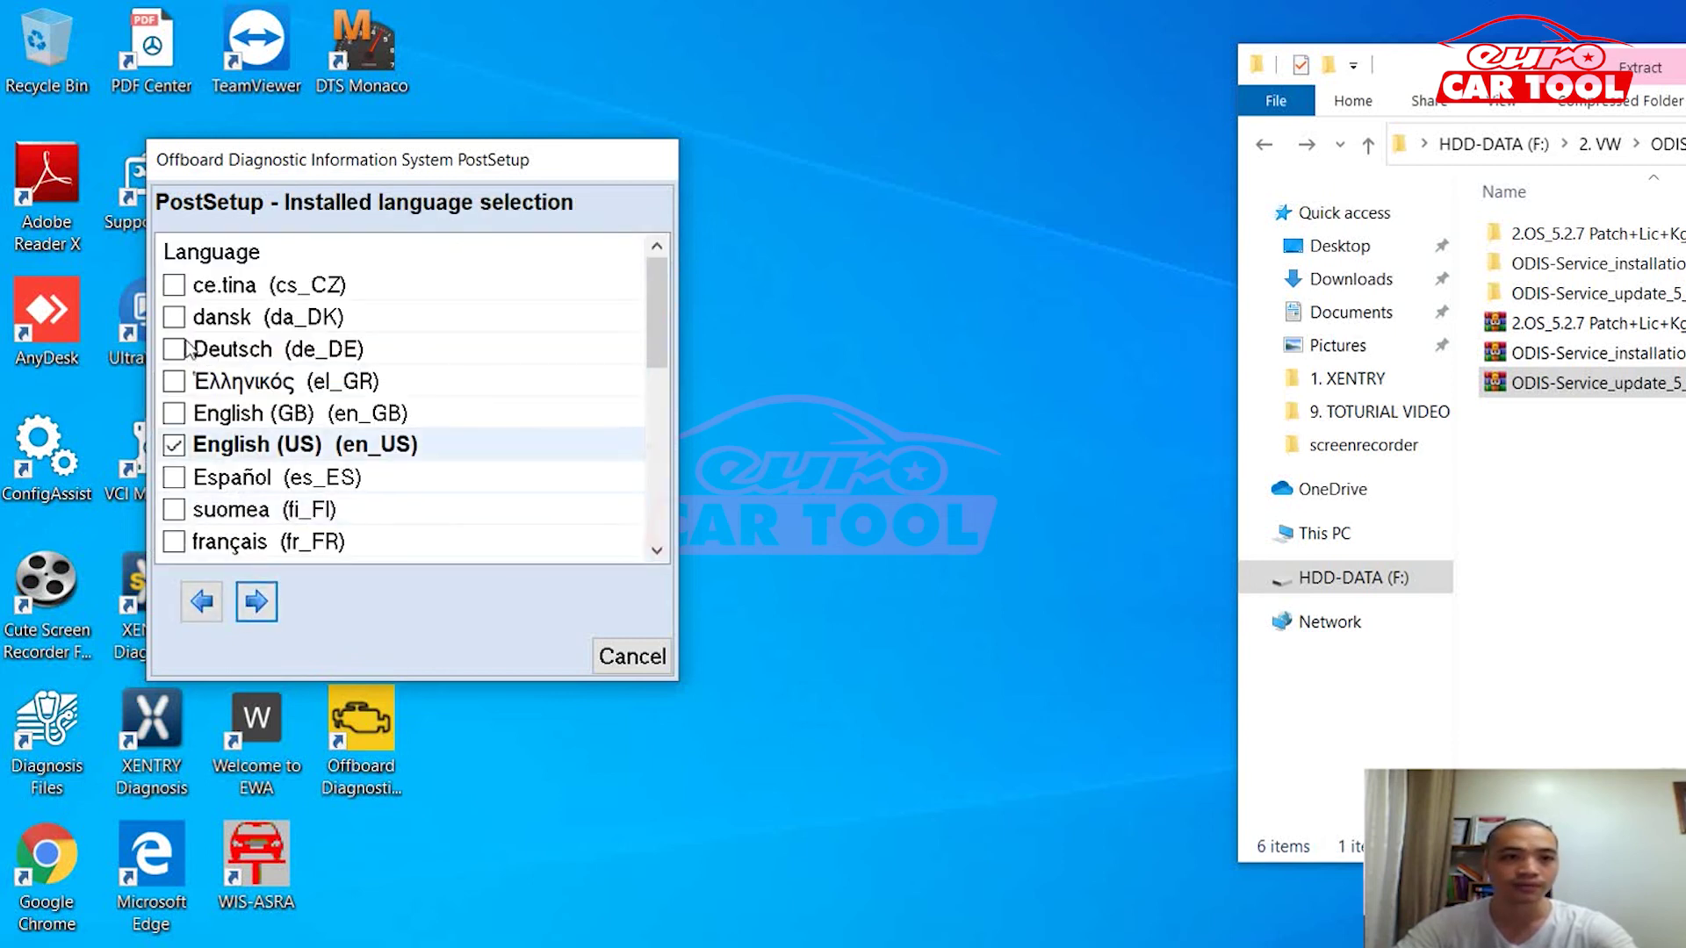
Step: Tick Deutsch (de_DE), français (fr_FR) and Korean (ko_KR) as installed languages
click(174, 349)
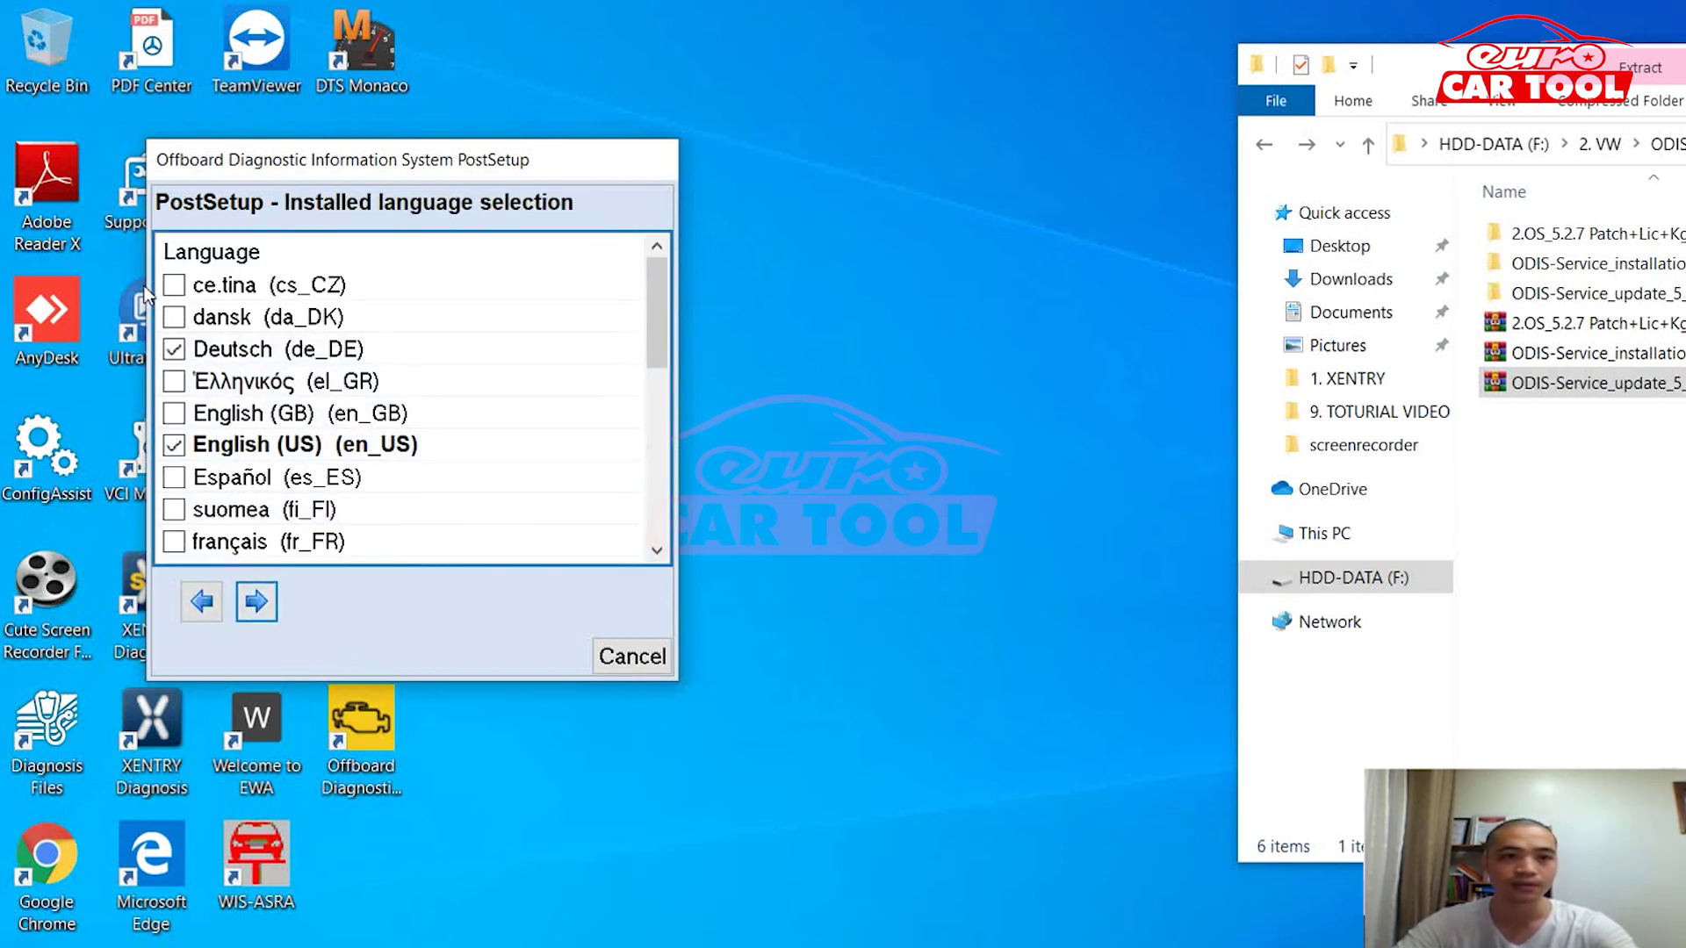
scroll(528, 272, down, 3)
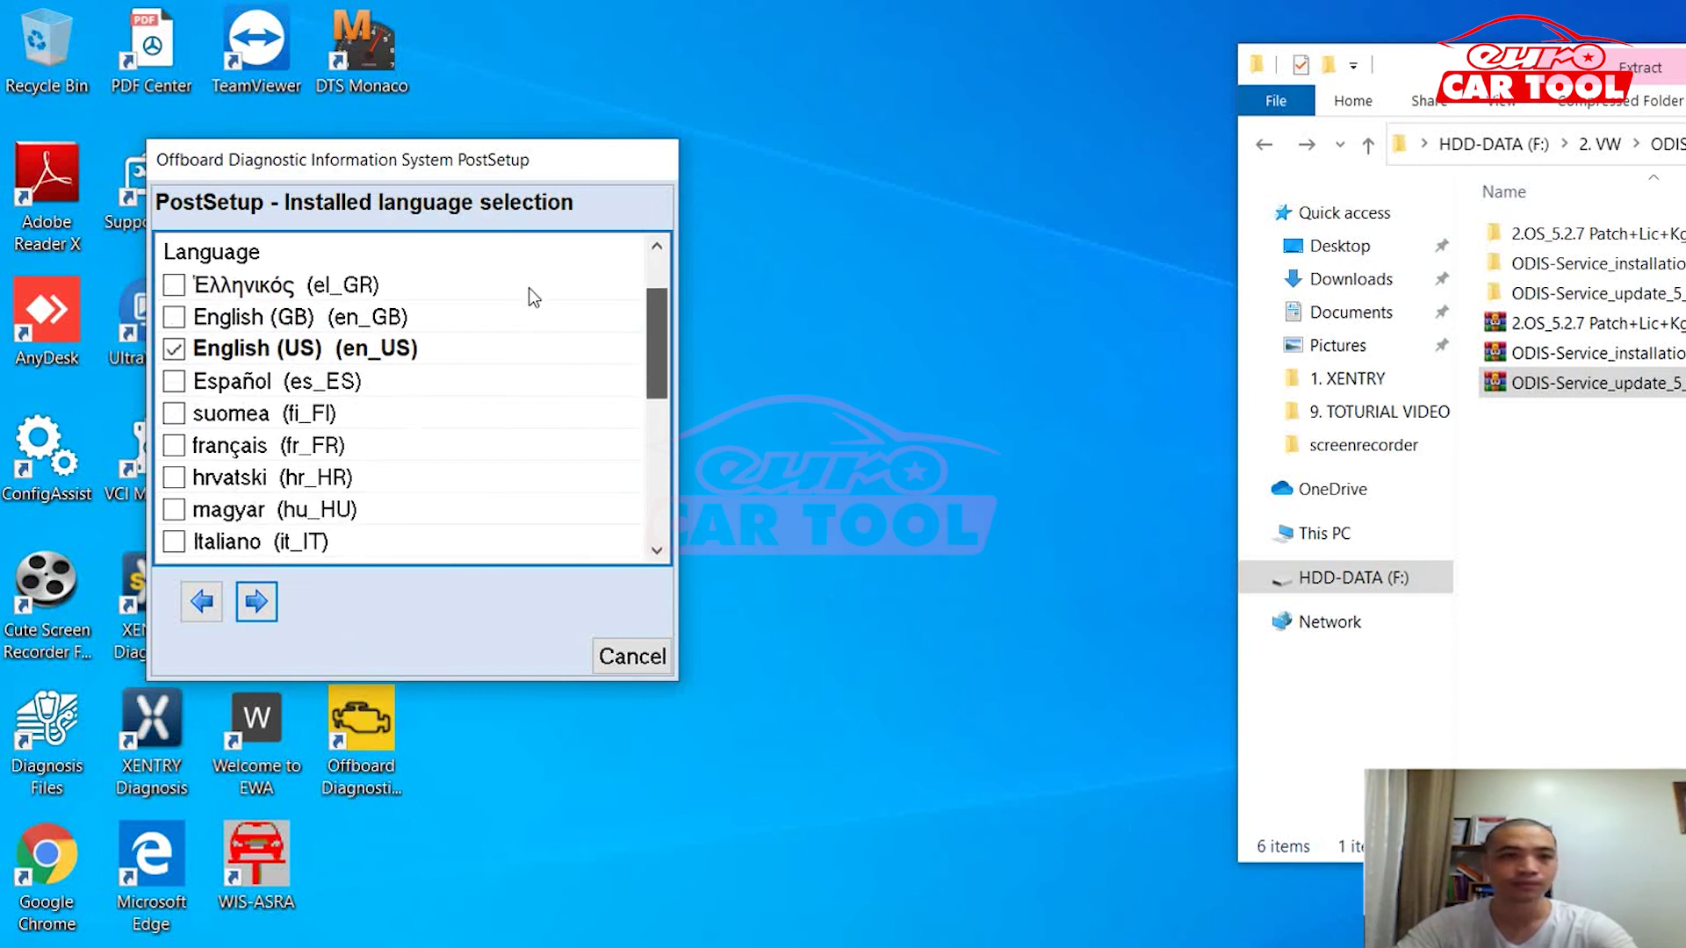
click(174, 445)
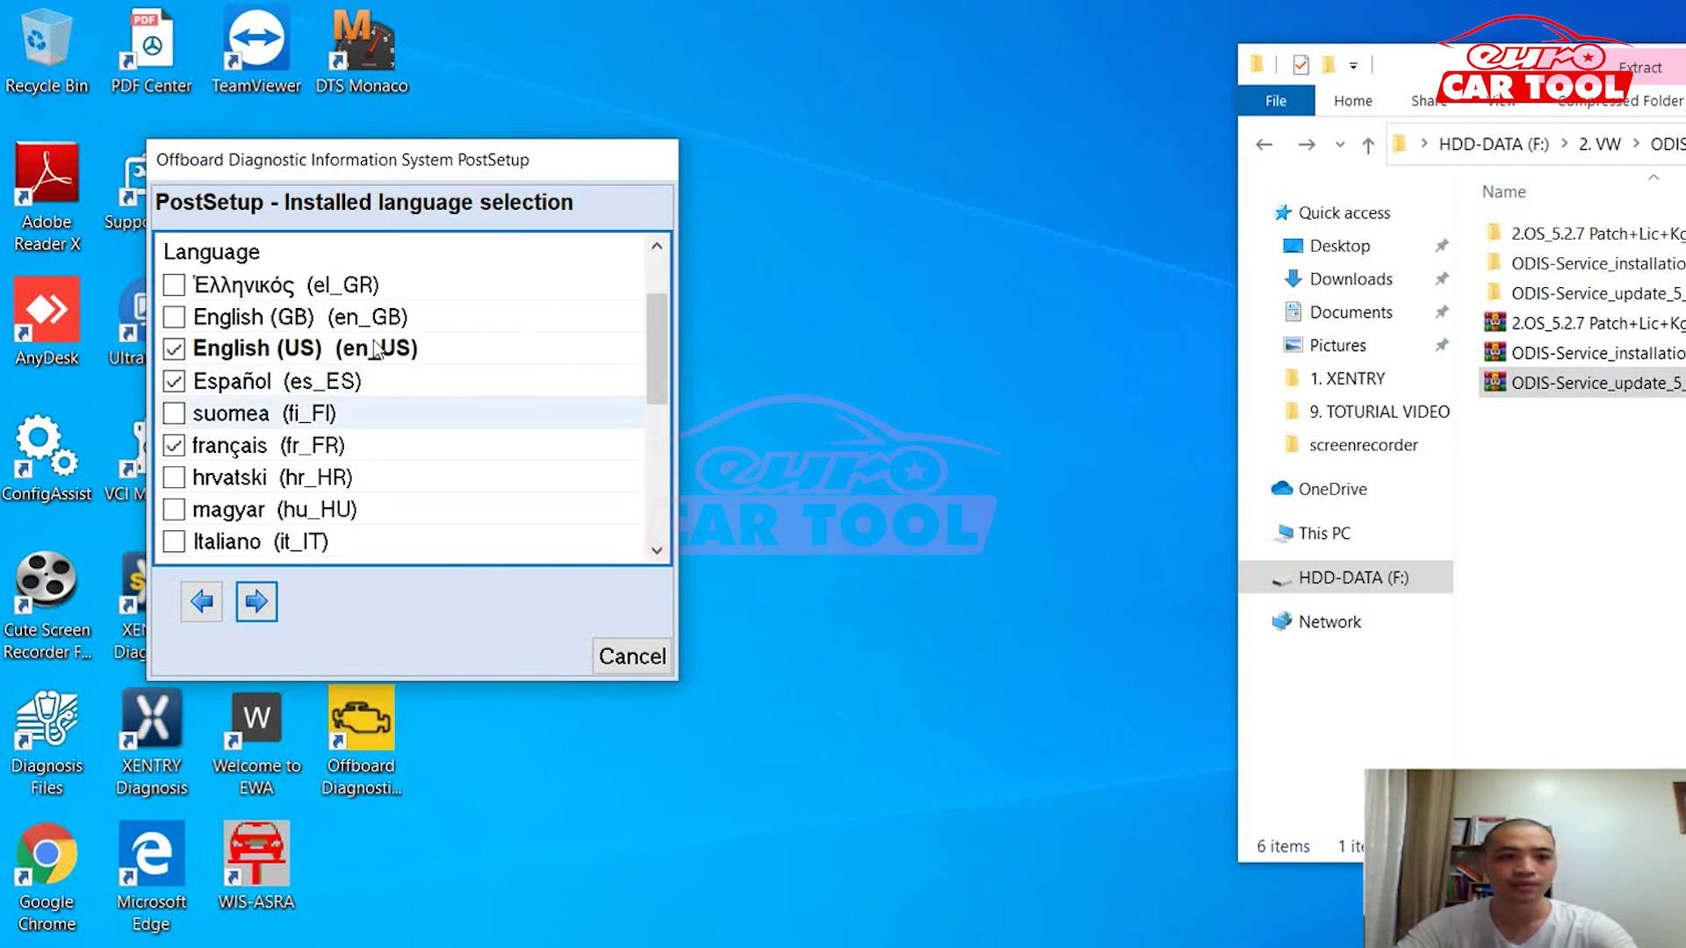
scroll(529, 325, down, 4)
scroll(526, 351, down, 7)
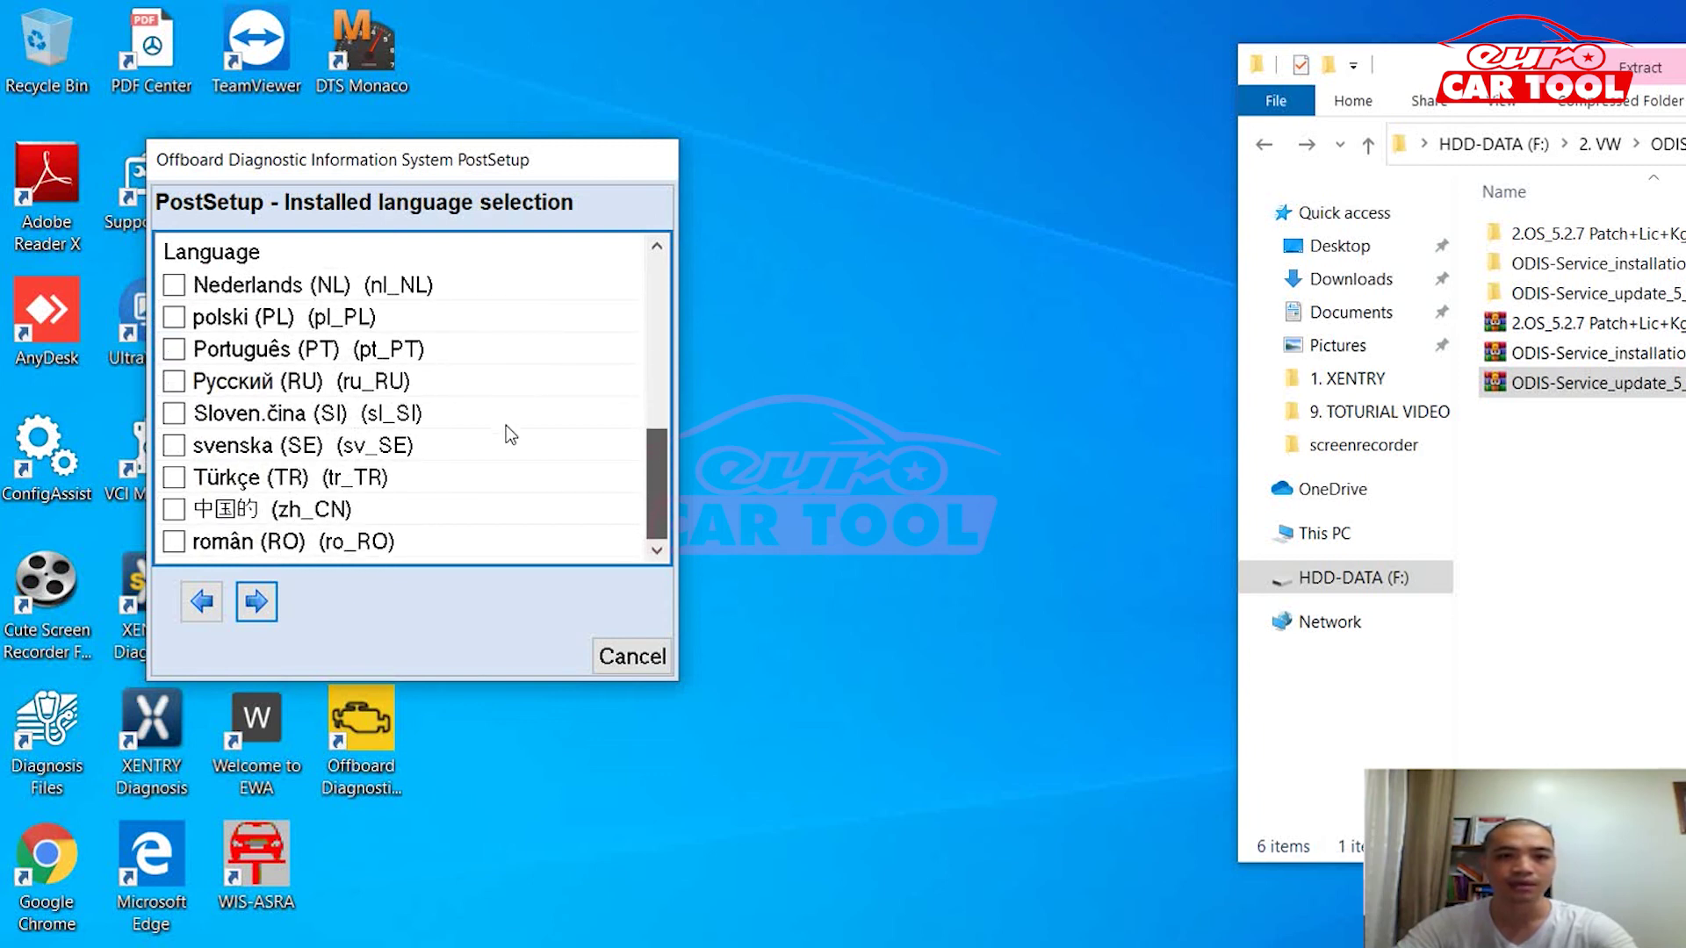
scroll(506, 395, up, 3)
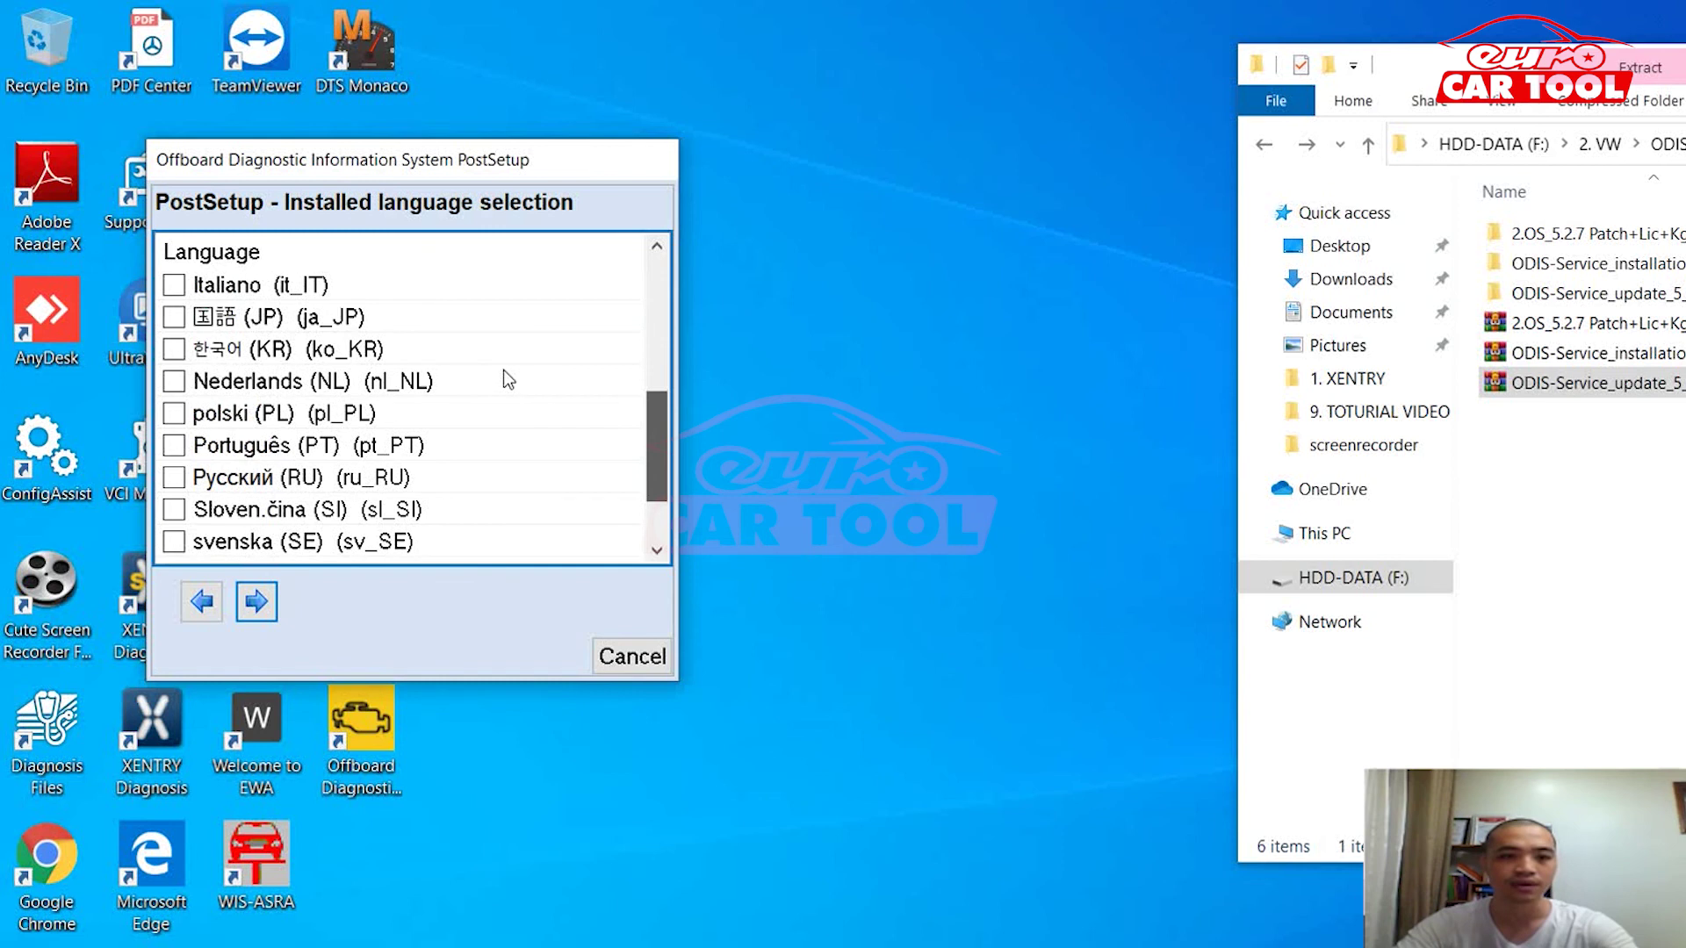
click(174, 349)
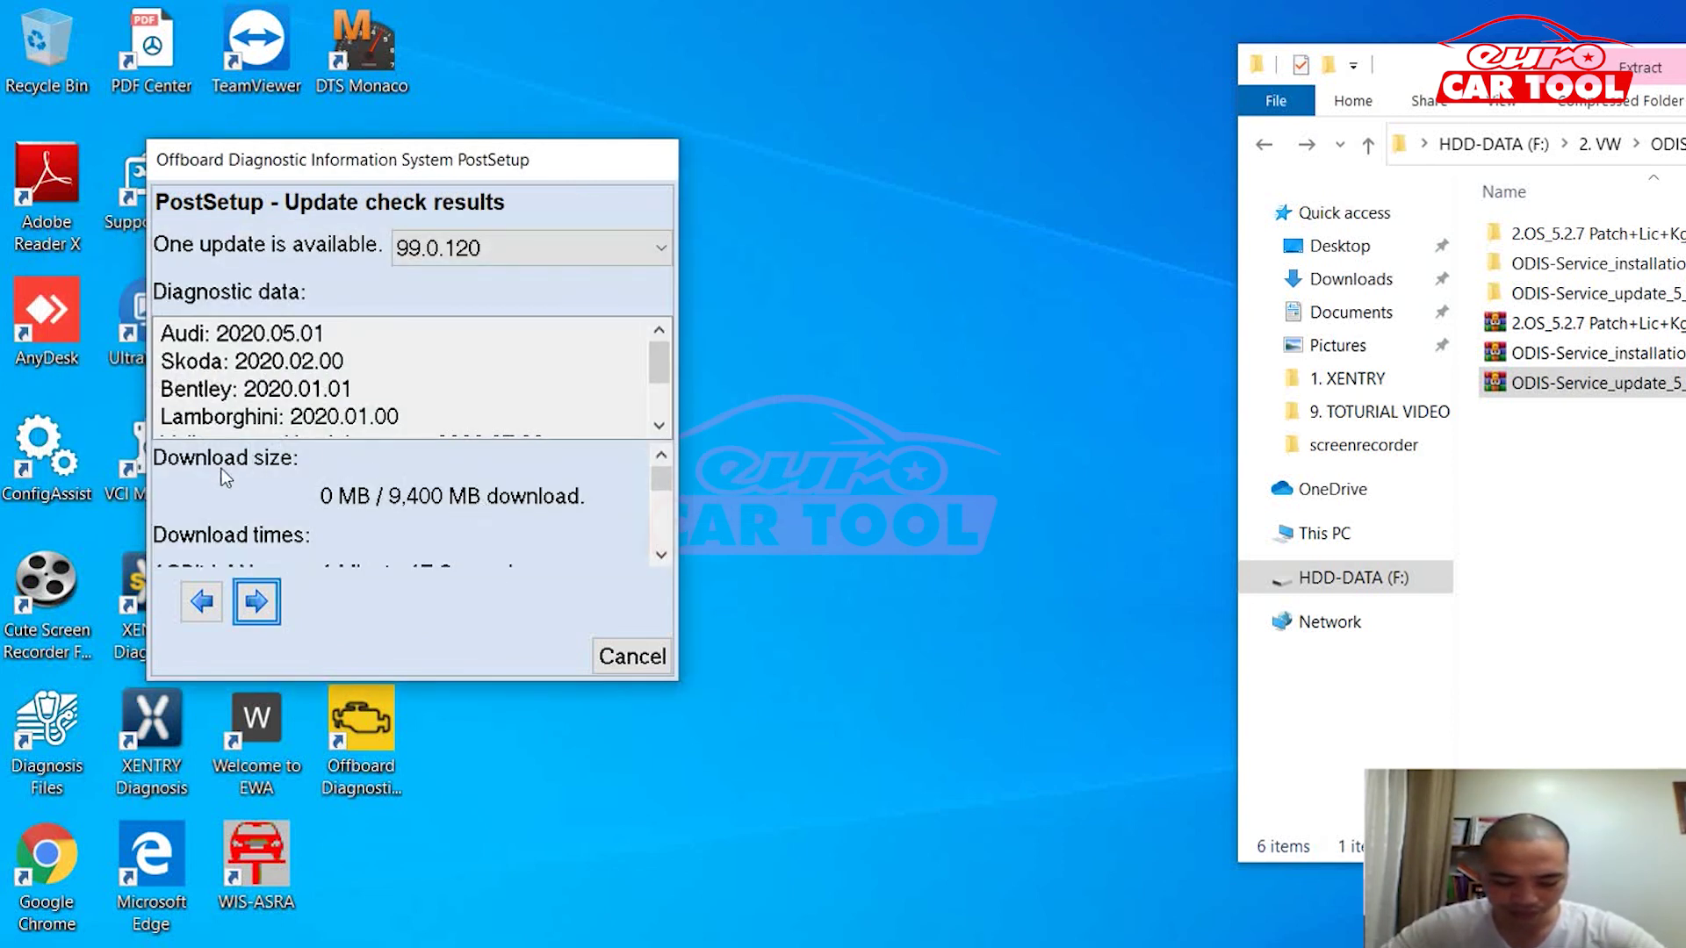
Step: Begin downloading update 99.0.120 and its 555 diagnostic data files in PostSetup
key(Return)
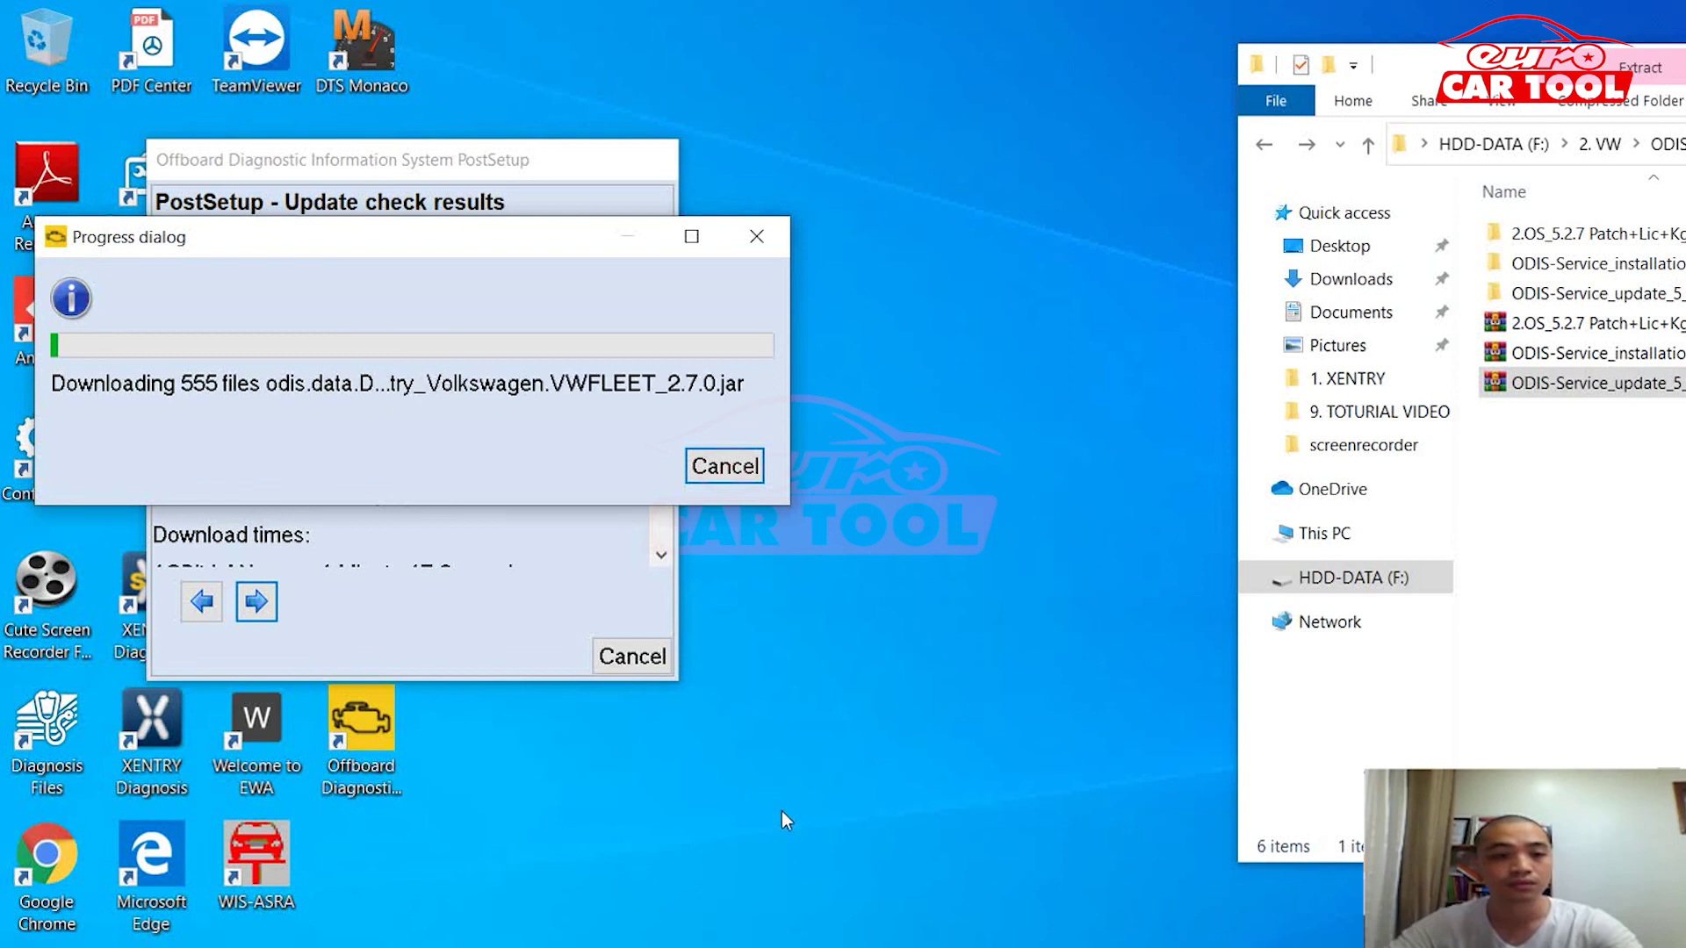
click(966, 939)
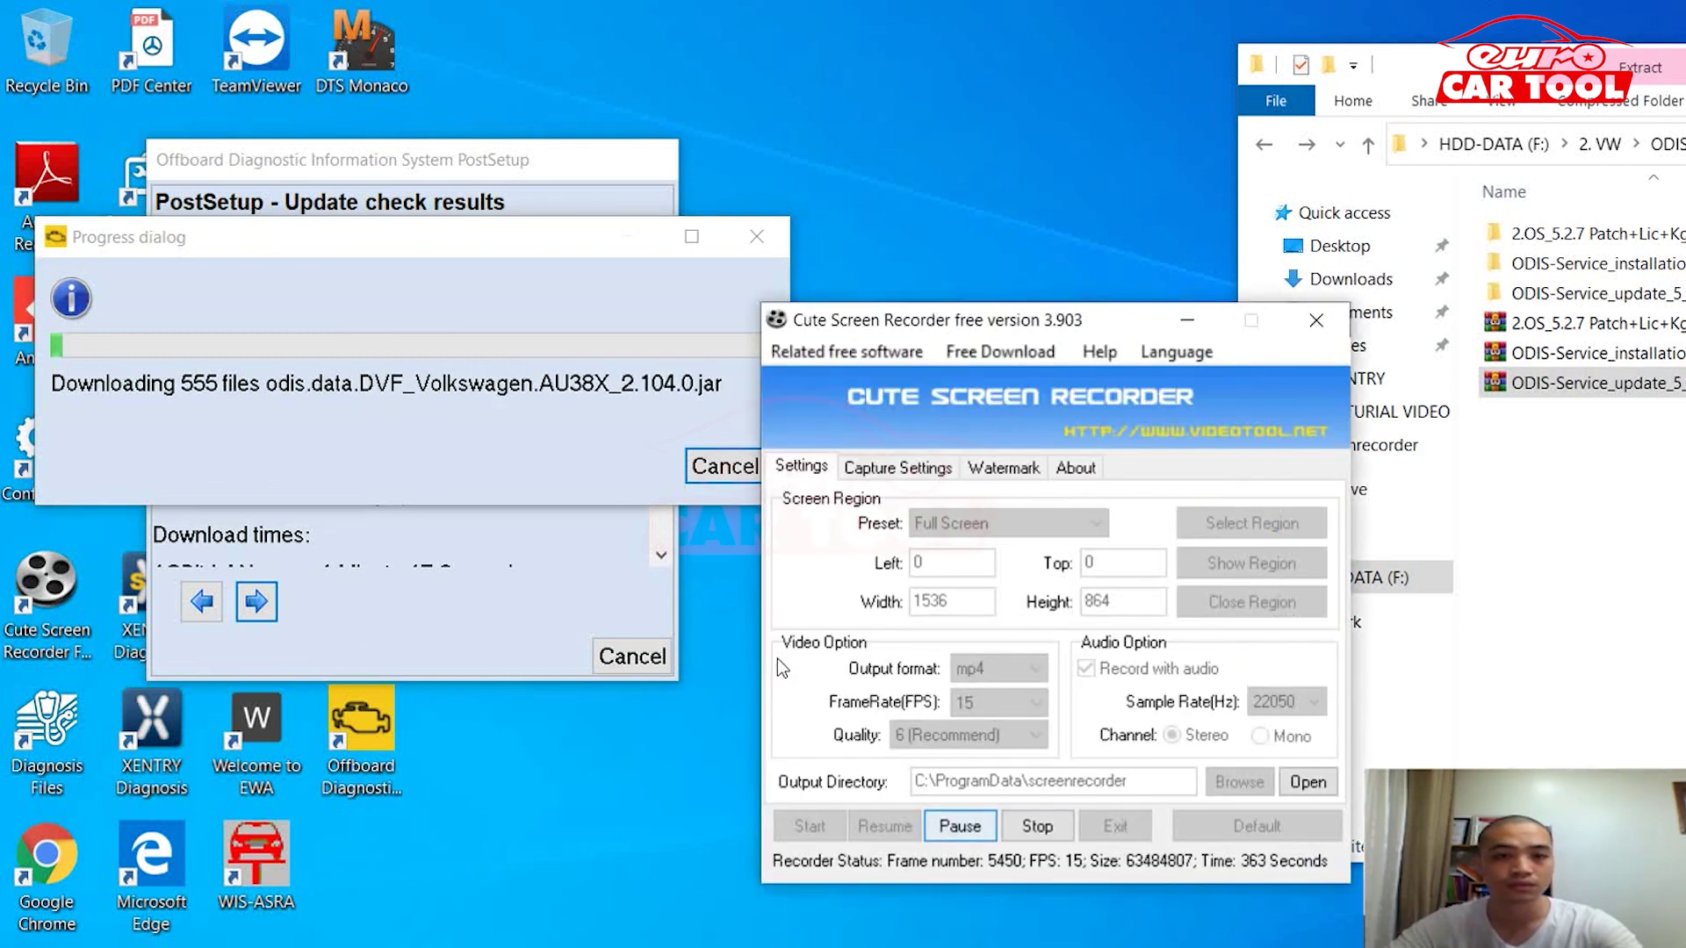
key(space)
key(space)
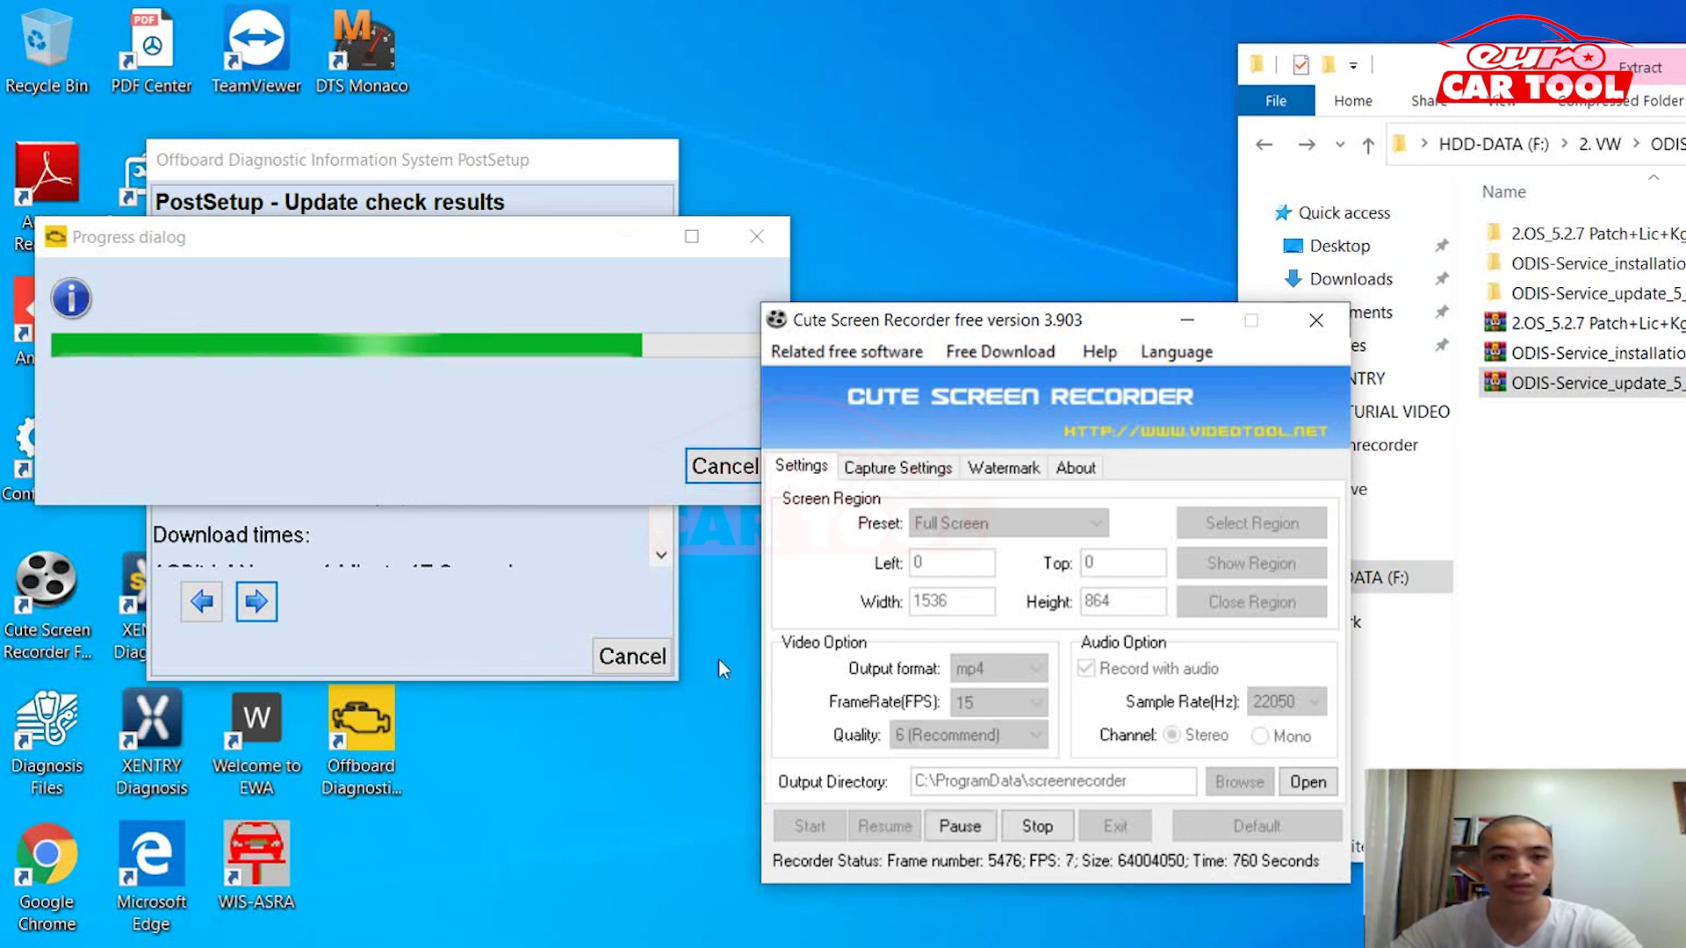